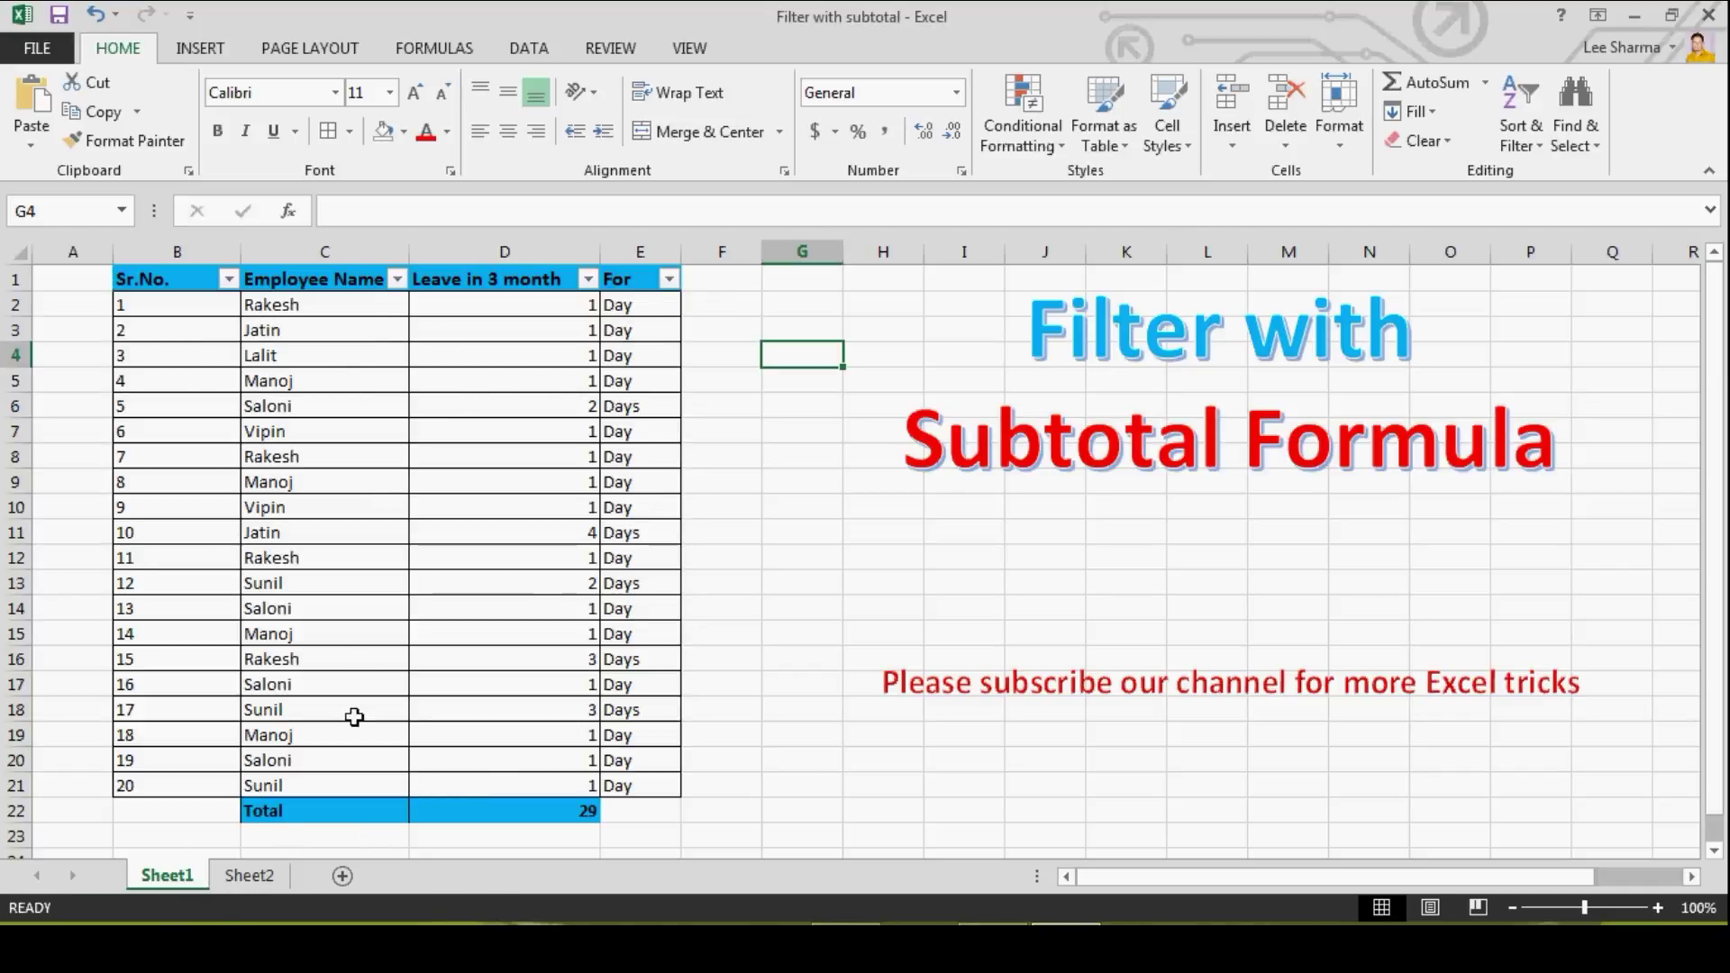
- Compare the Sheet1 and Sheet2 leave tables, then open Sheet2's Employee Name filter list
click(245, 877)
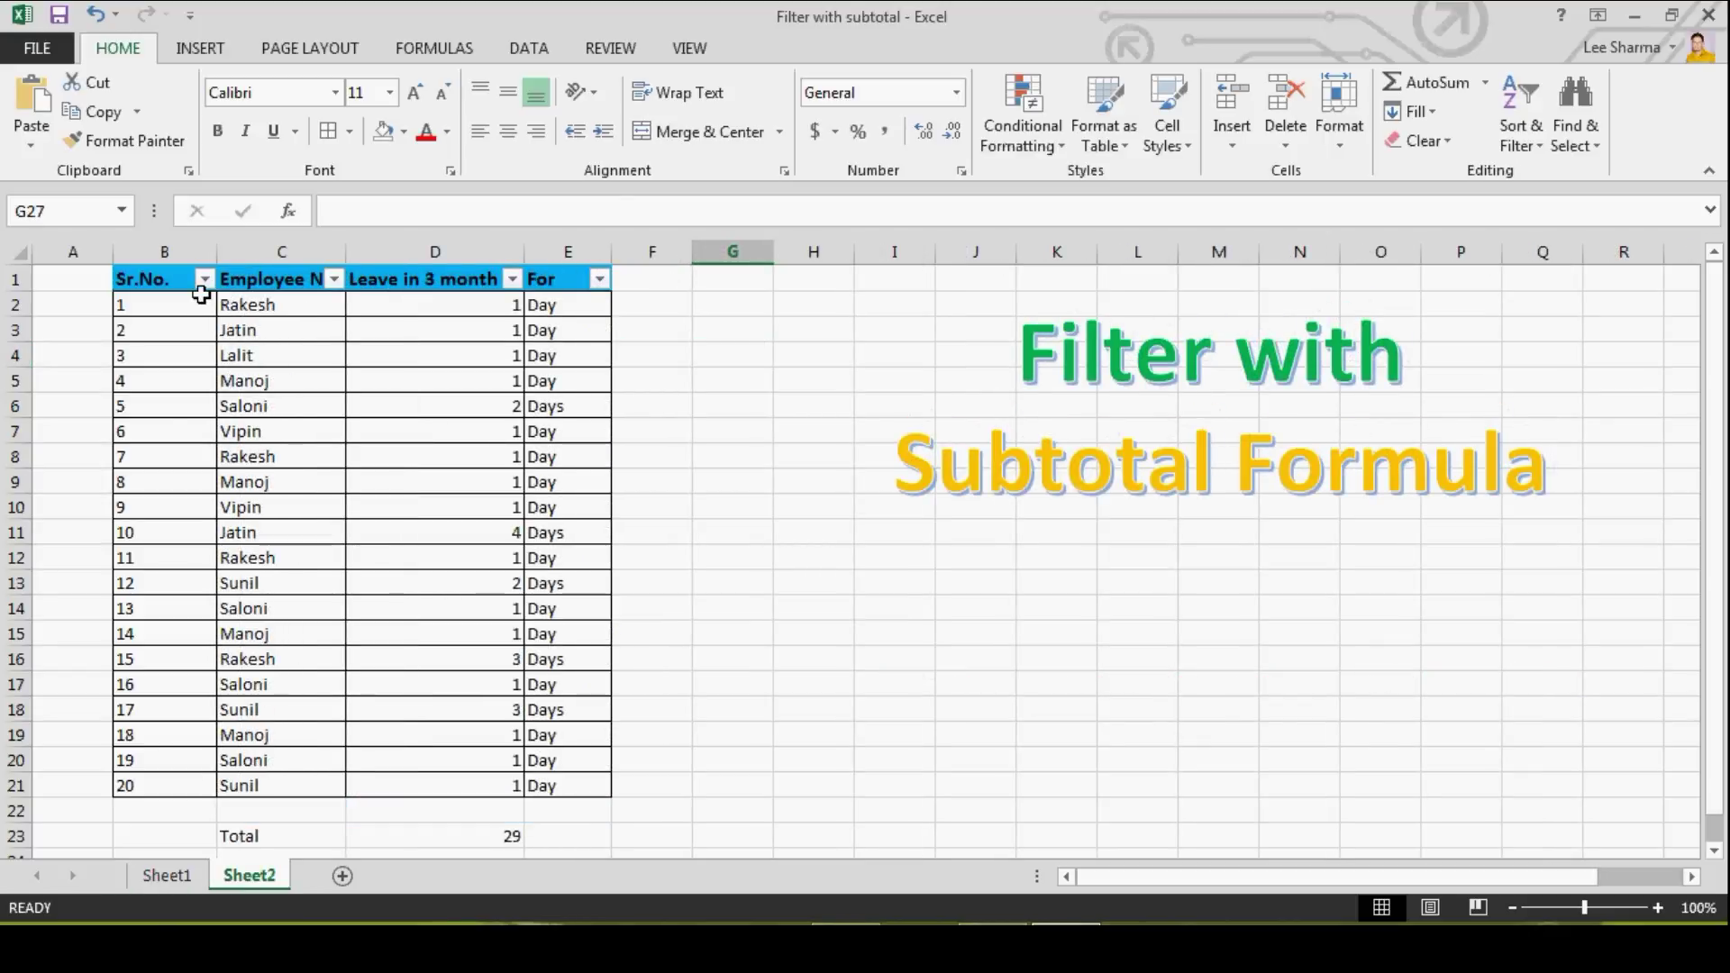
click(171, 876)
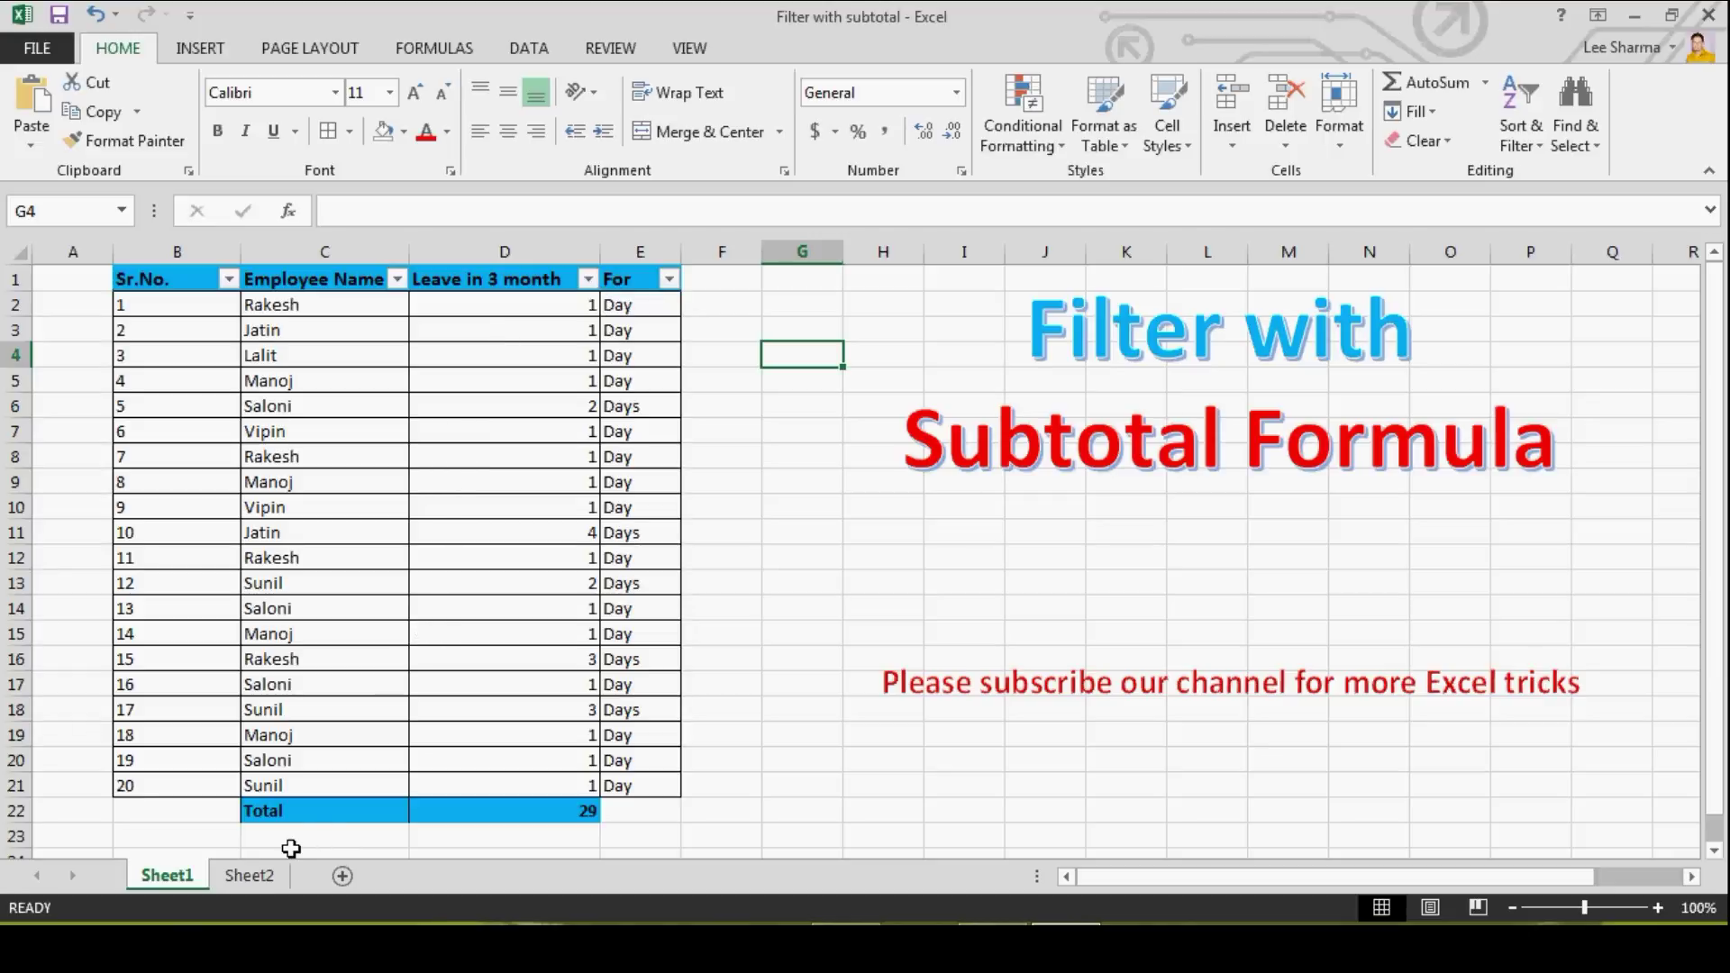
click(258, 876)
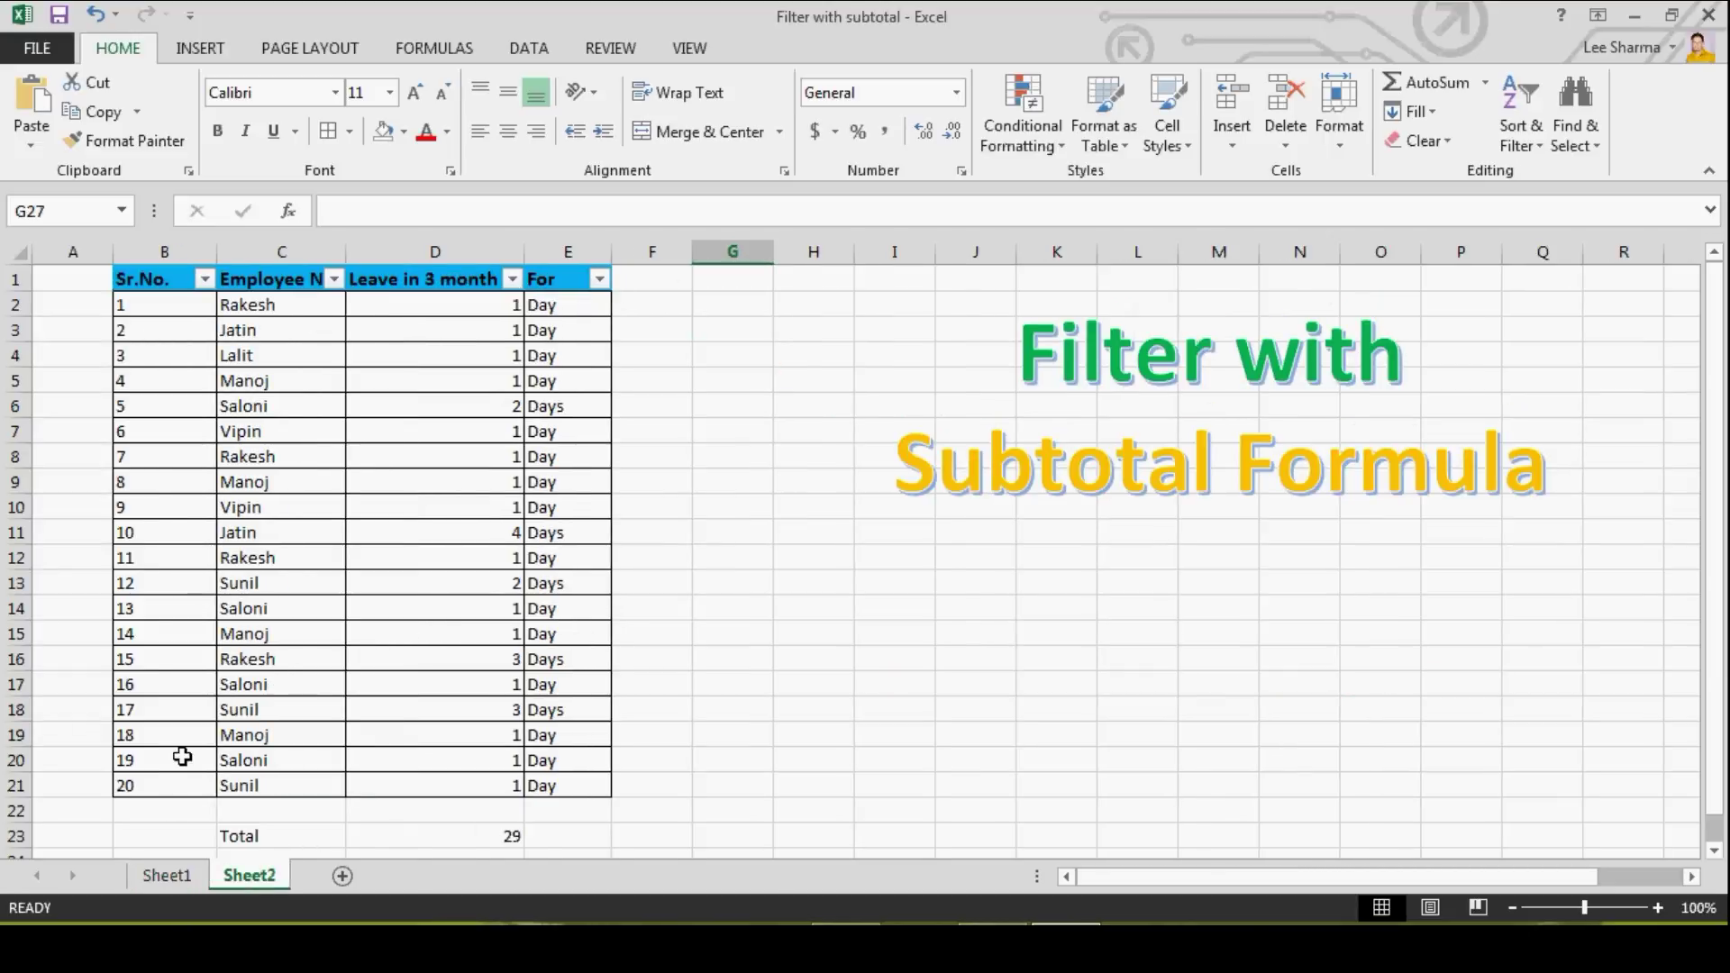
click(171, 876)
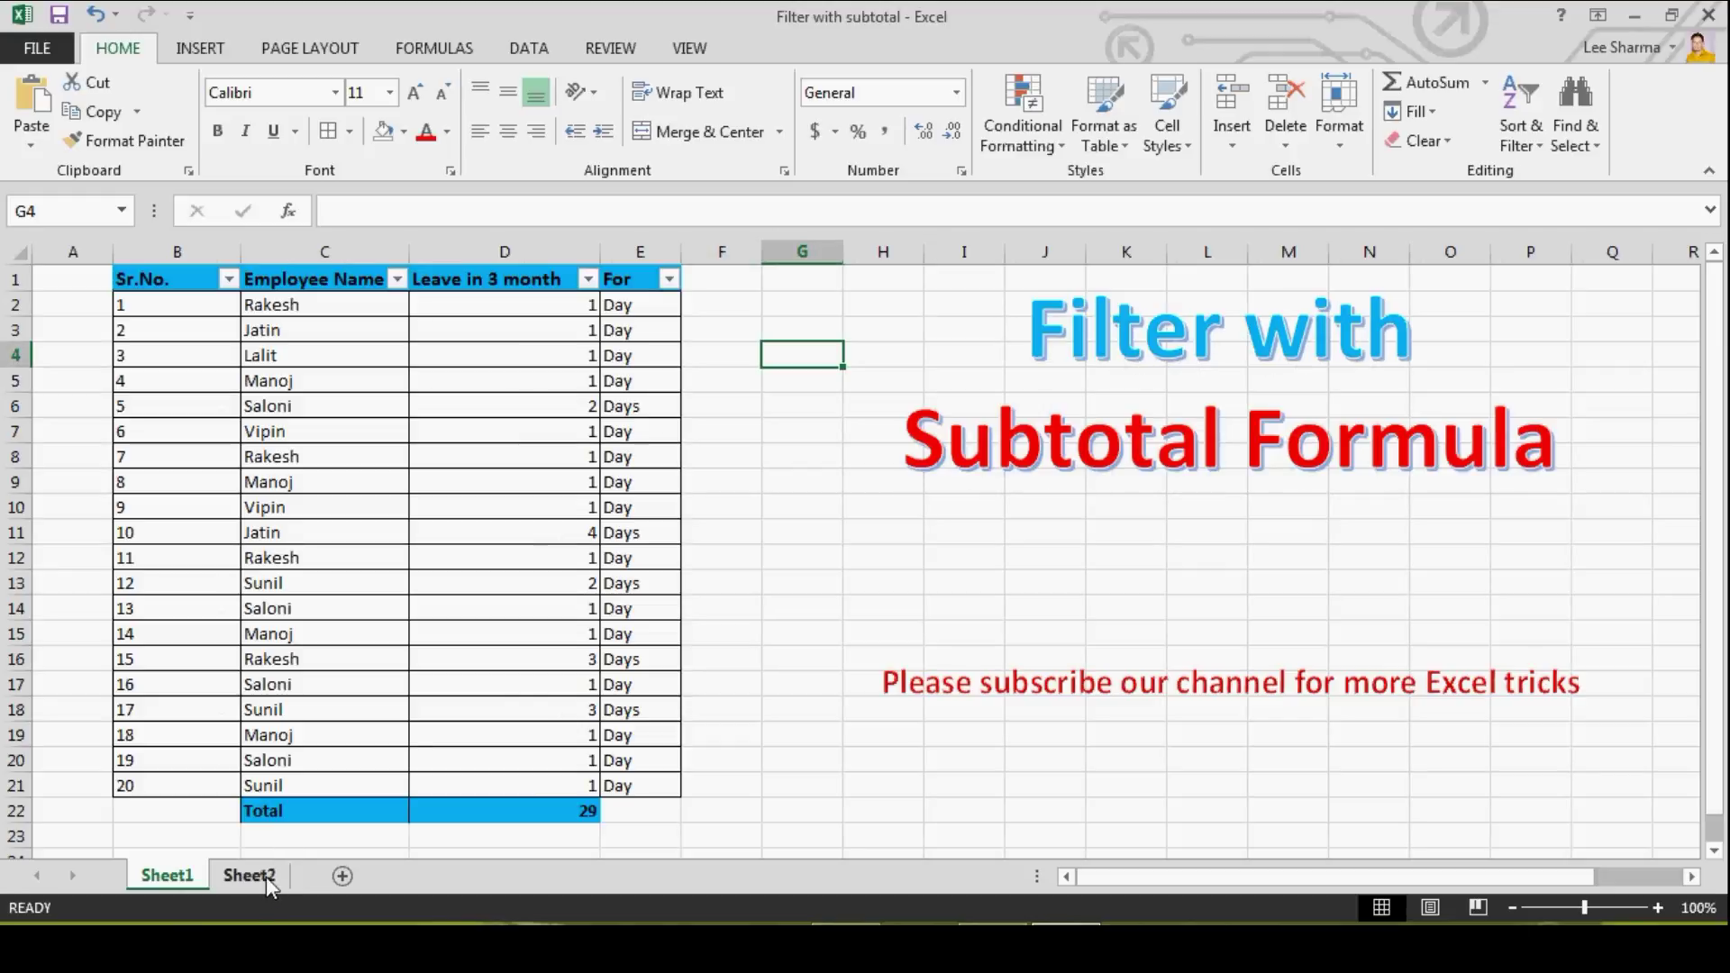
click(270, 876)
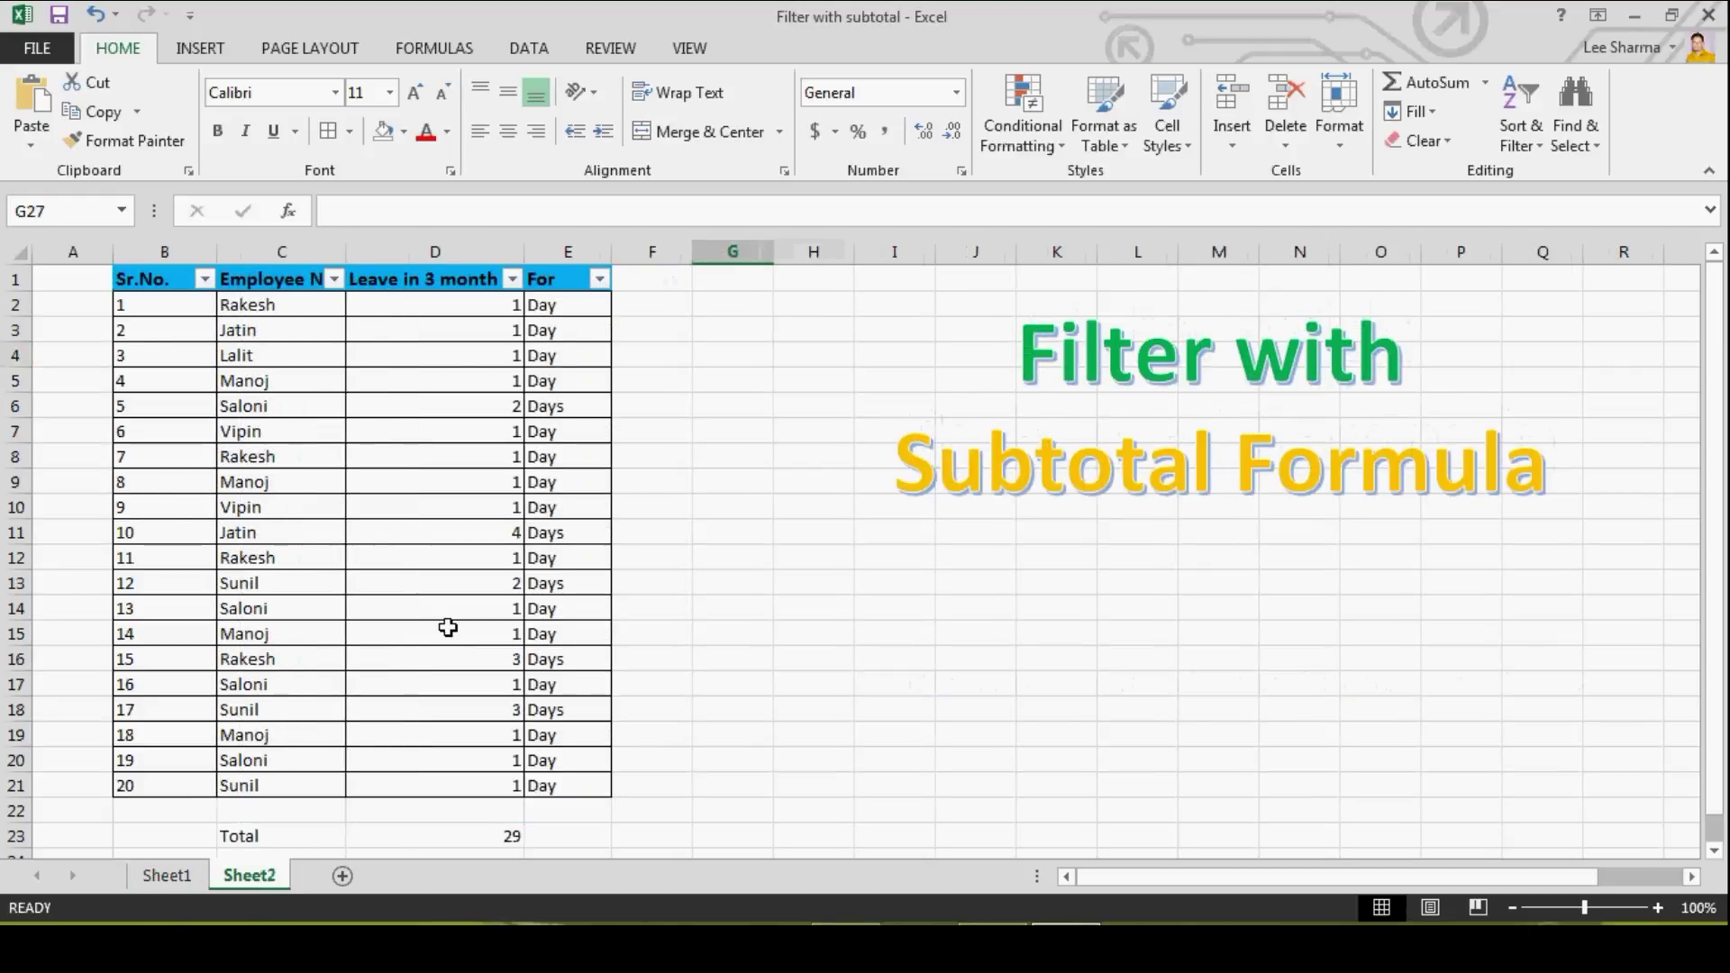
click(336, 281)
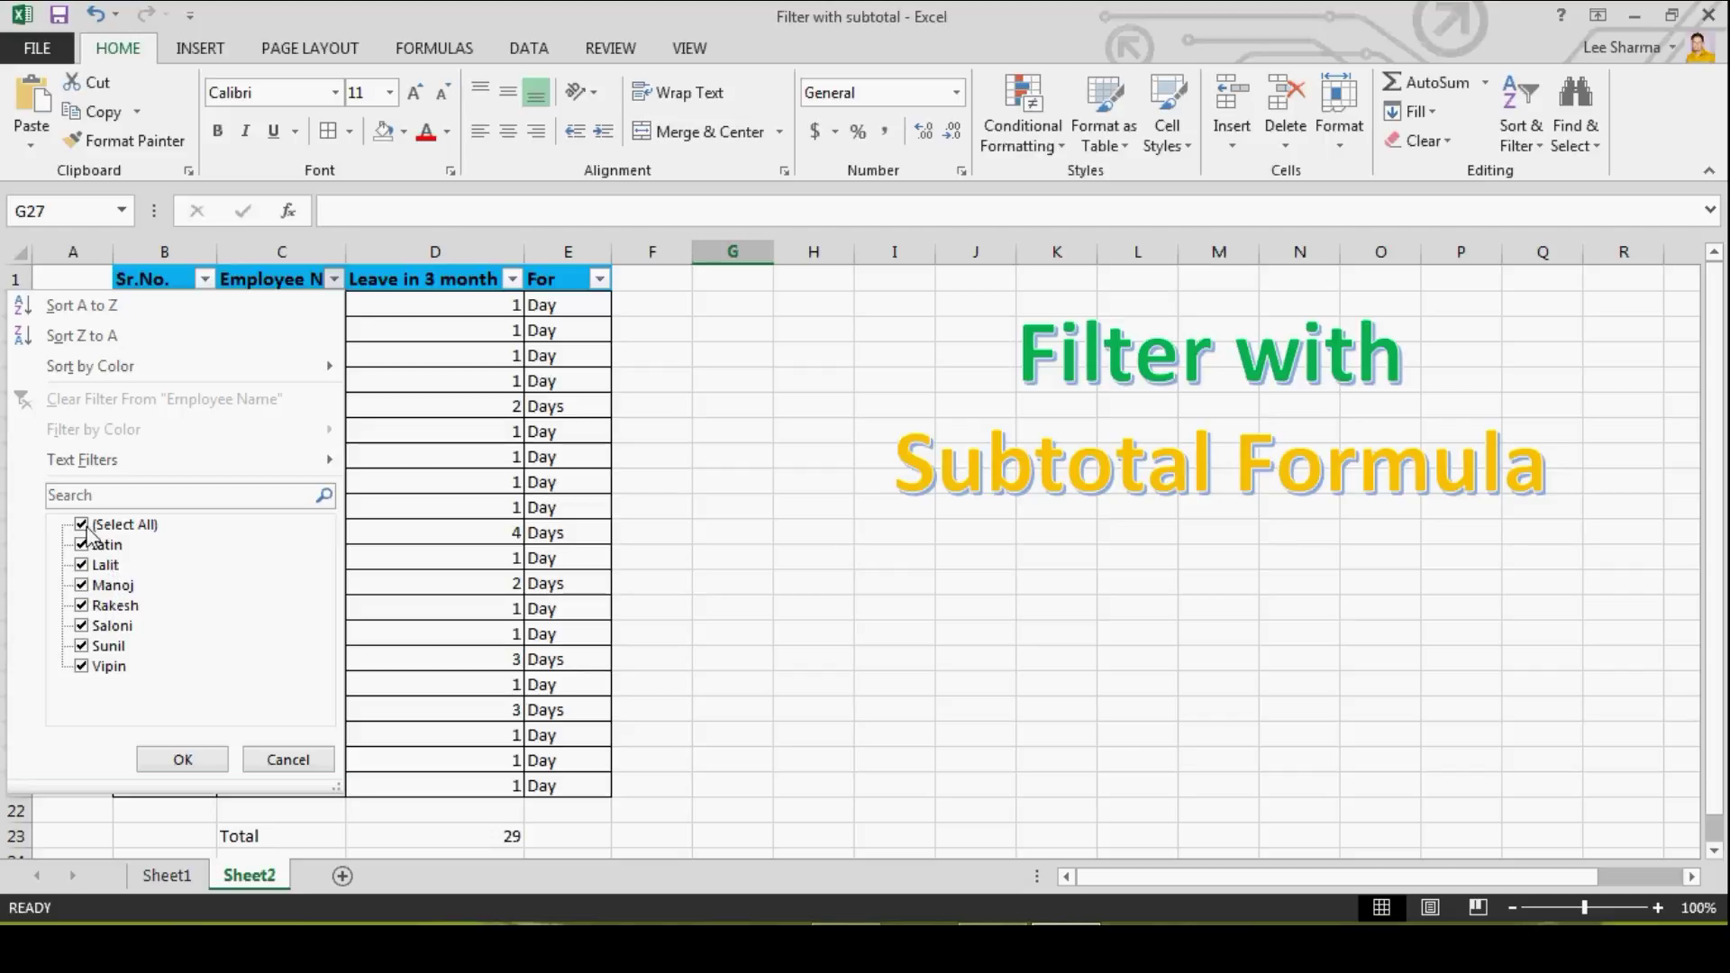
- Filter Sheet2's Employee Name column to Rakesh only
click(87, 528)
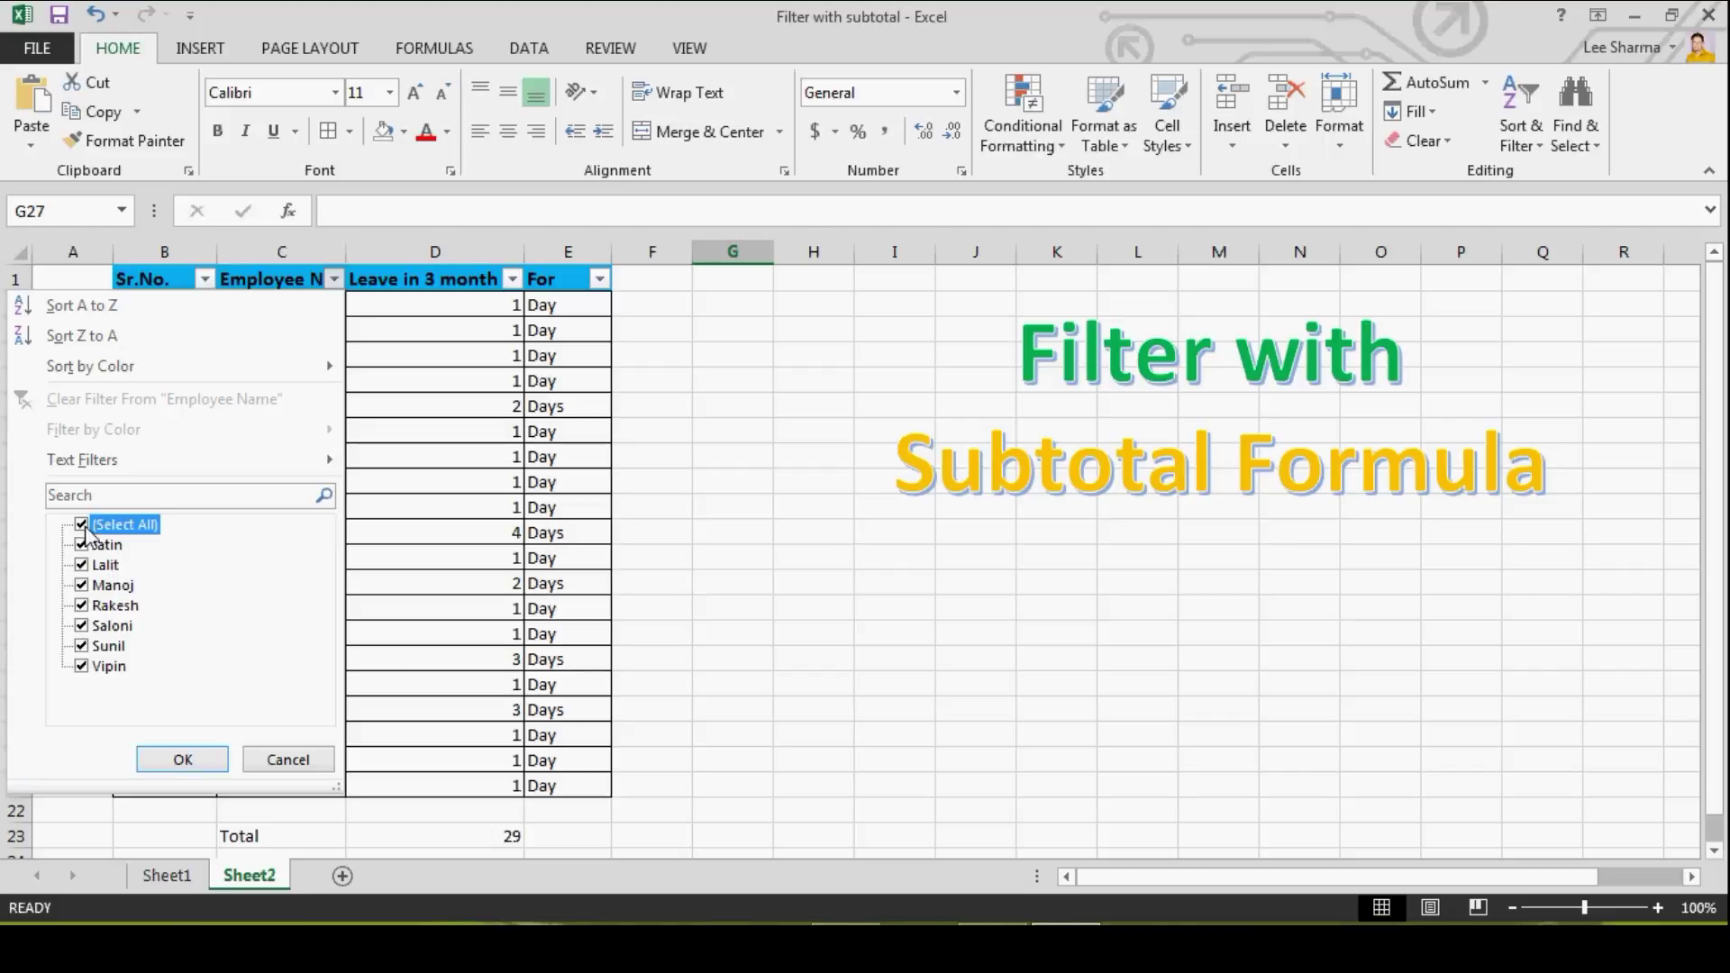
click(83, 605)
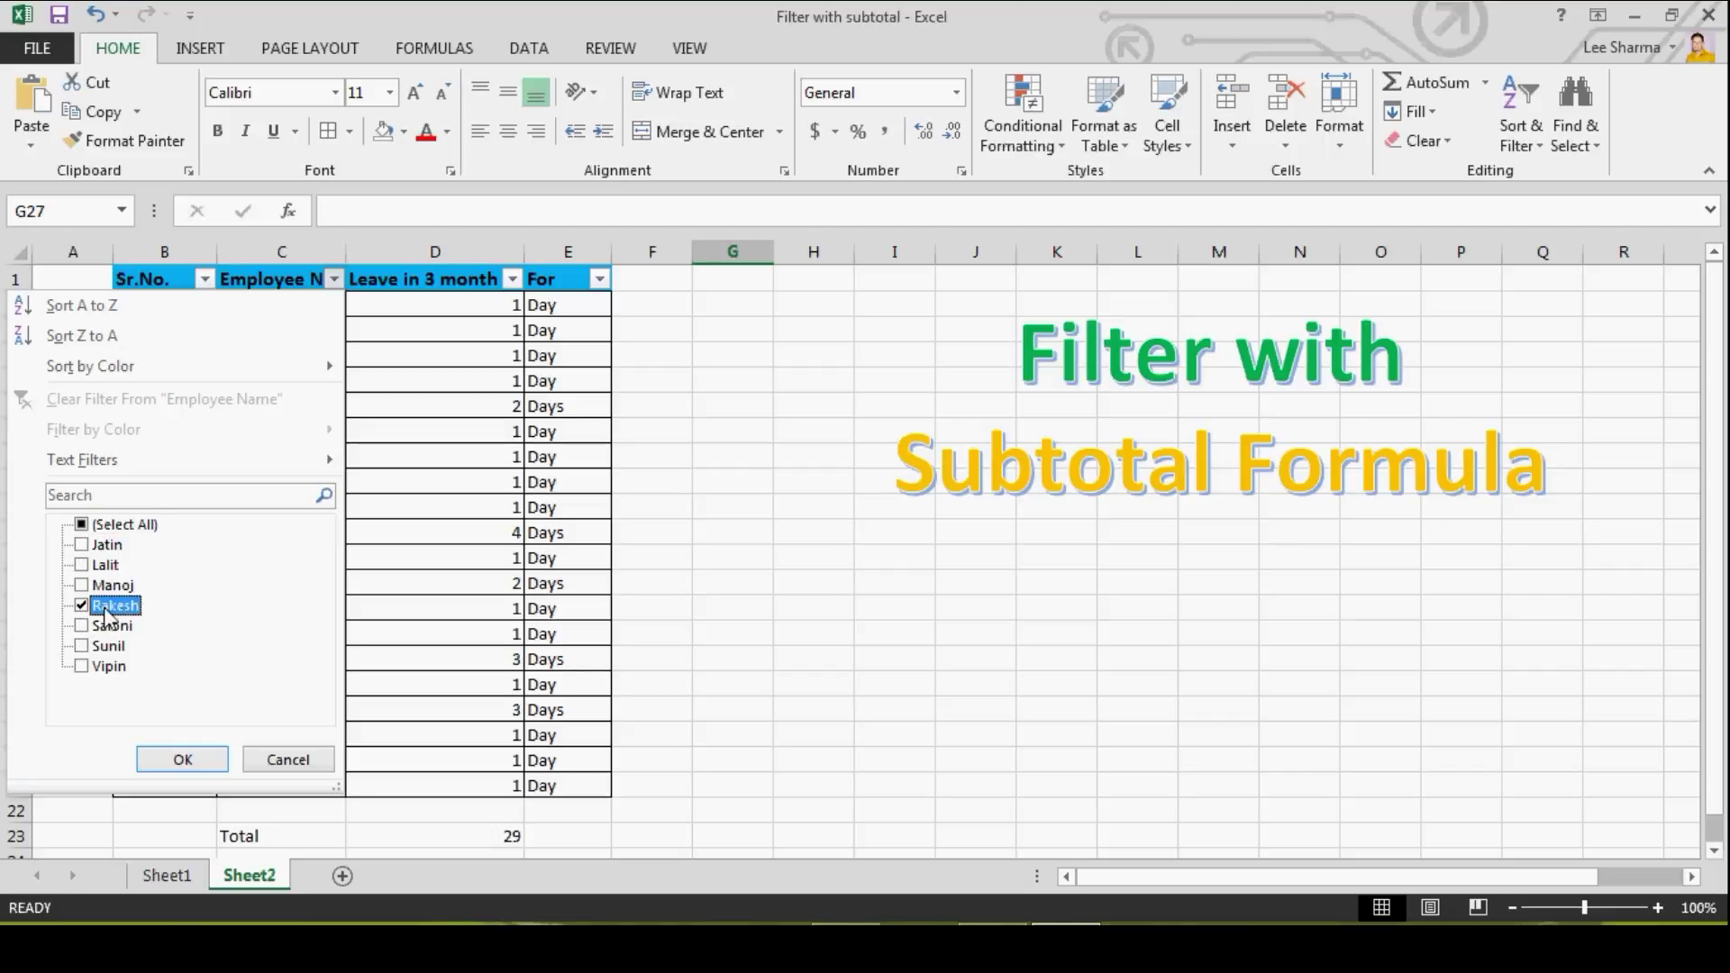
click(183, 760)
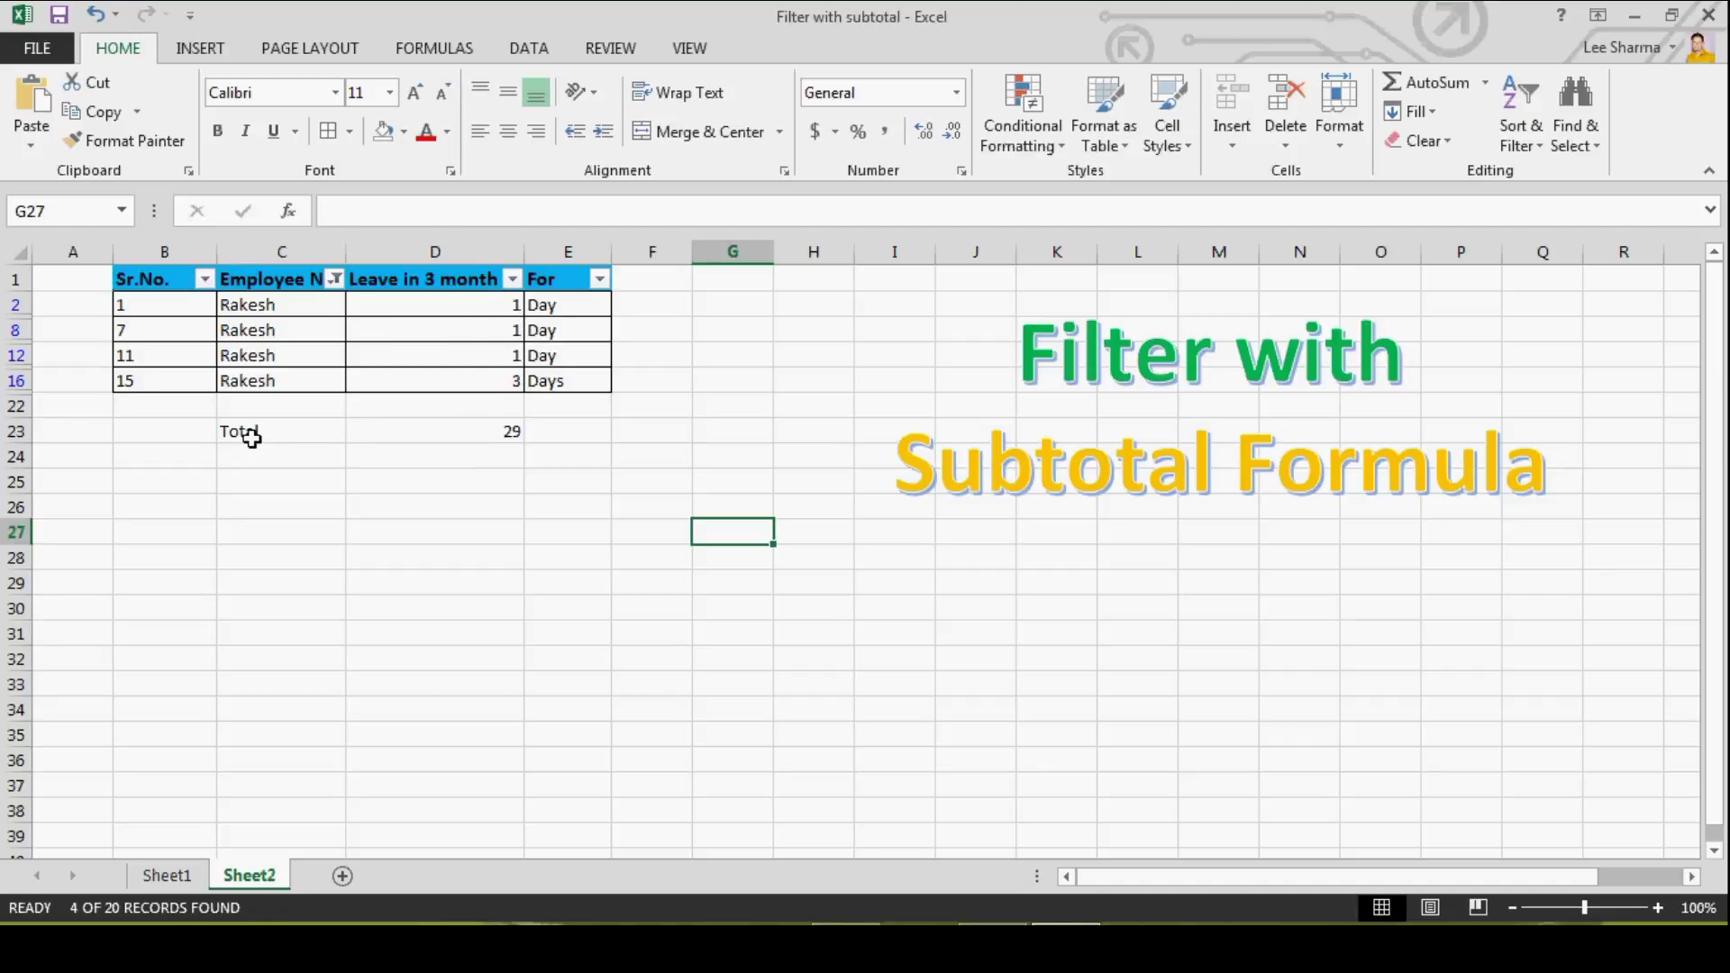
- Select the Total cells C23:D23, then open and dismiss the Employee Name filter list
drag(252, 436, 538, 428)
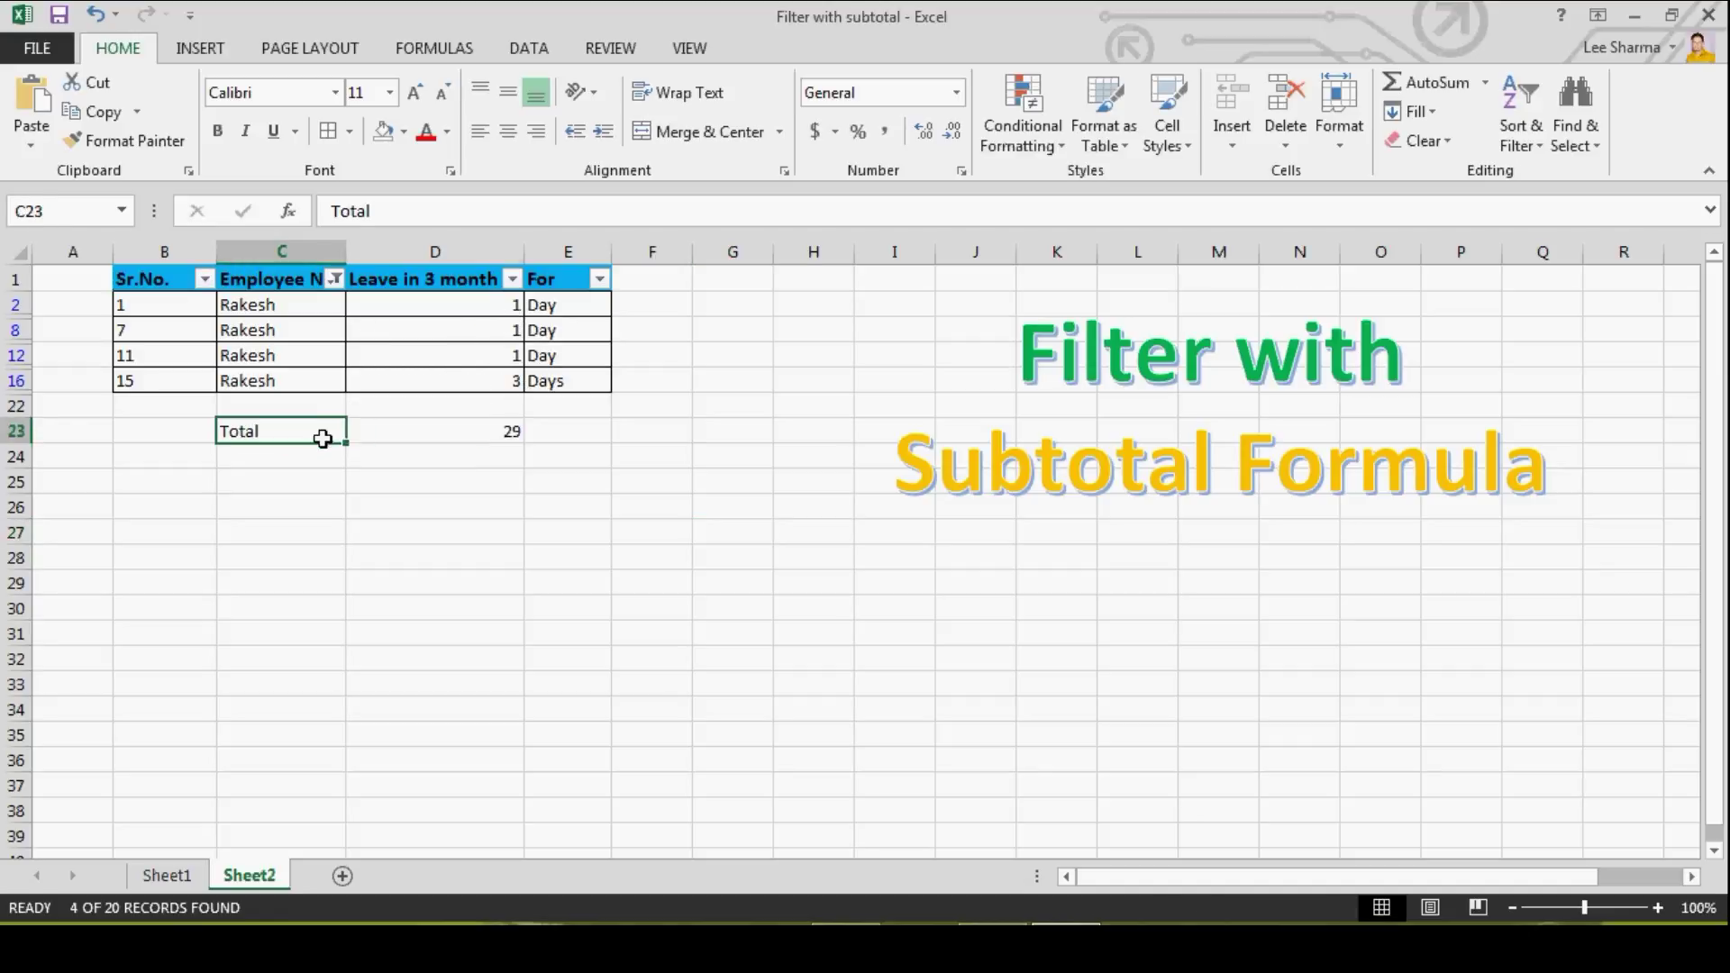
click(335, 279)
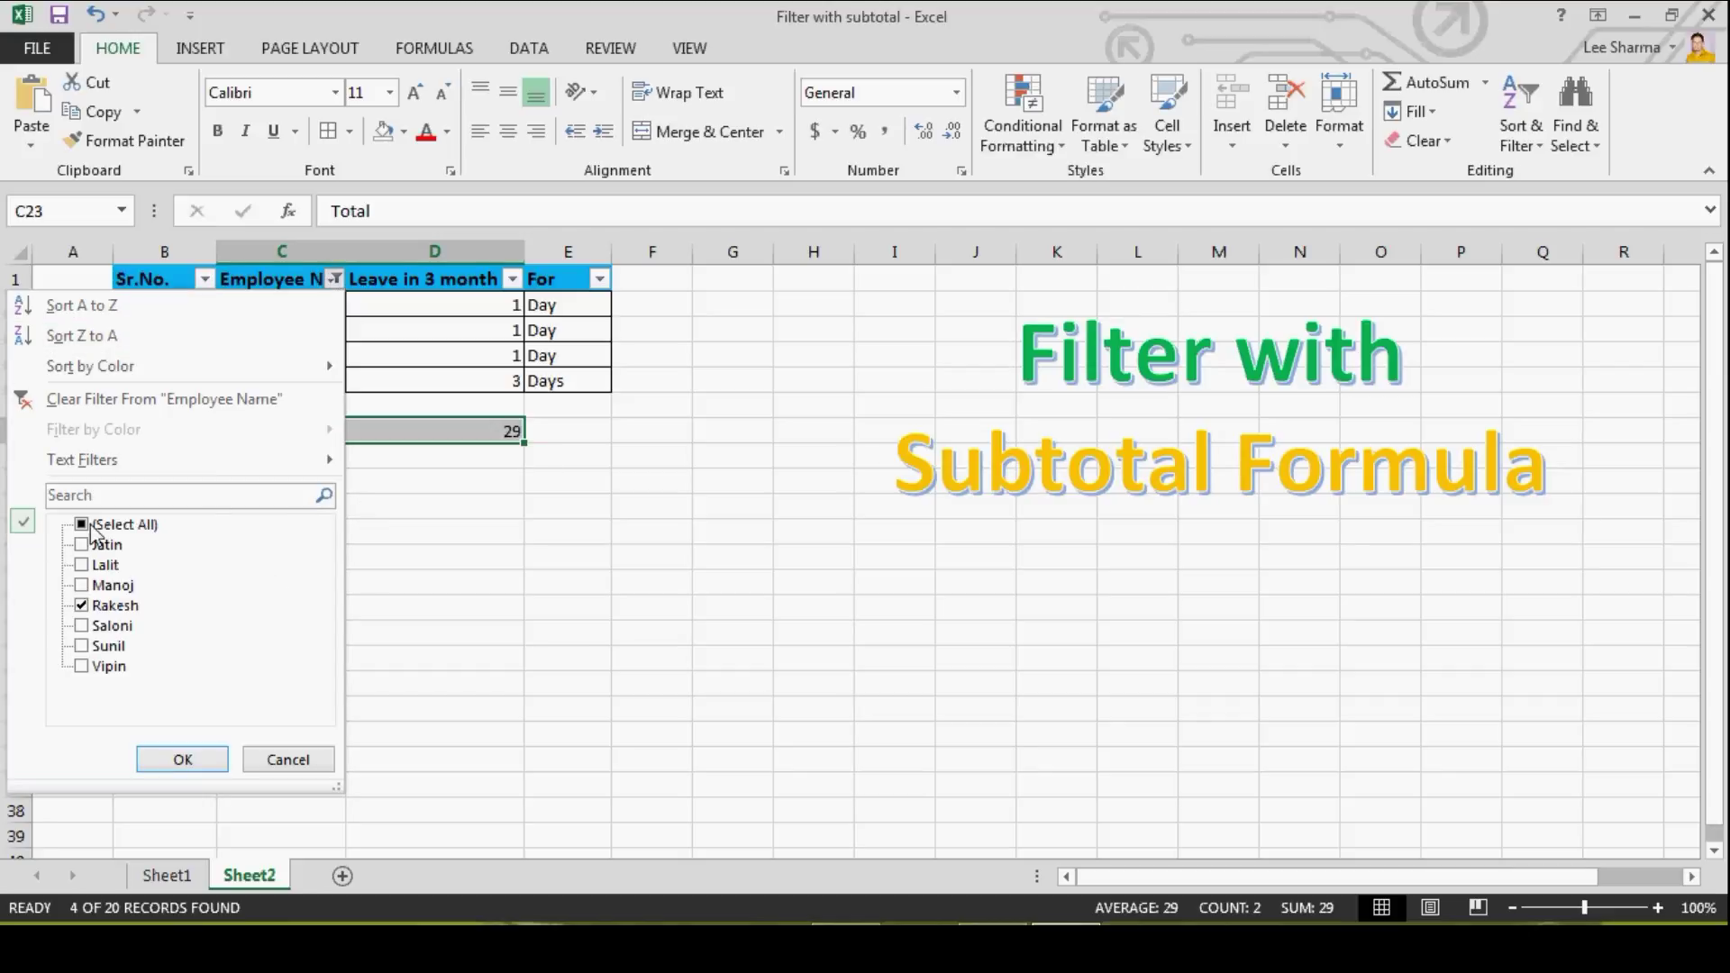
click(466, 552)
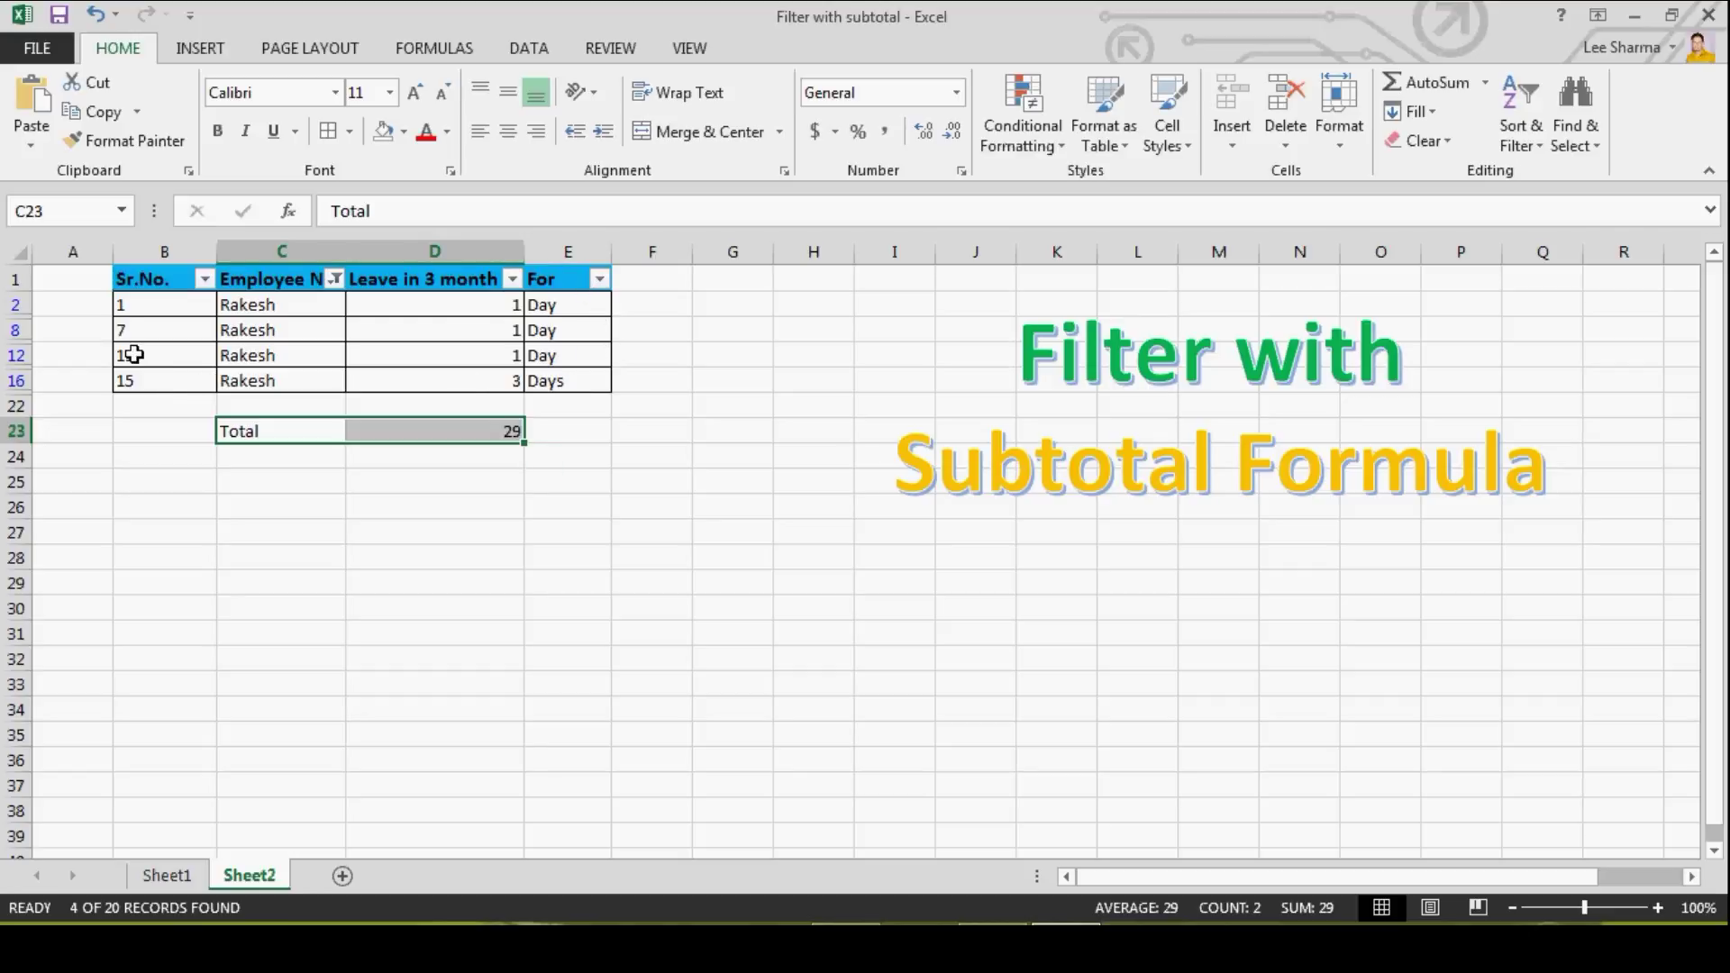
- Restore all employee names in Sheet2's filter to show all 20 rows, then go to Sheet1
click(334, 278)
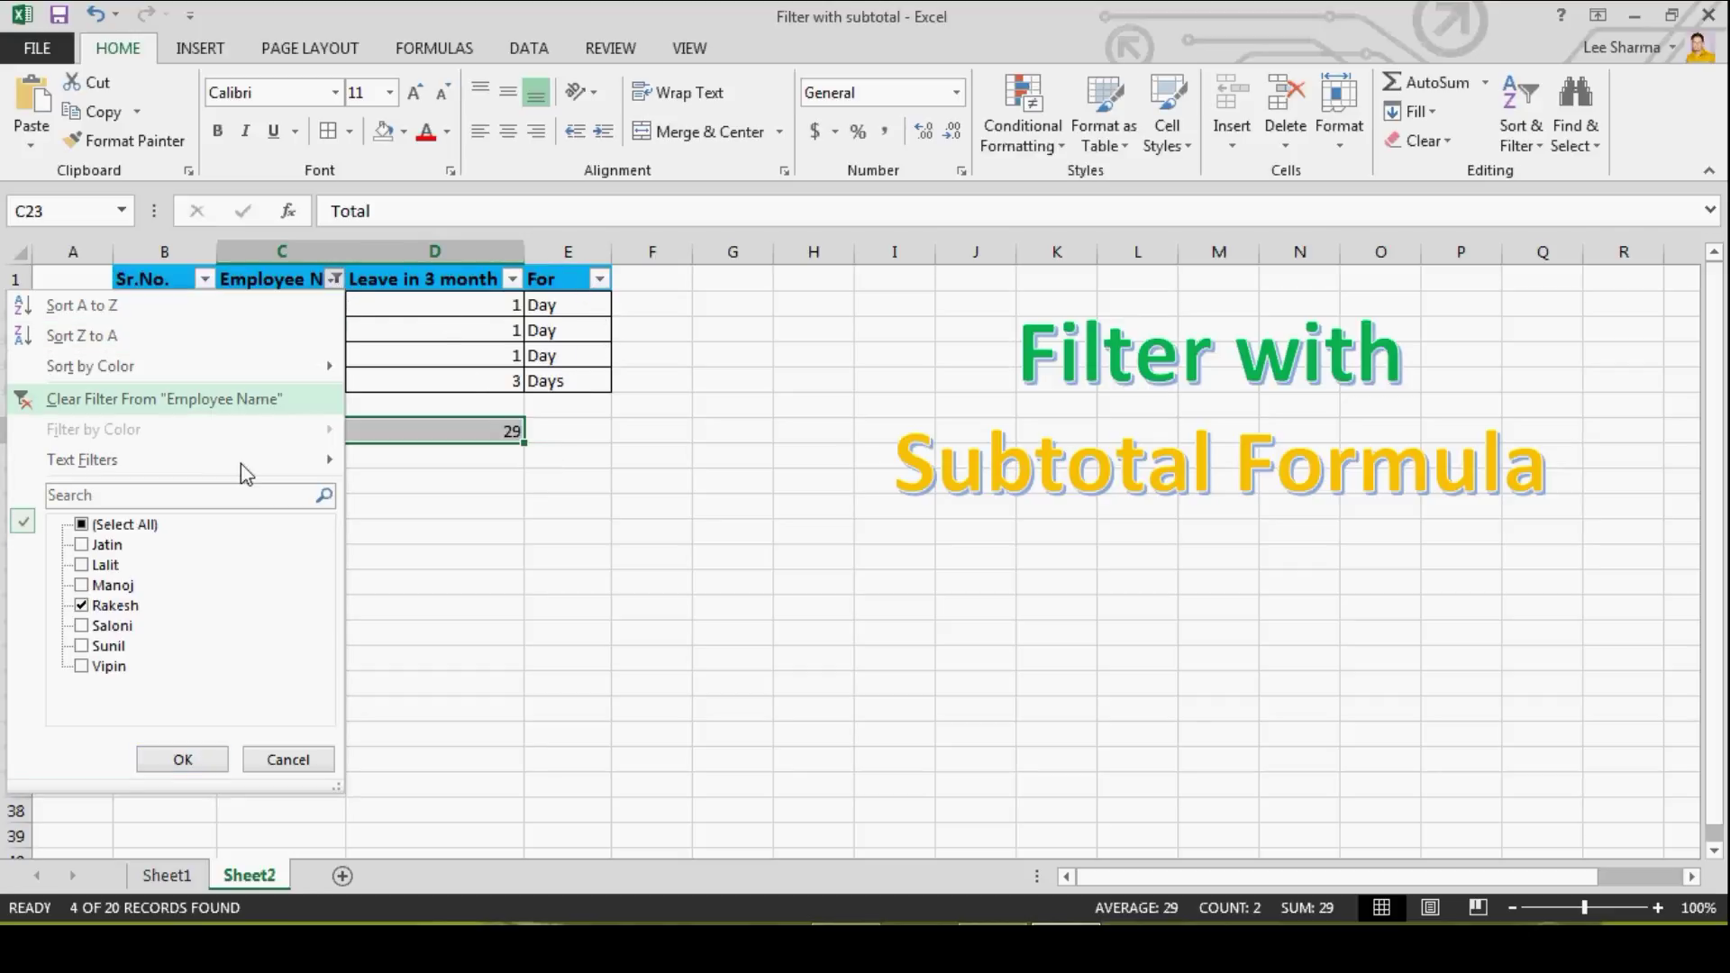
click(82, 524)
click(183, 759)
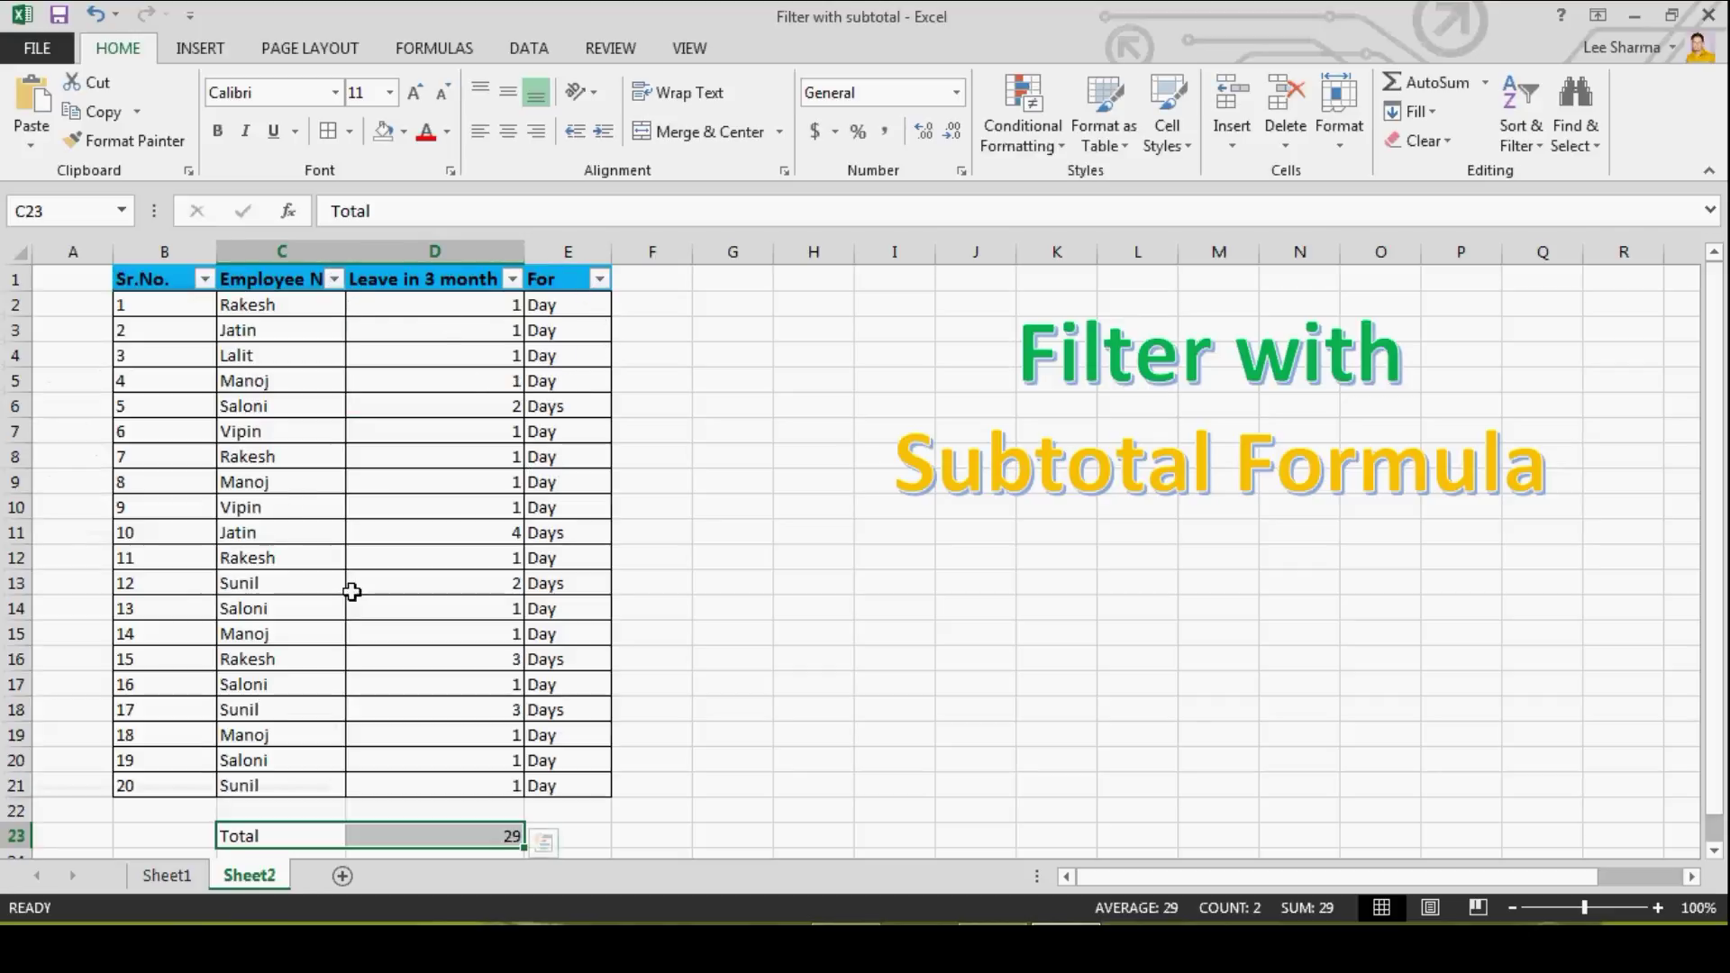
click(168, 877)
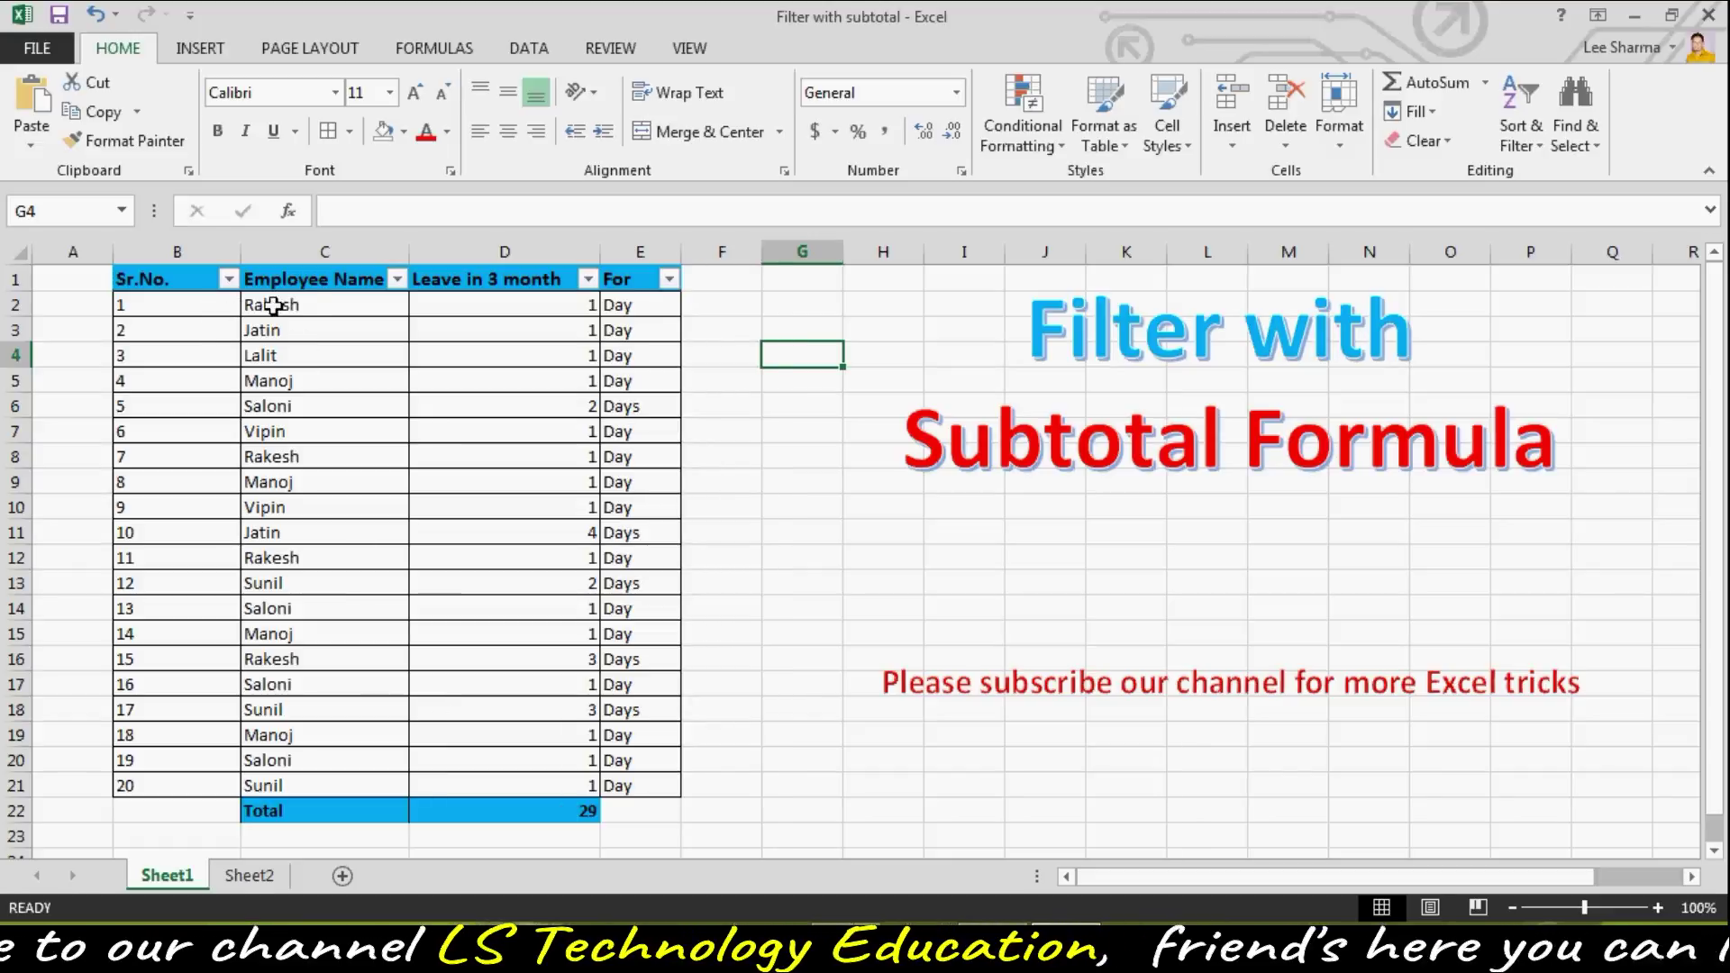
- Filter Sheet1's Employee Name column to Rakesh, leaving rows numbered 1–4 and total 6
click(397, 279)
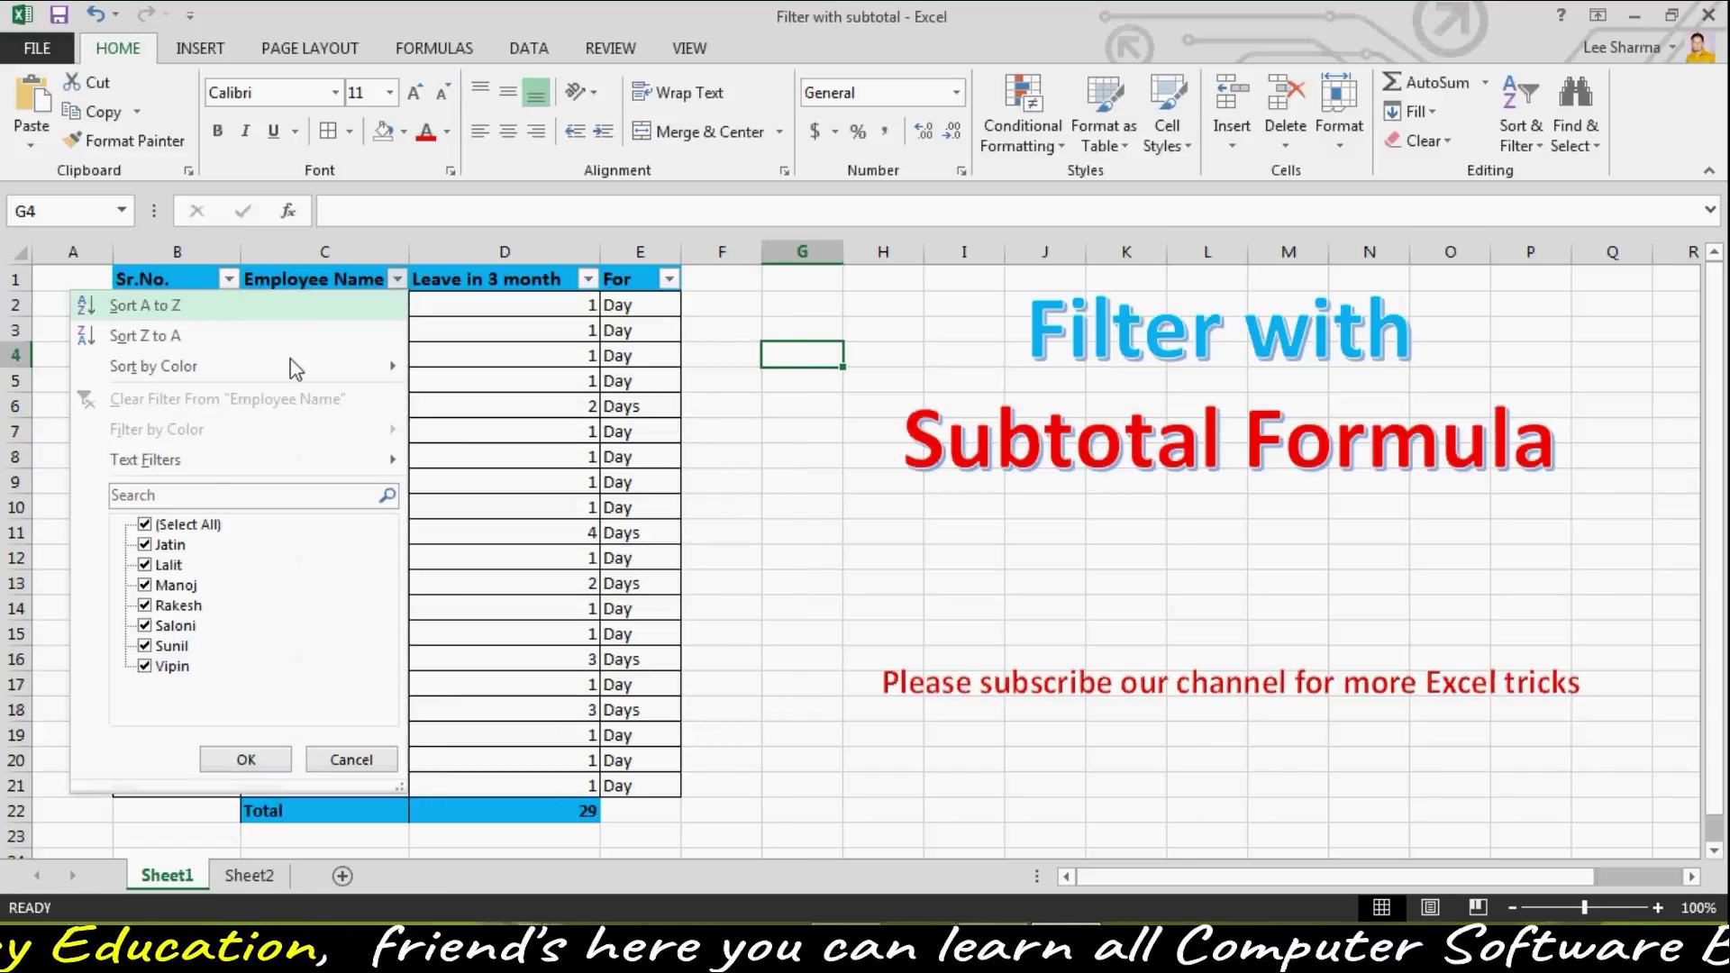
click(144, 524)
click(146, 605)
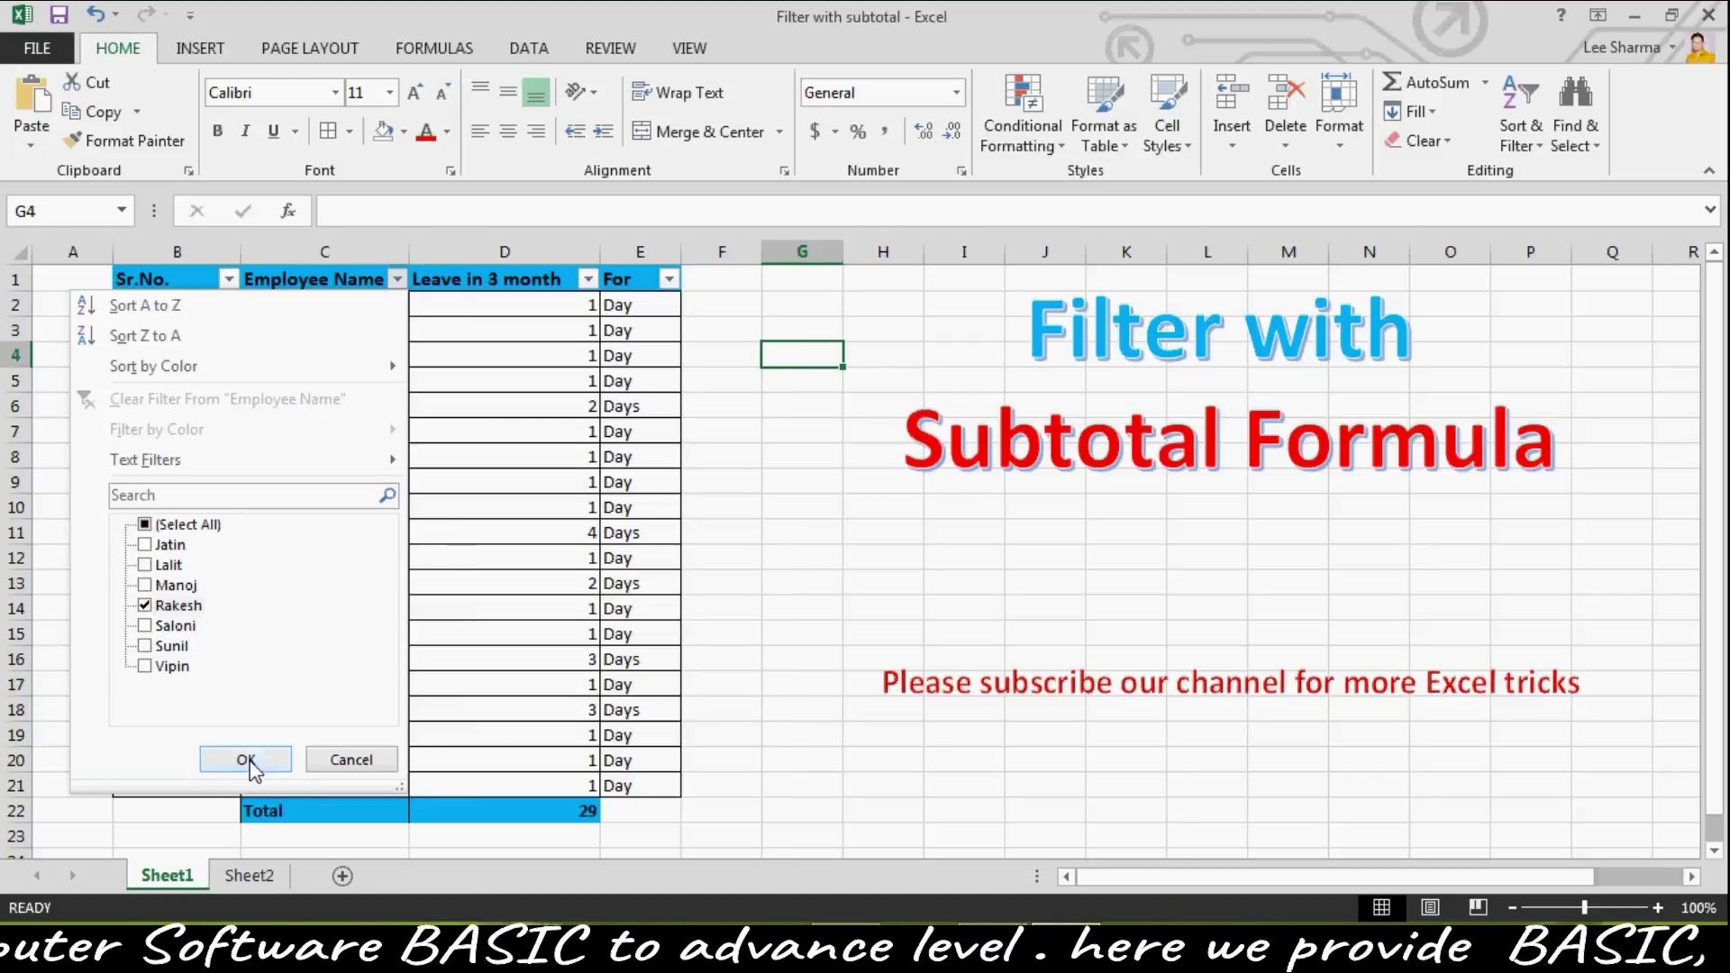
click(245, 759)
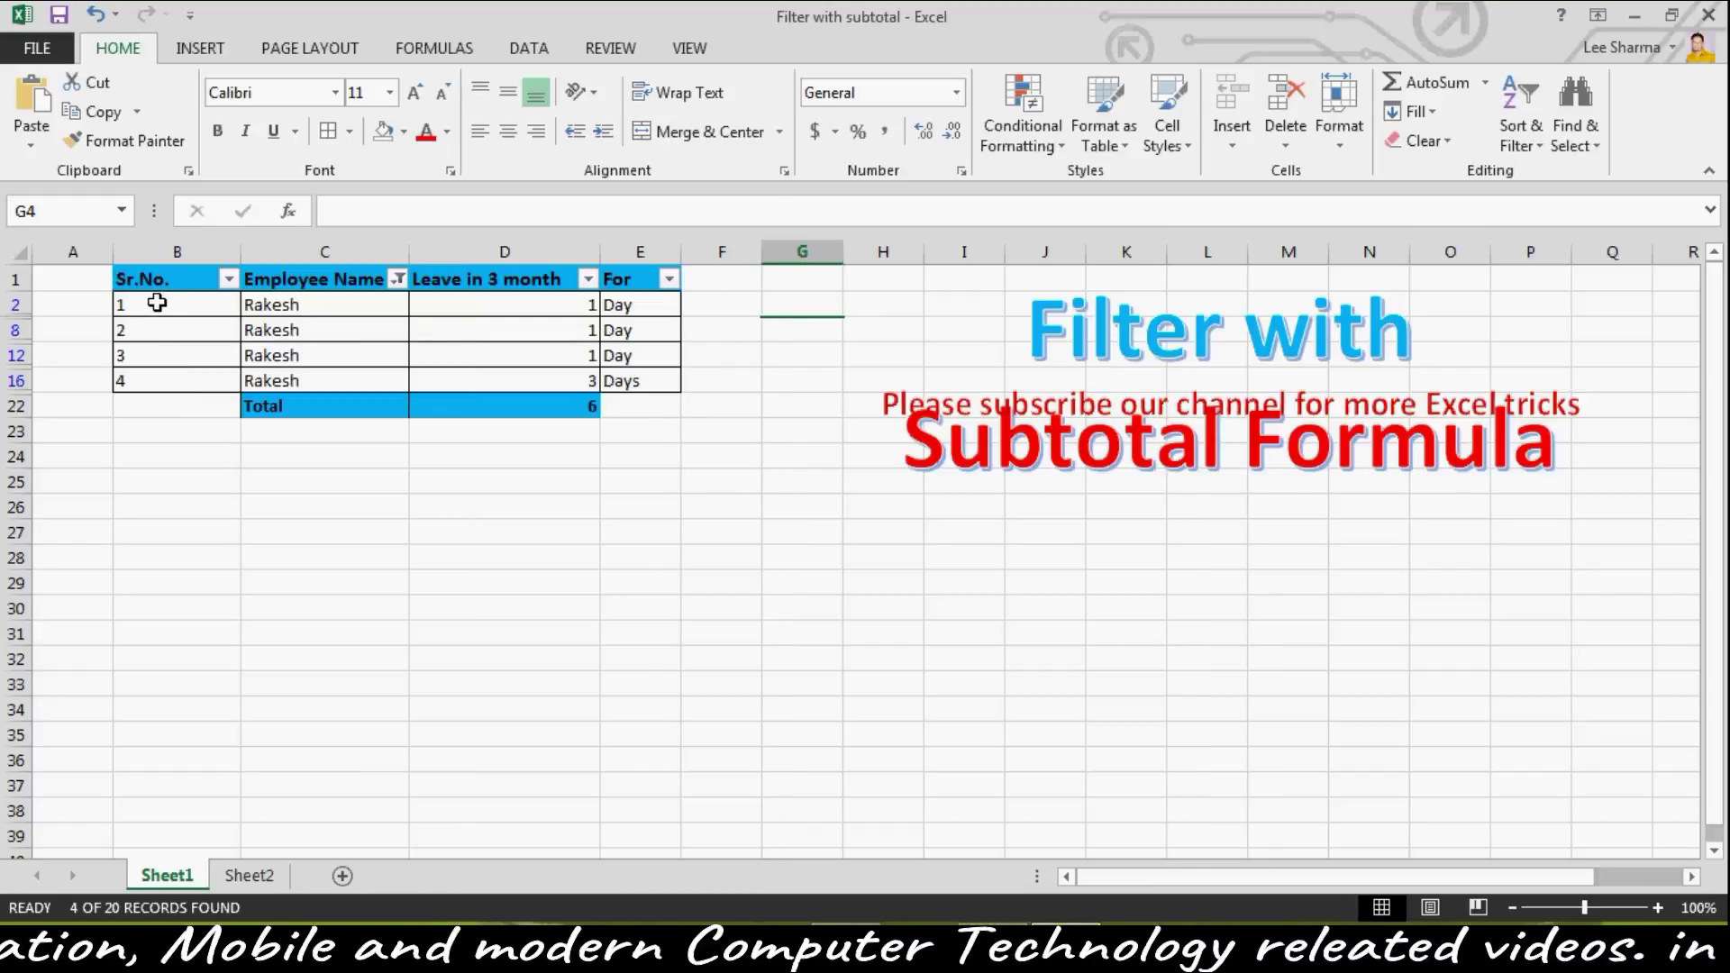
- Filter Sheet2's Employee Name column to Rakesh only again
click(250, 875)
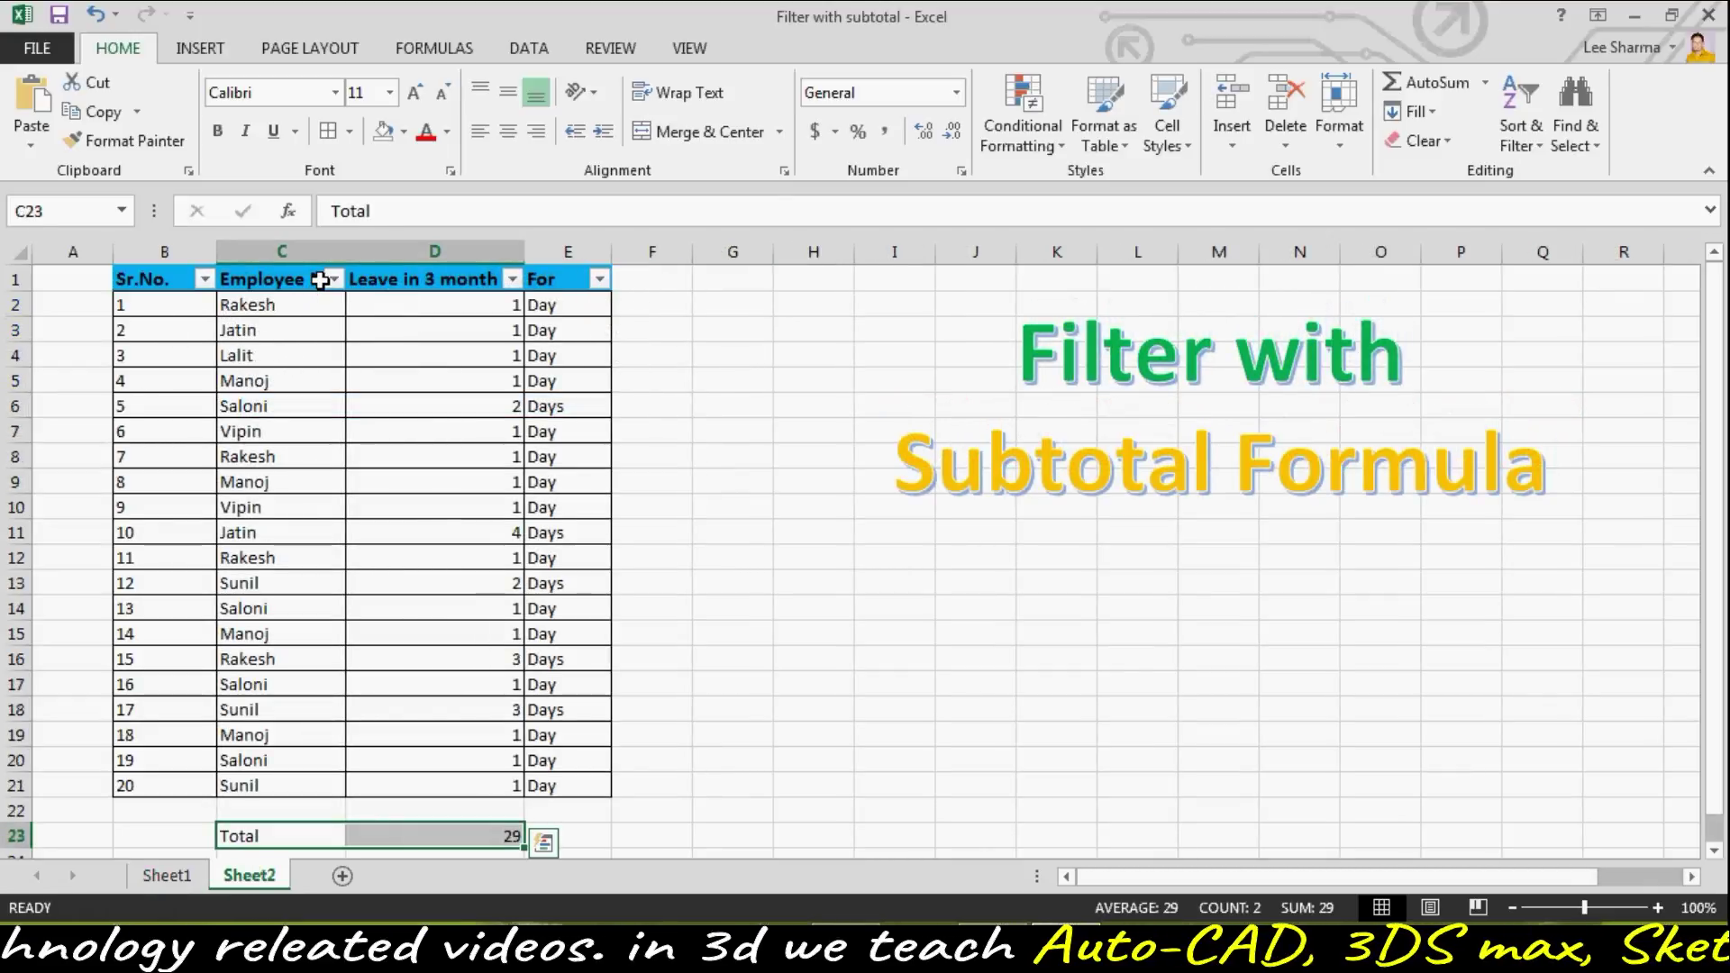
click(333, 280)
click(82, 524)
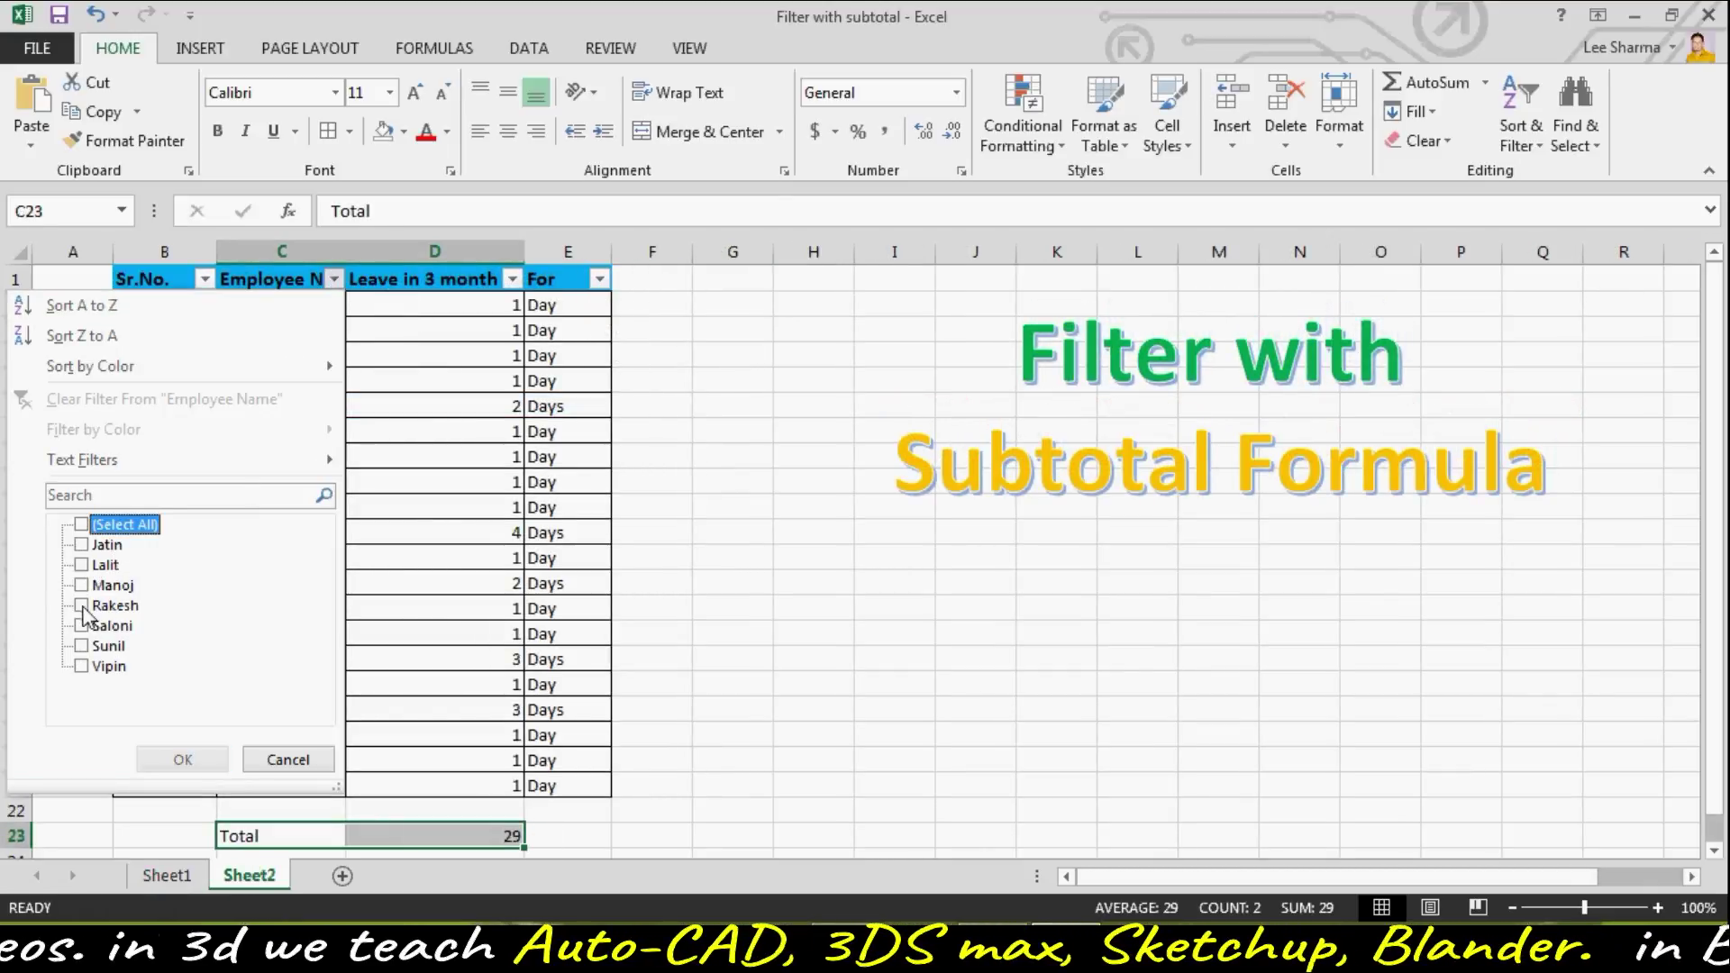
click(81, 606)
click(180, 760)
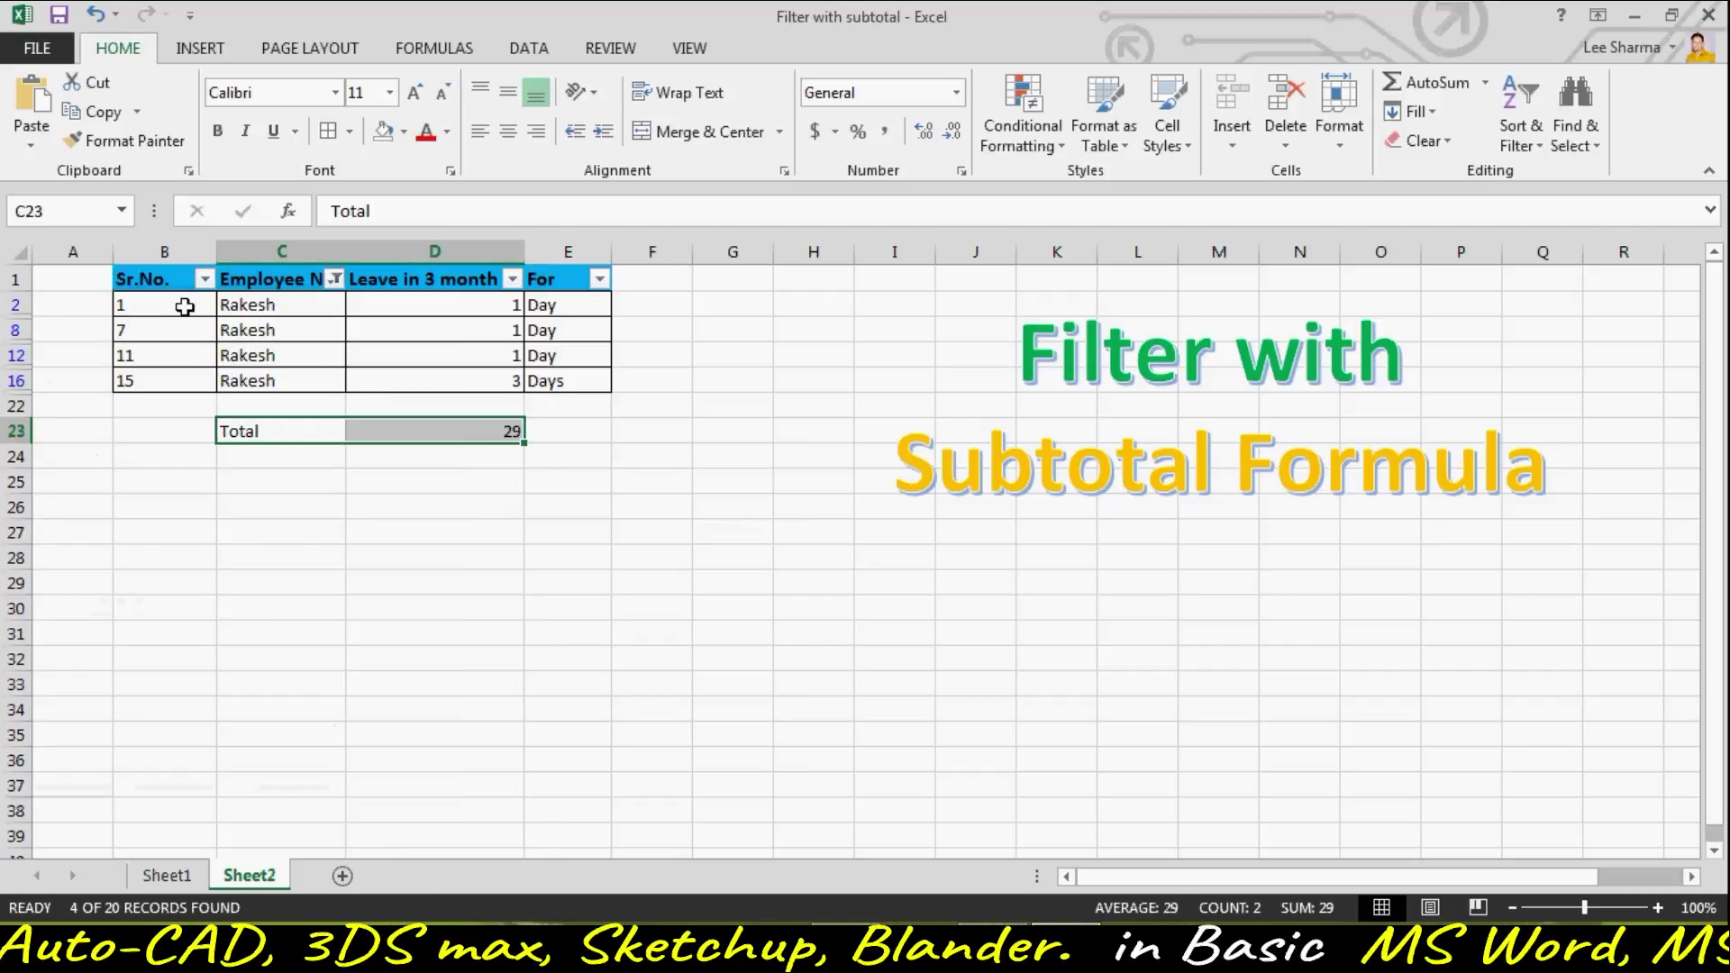
- Compare with Sheet1, then reselect all names in Sheet2's Employee Name filter
click(167, 875)
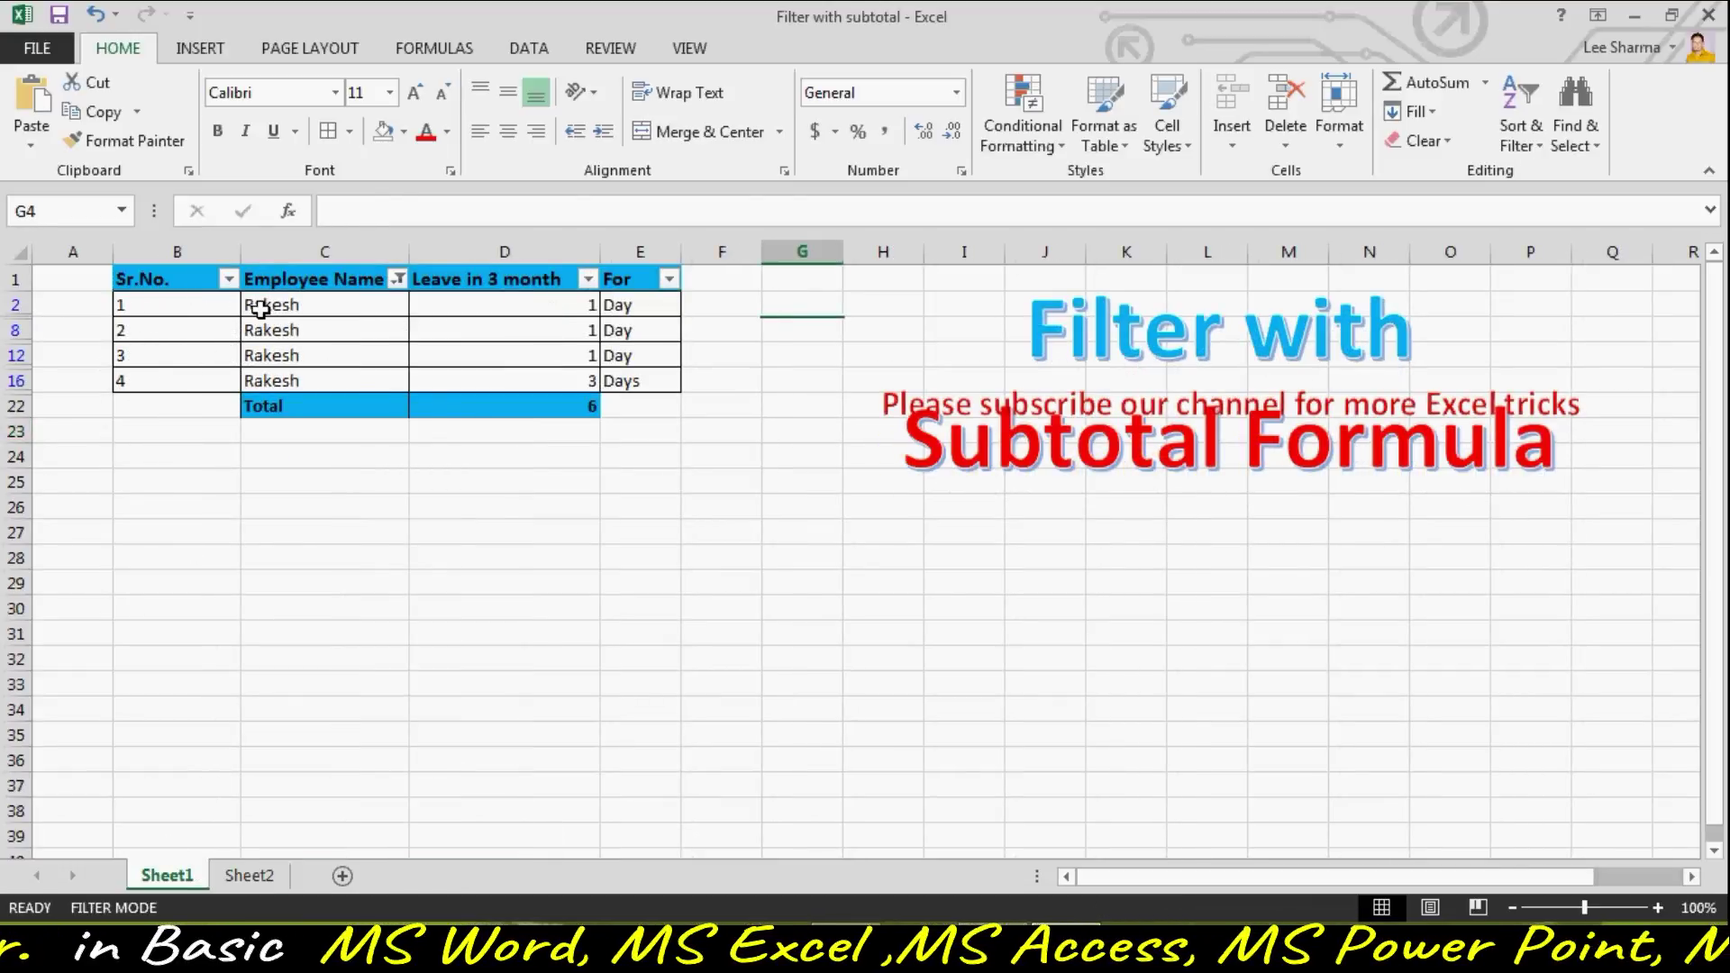
click(249, 875)
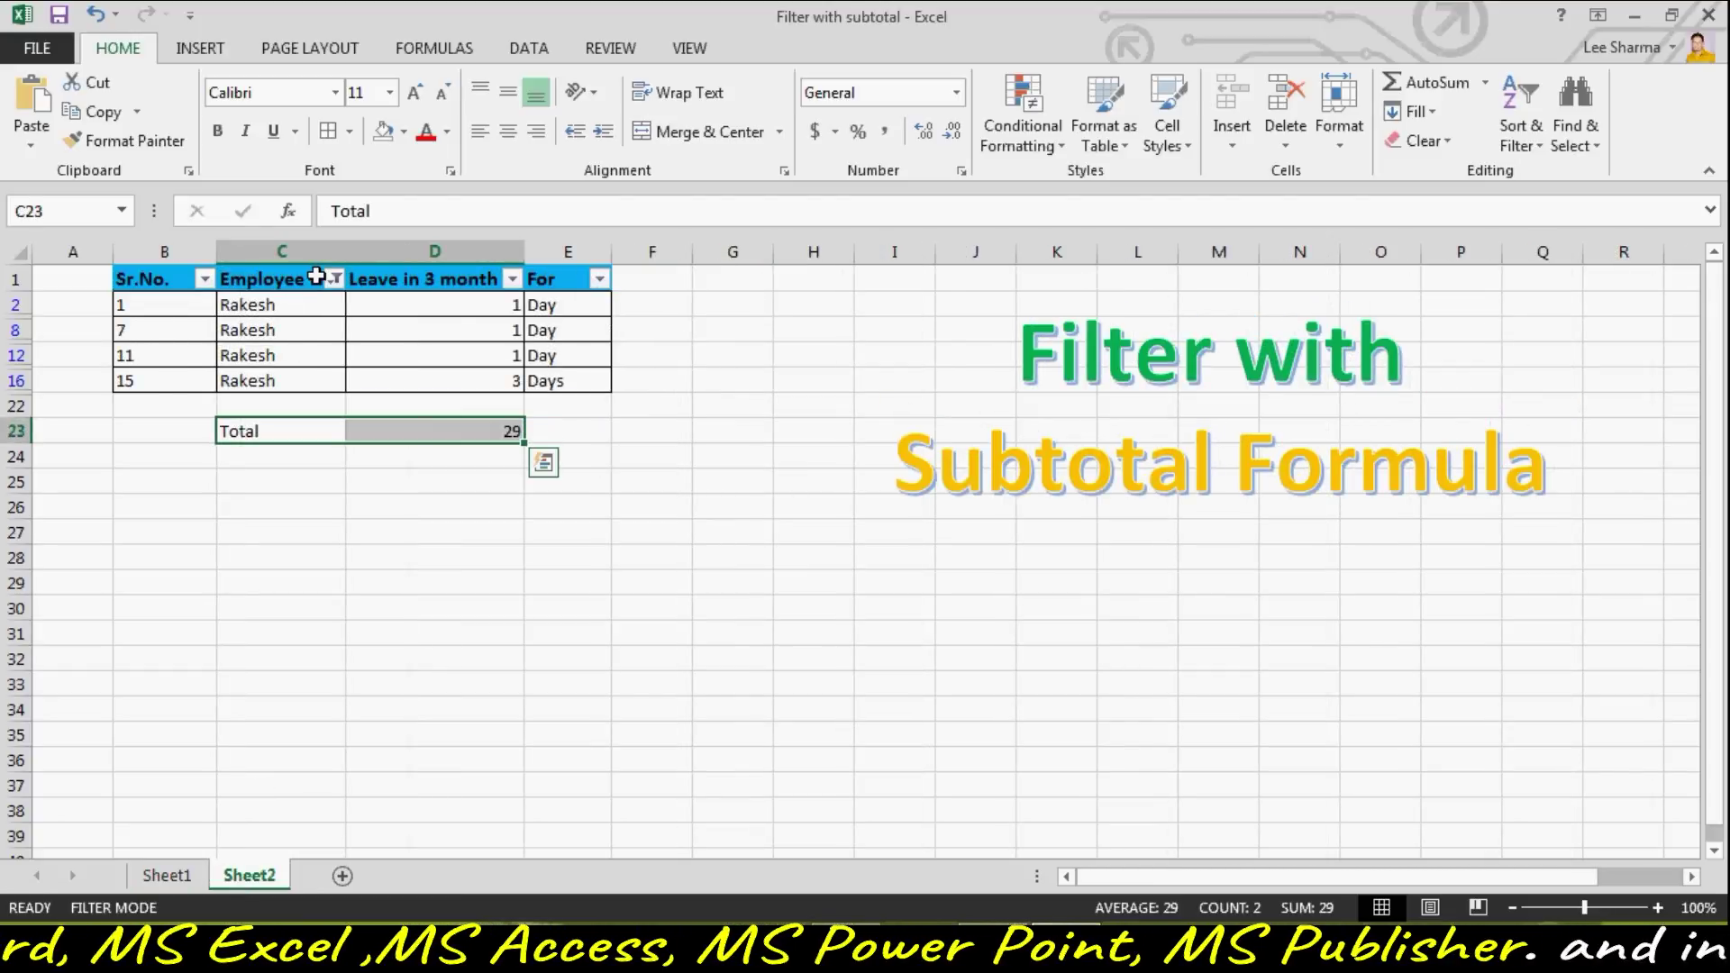
click(334, 279)
click(82, 523)
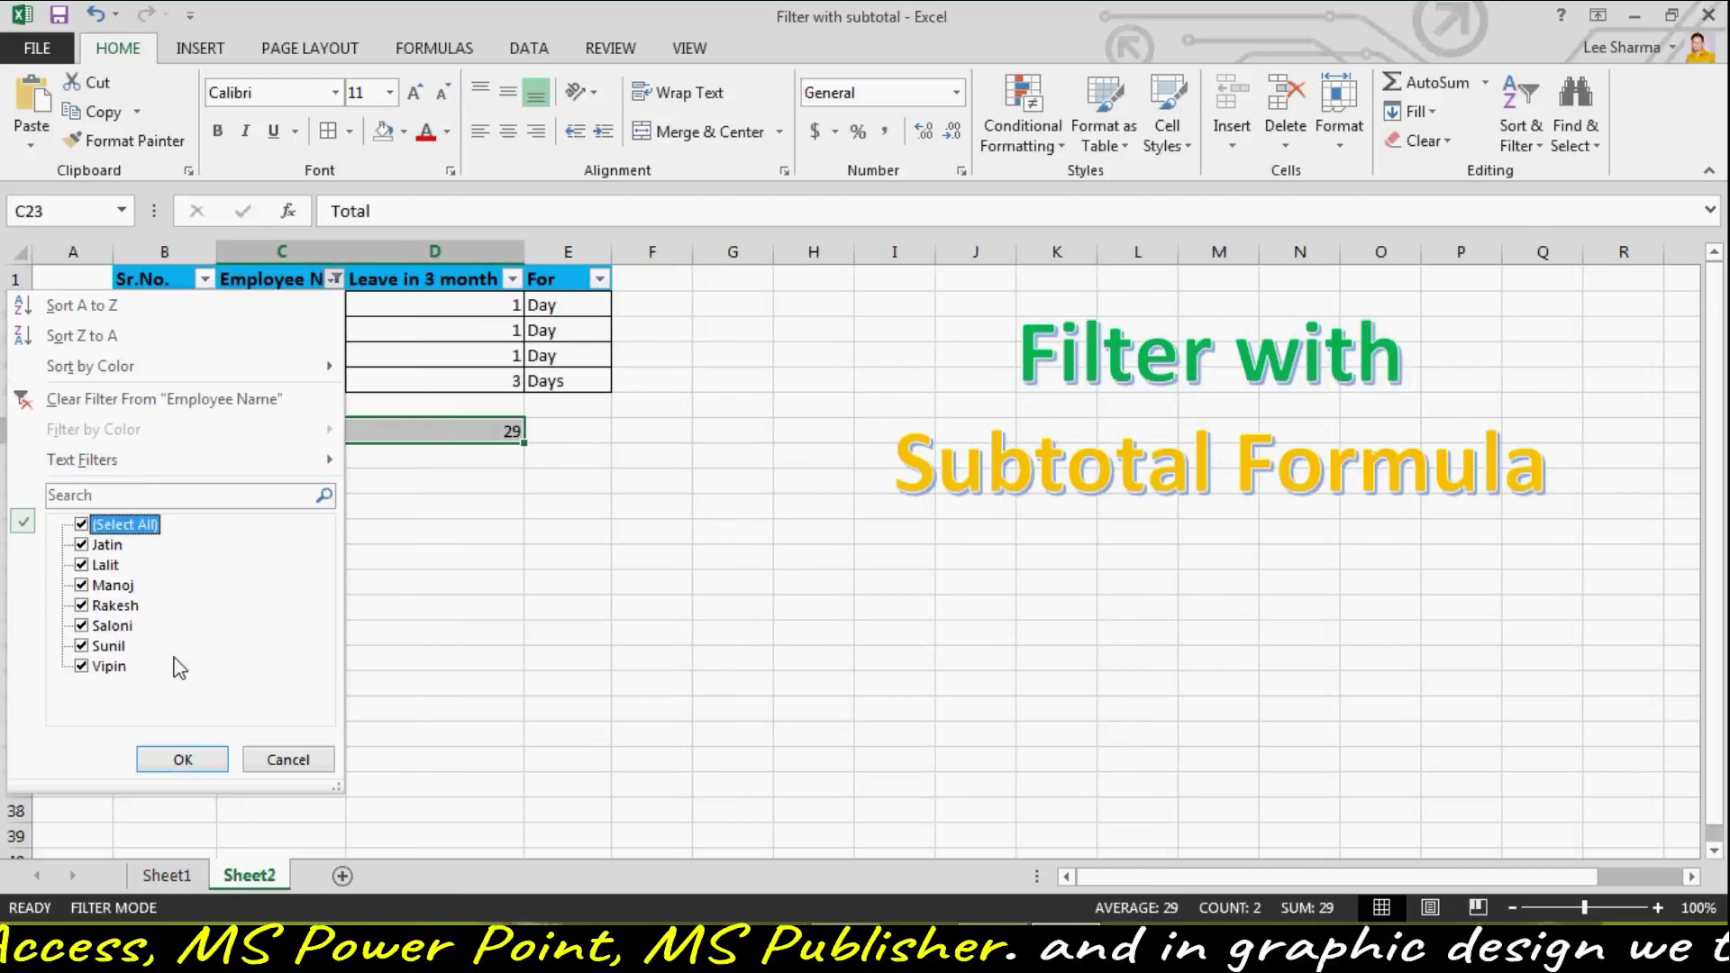
click(183, 759)
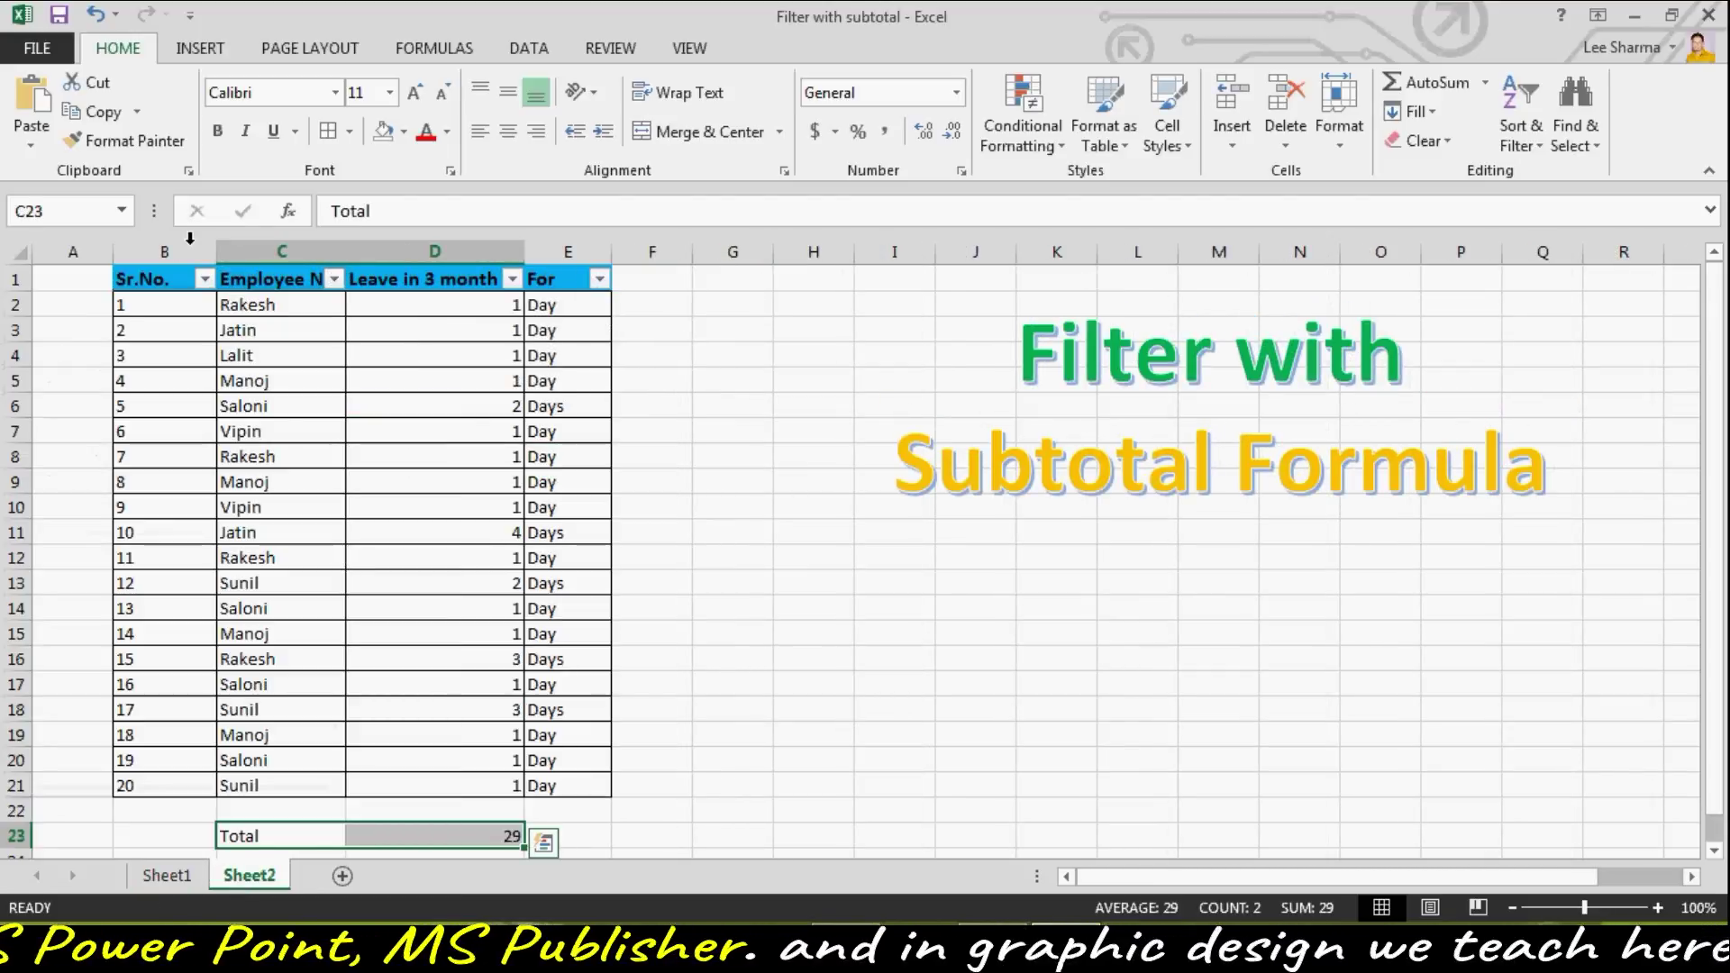
- On Sheet1, inspect the Sr.No. filter unchanged, then clear the Employee Name filter to show everyone
click(171, 883)
click(229, 278)
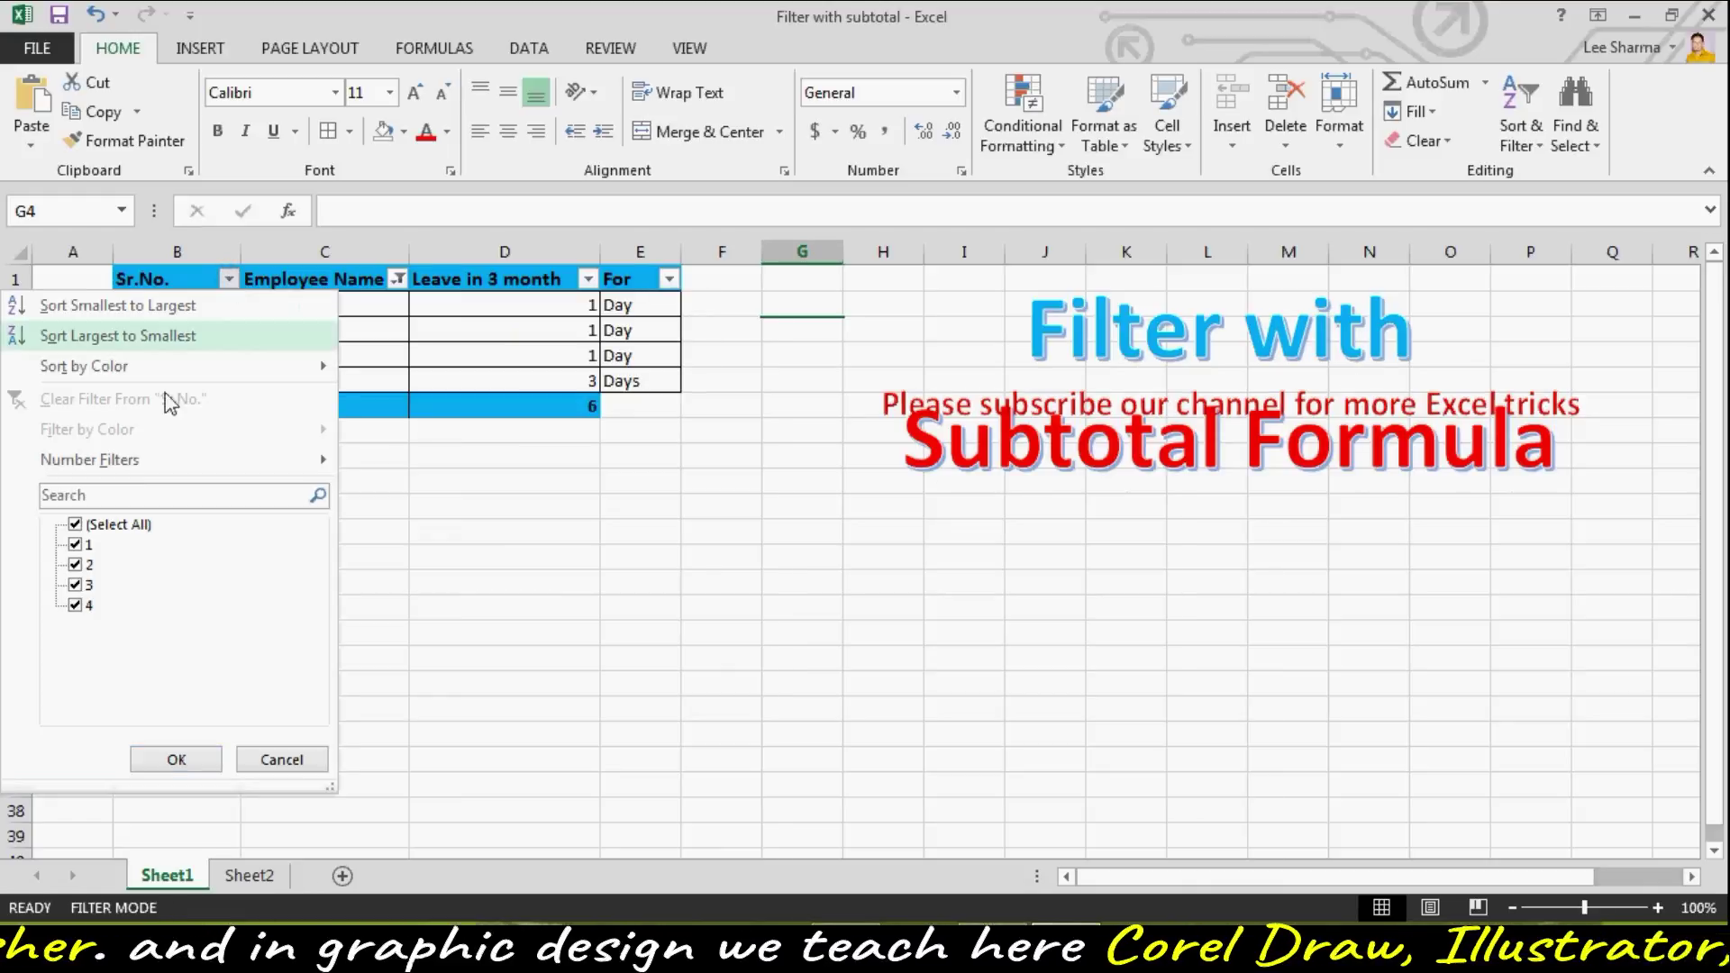
click(86, 528)
click(76, 524)
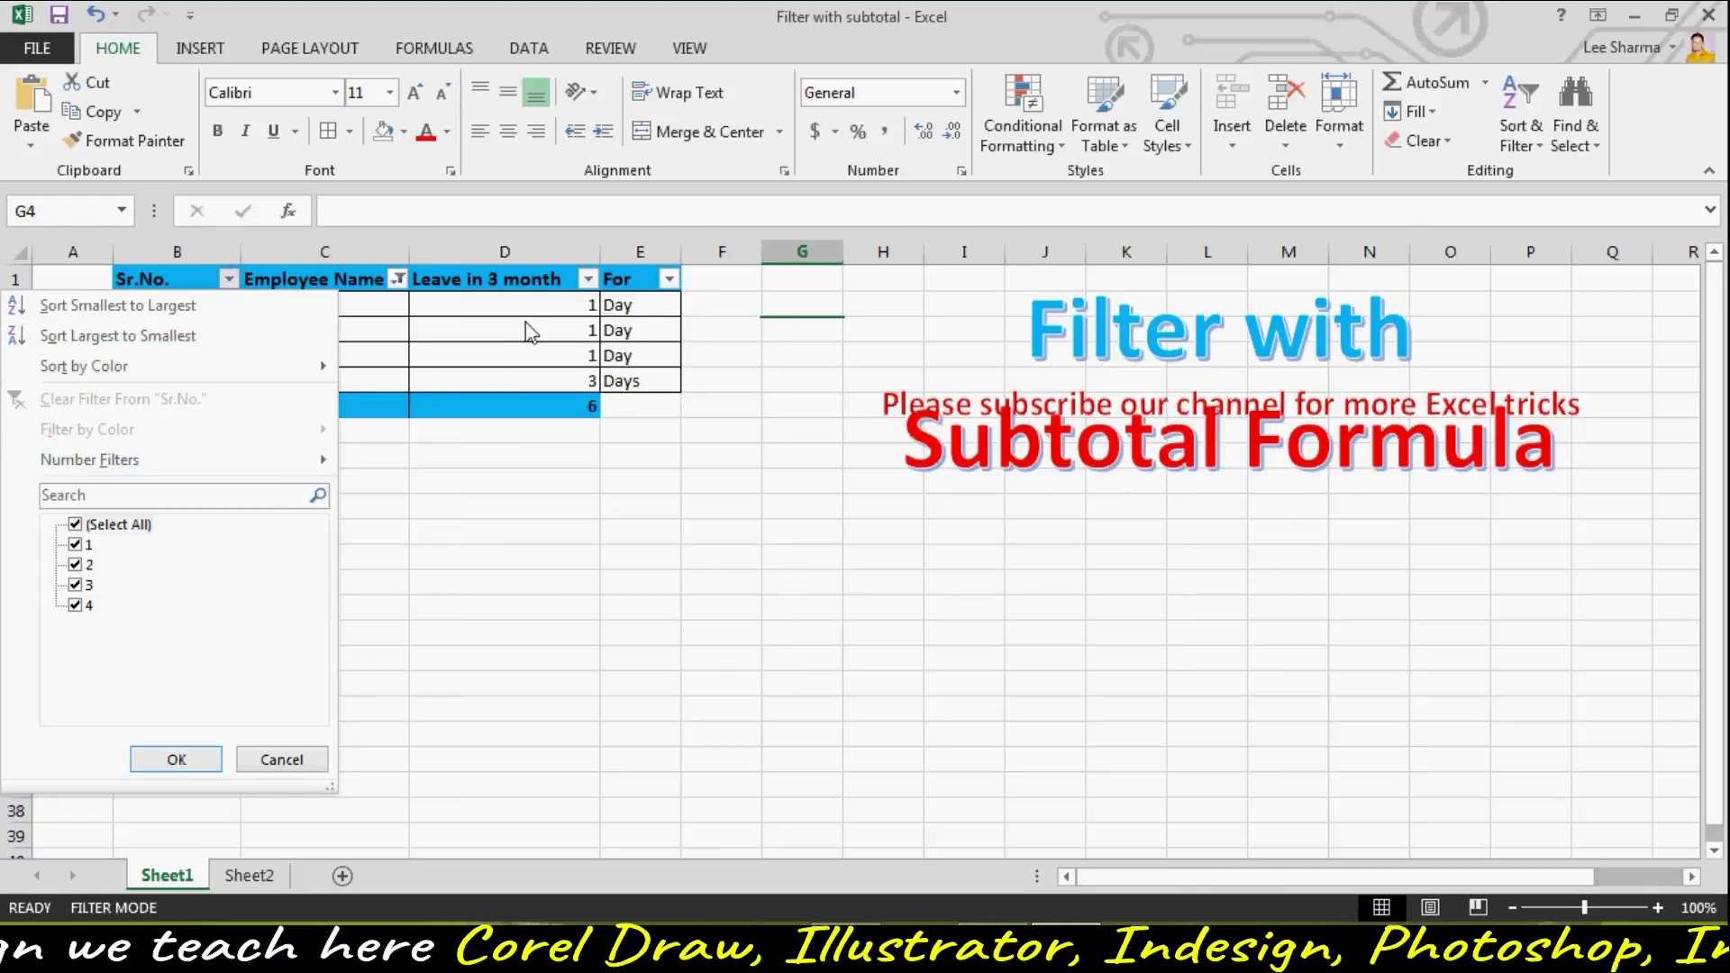
key(Escape)
click(396, 278)
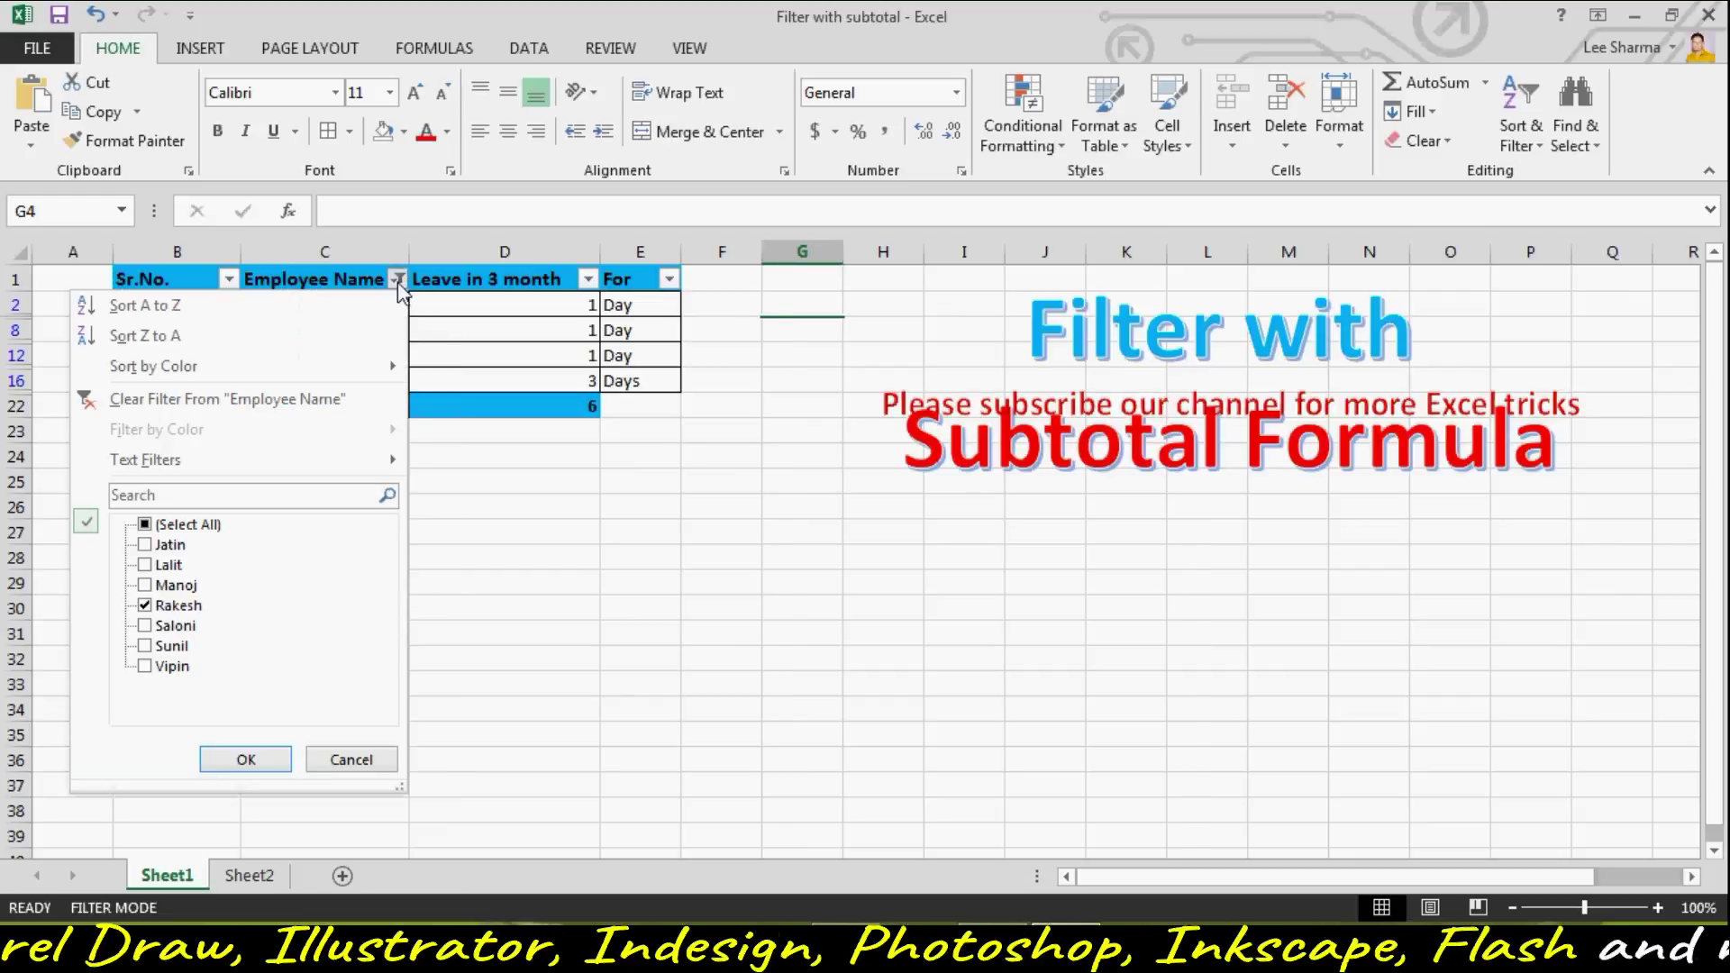
click(146, 525)
click(245, 759)
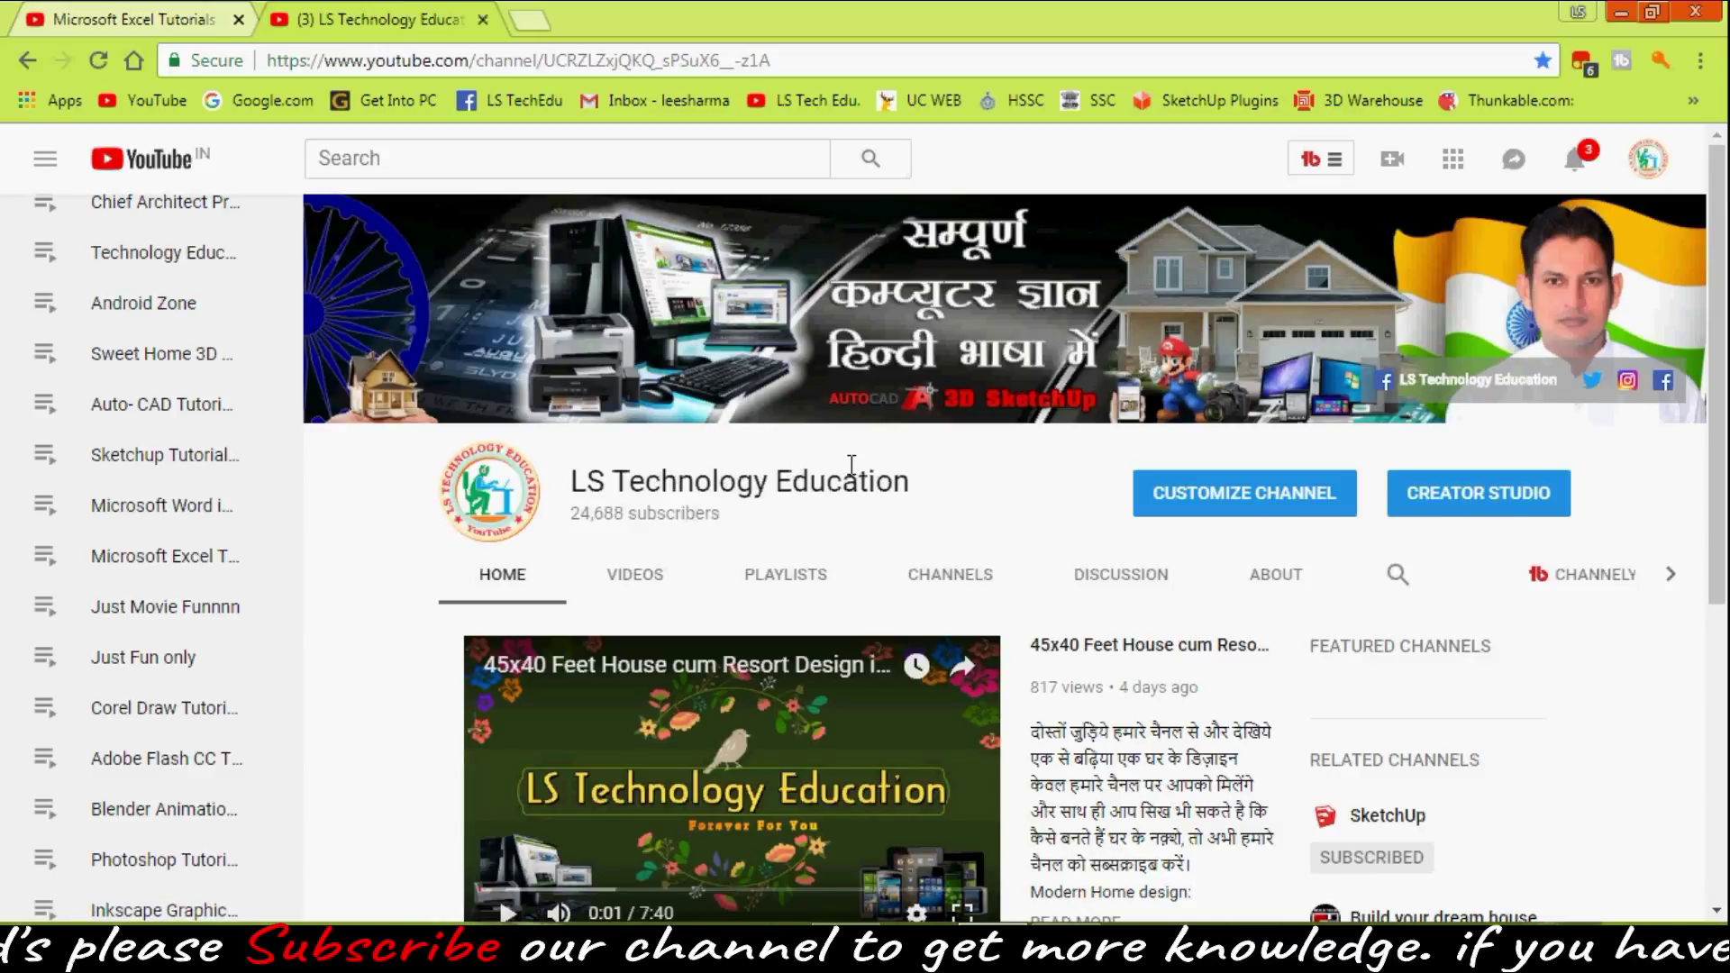
mouse_move(1003, 309)
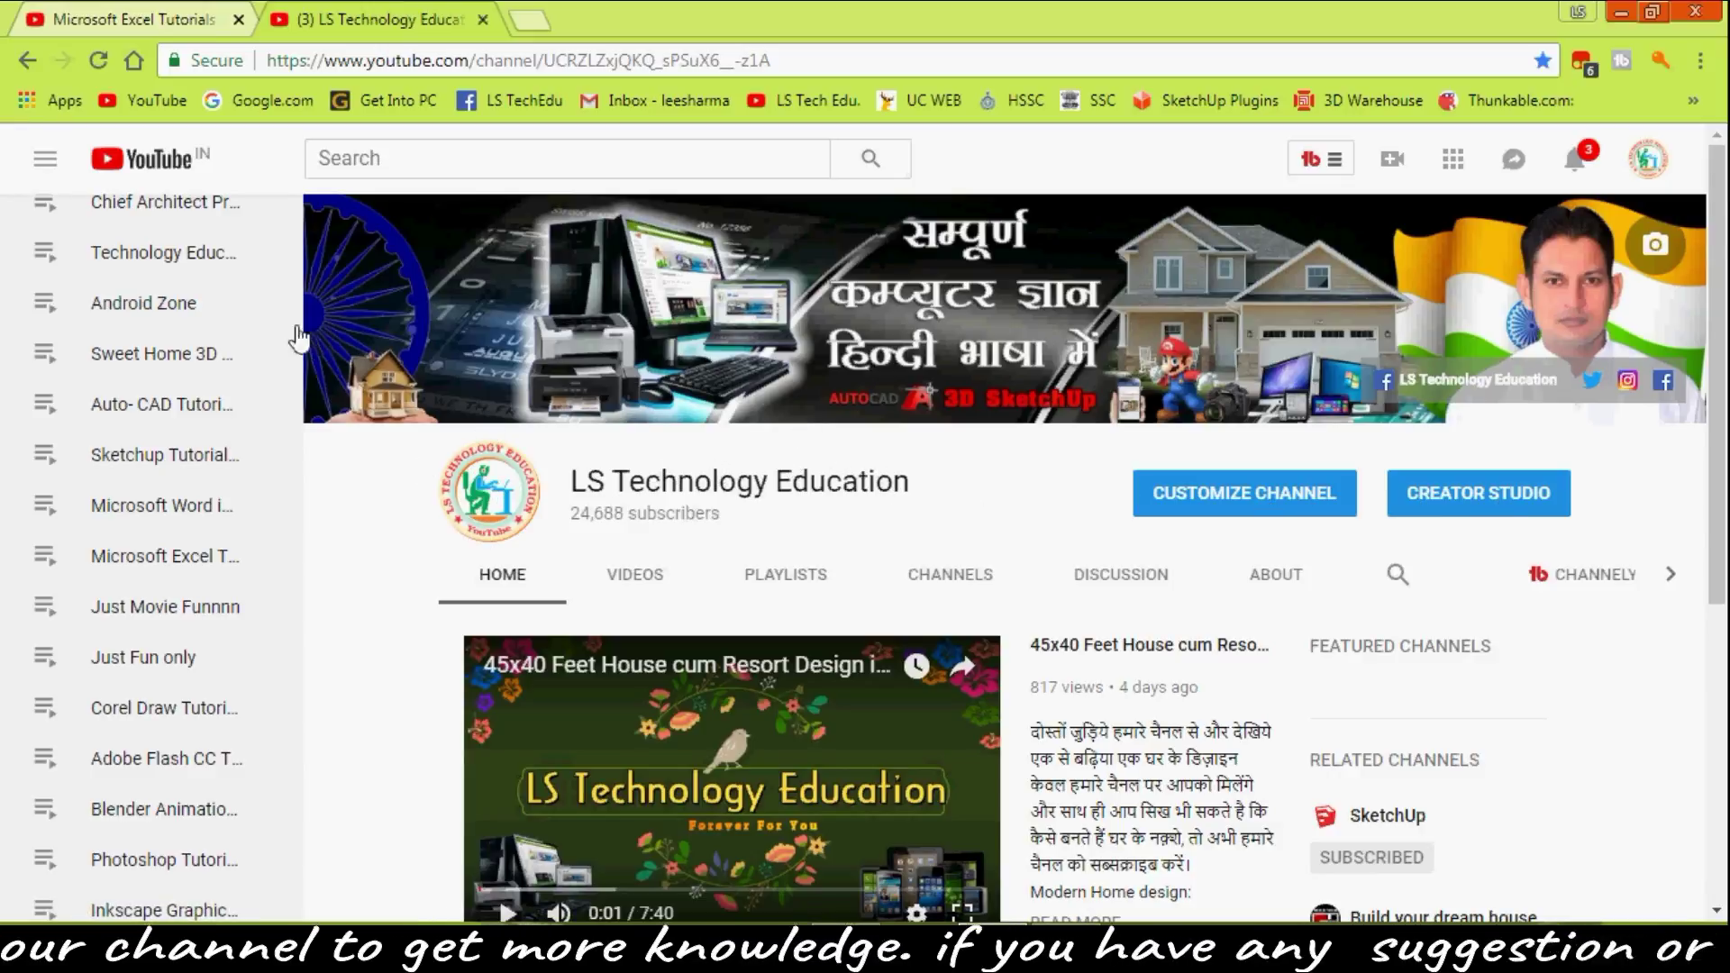
- Scroll the LS Technology Education channel page to view its sidebar playlists
scroll(294, 328, up, 4)
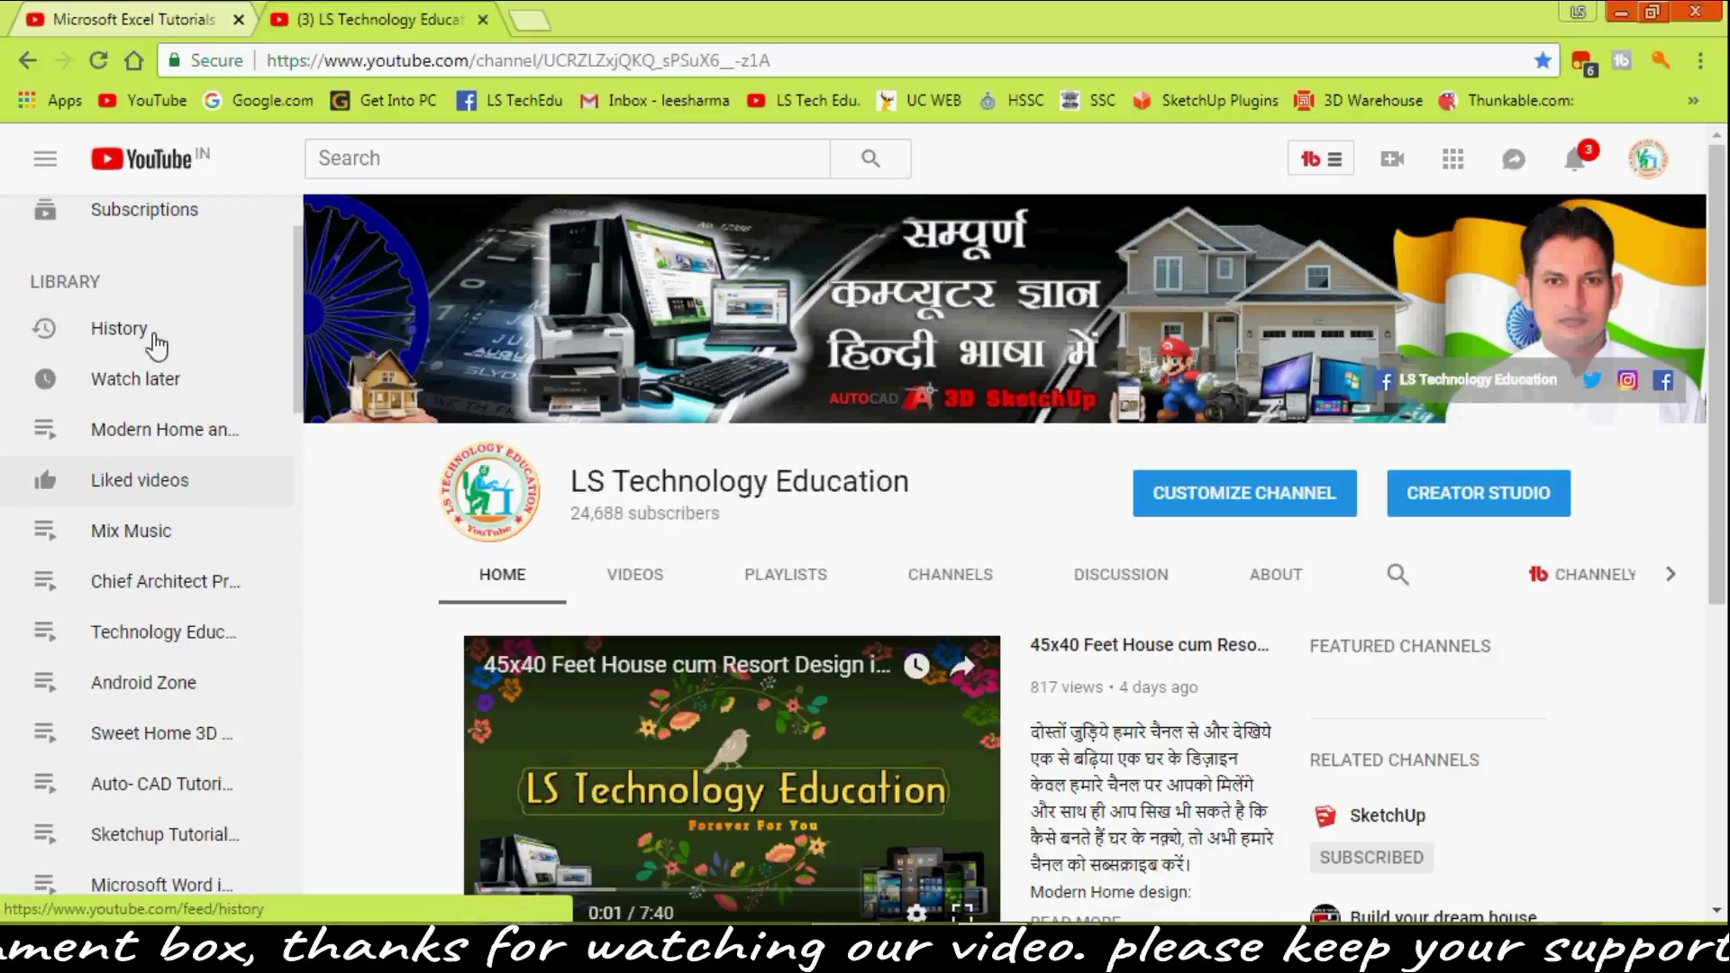
scroll(172, 518, down, 1)
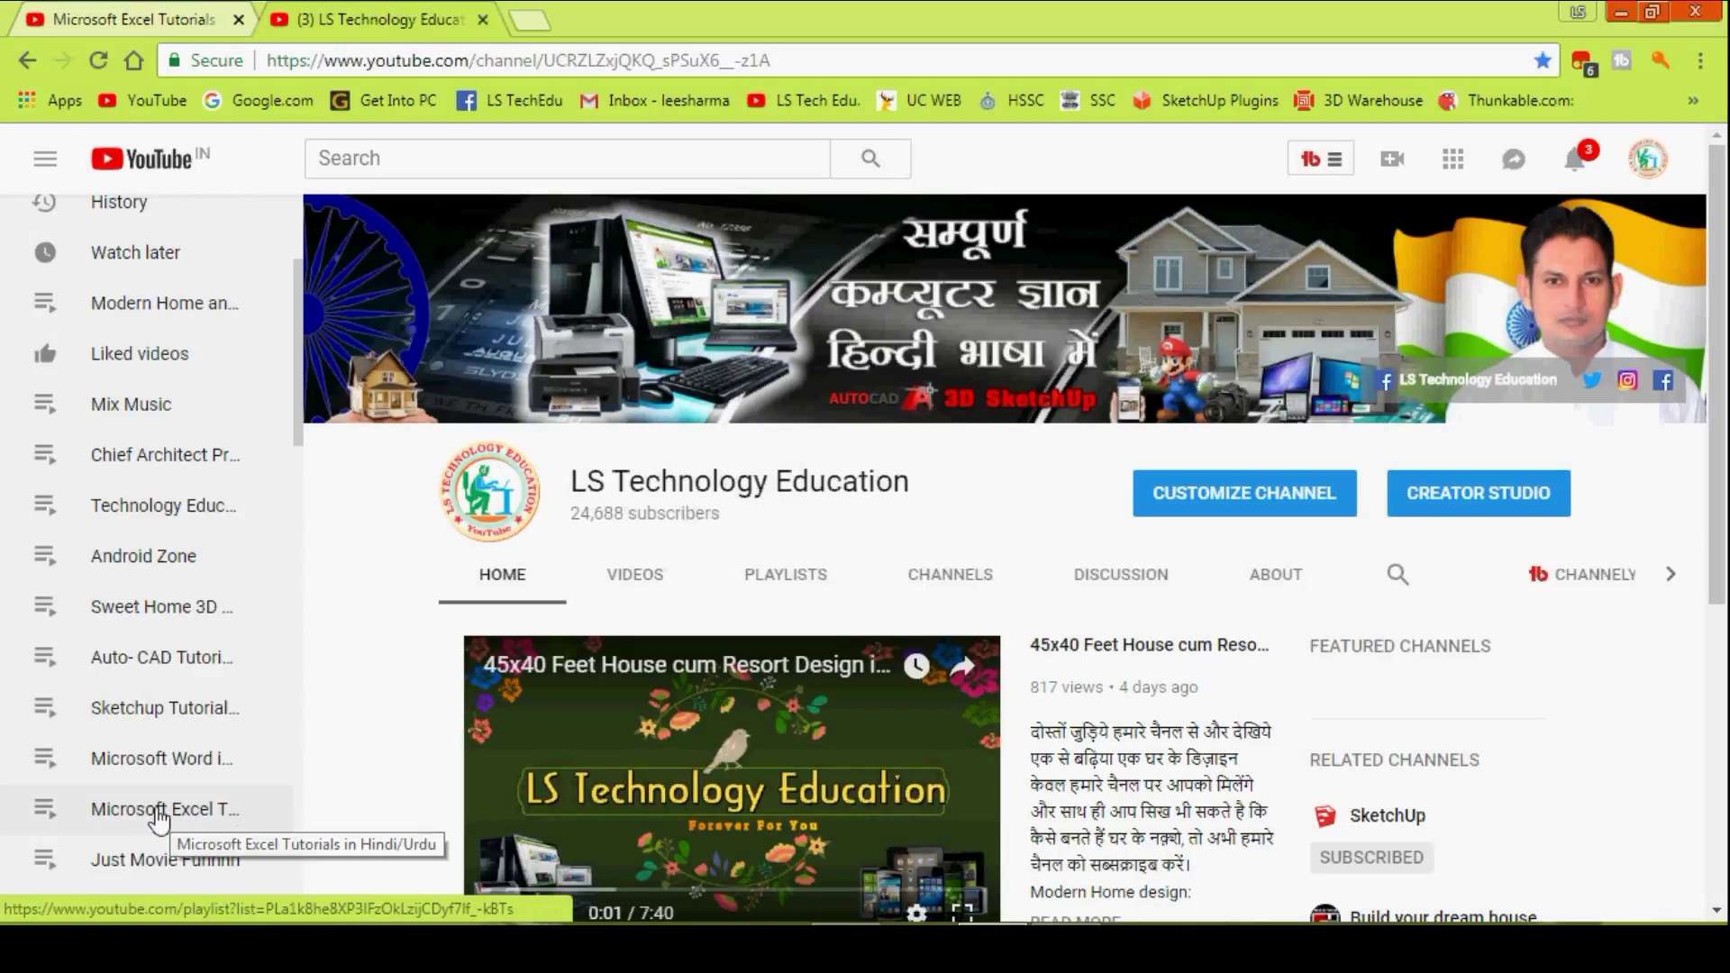
- Open the Microsoft Excel Tutorials in Hindi/Urdu playlist and scroll through its 58 videos
click(158, 811)
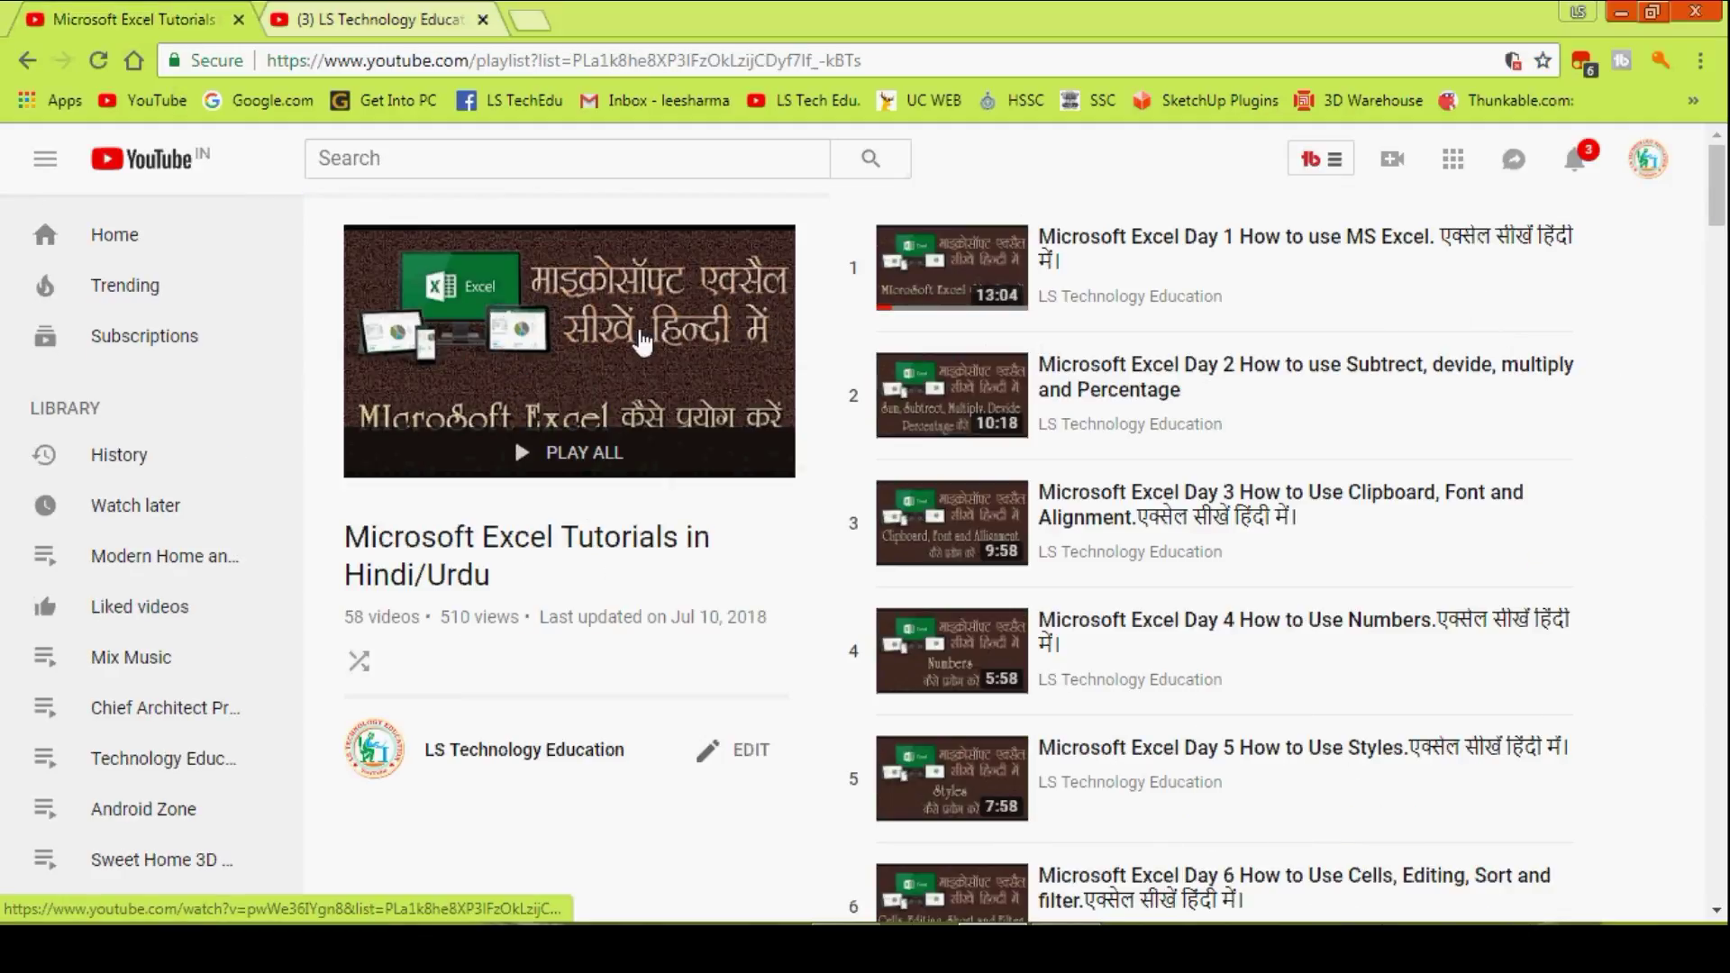
scroll(1001, 360, down, 10)
scroll(1016, 388, down, 5)
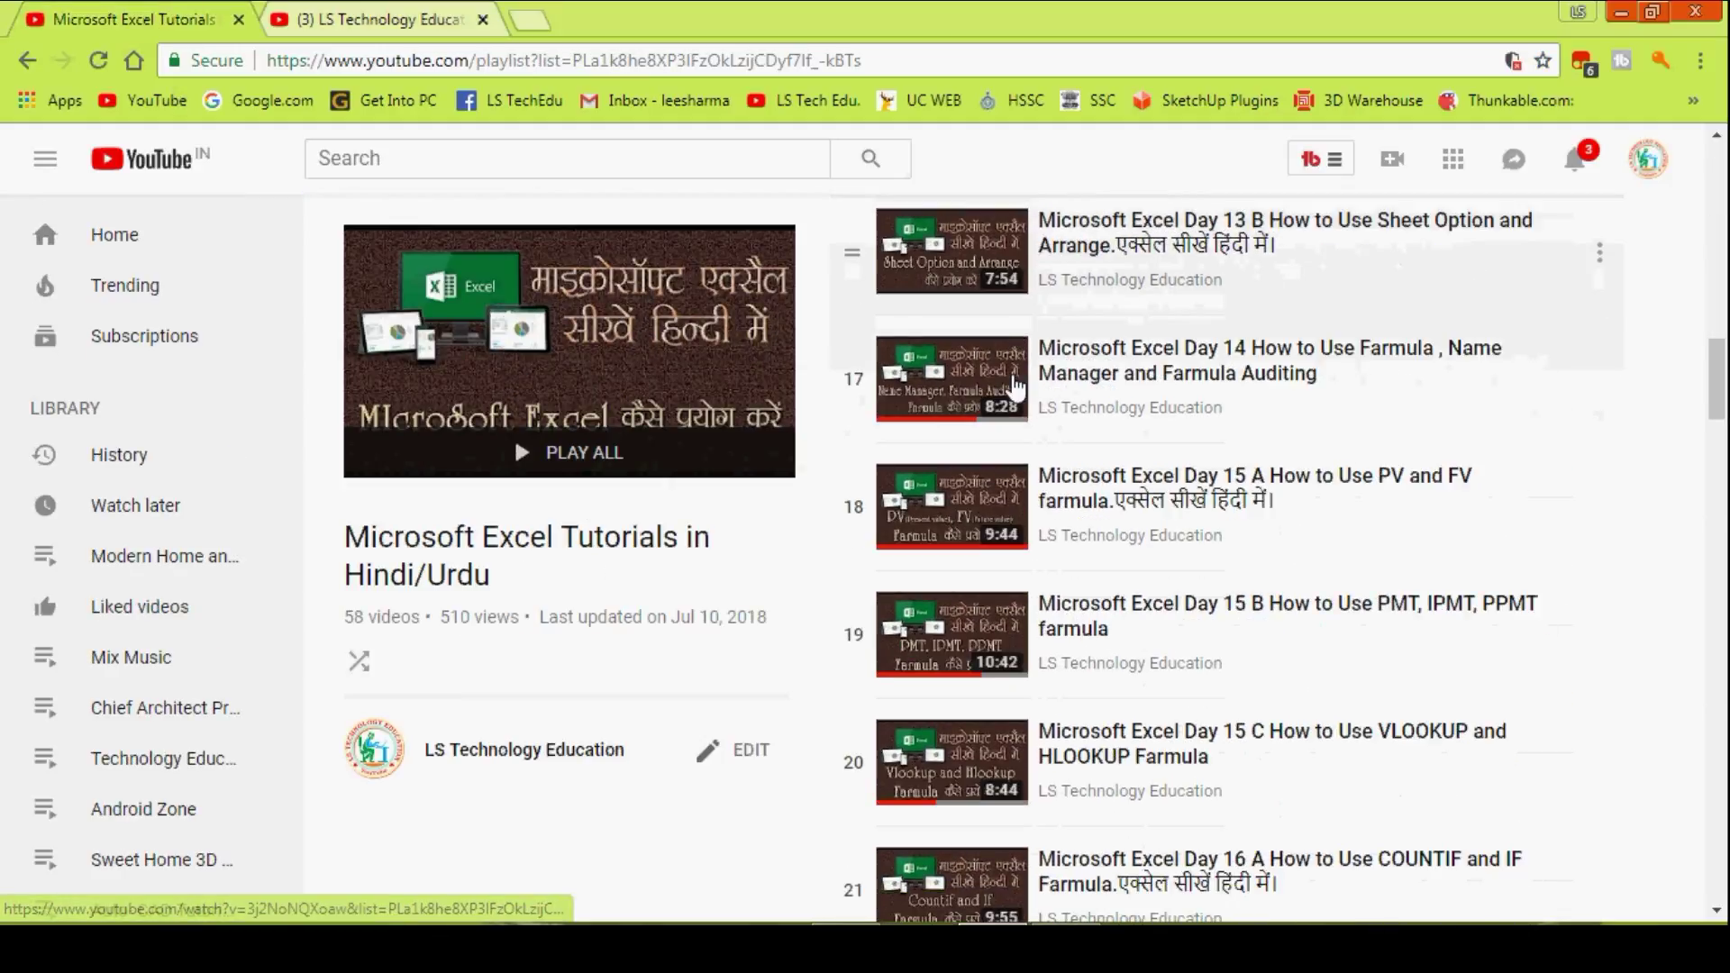
scroll(1016, 387, down, 5)
scroll(1005, 402, down, 5)
scroll(997, 422, down, 6)
scroll(1005, 437, down, 6)
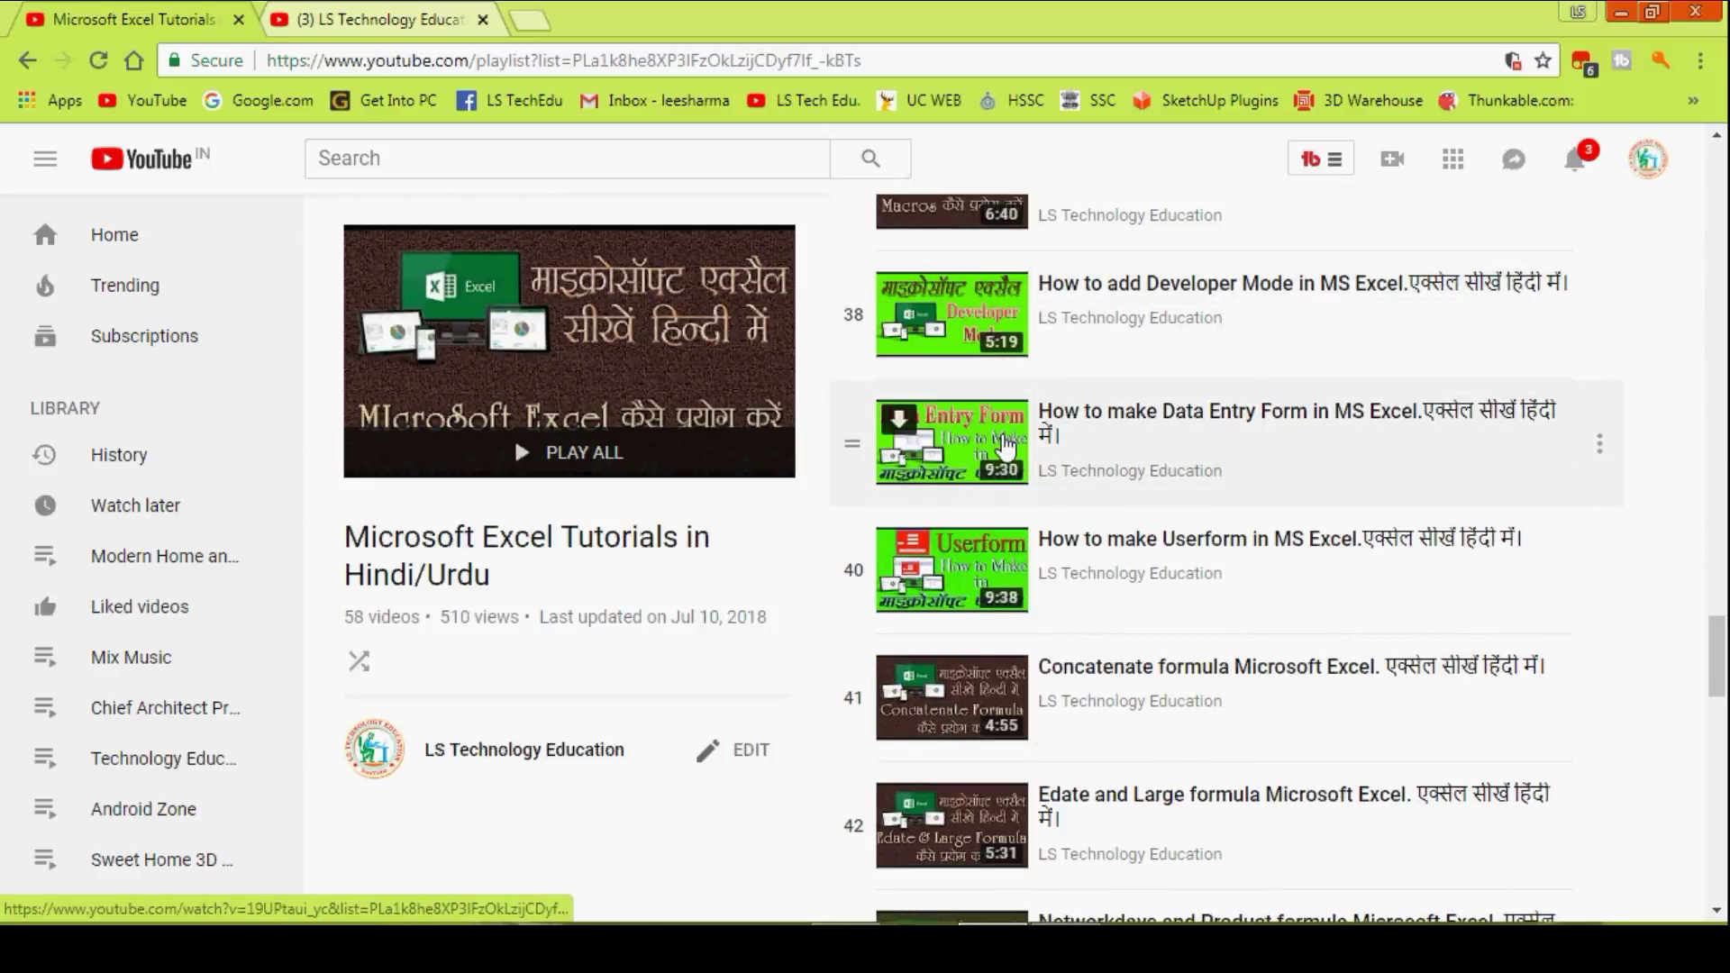
scroll(1007, 443, down, 10)
scroll(1008, 447, down, 9)
scroll(1009, 450, down, 3)
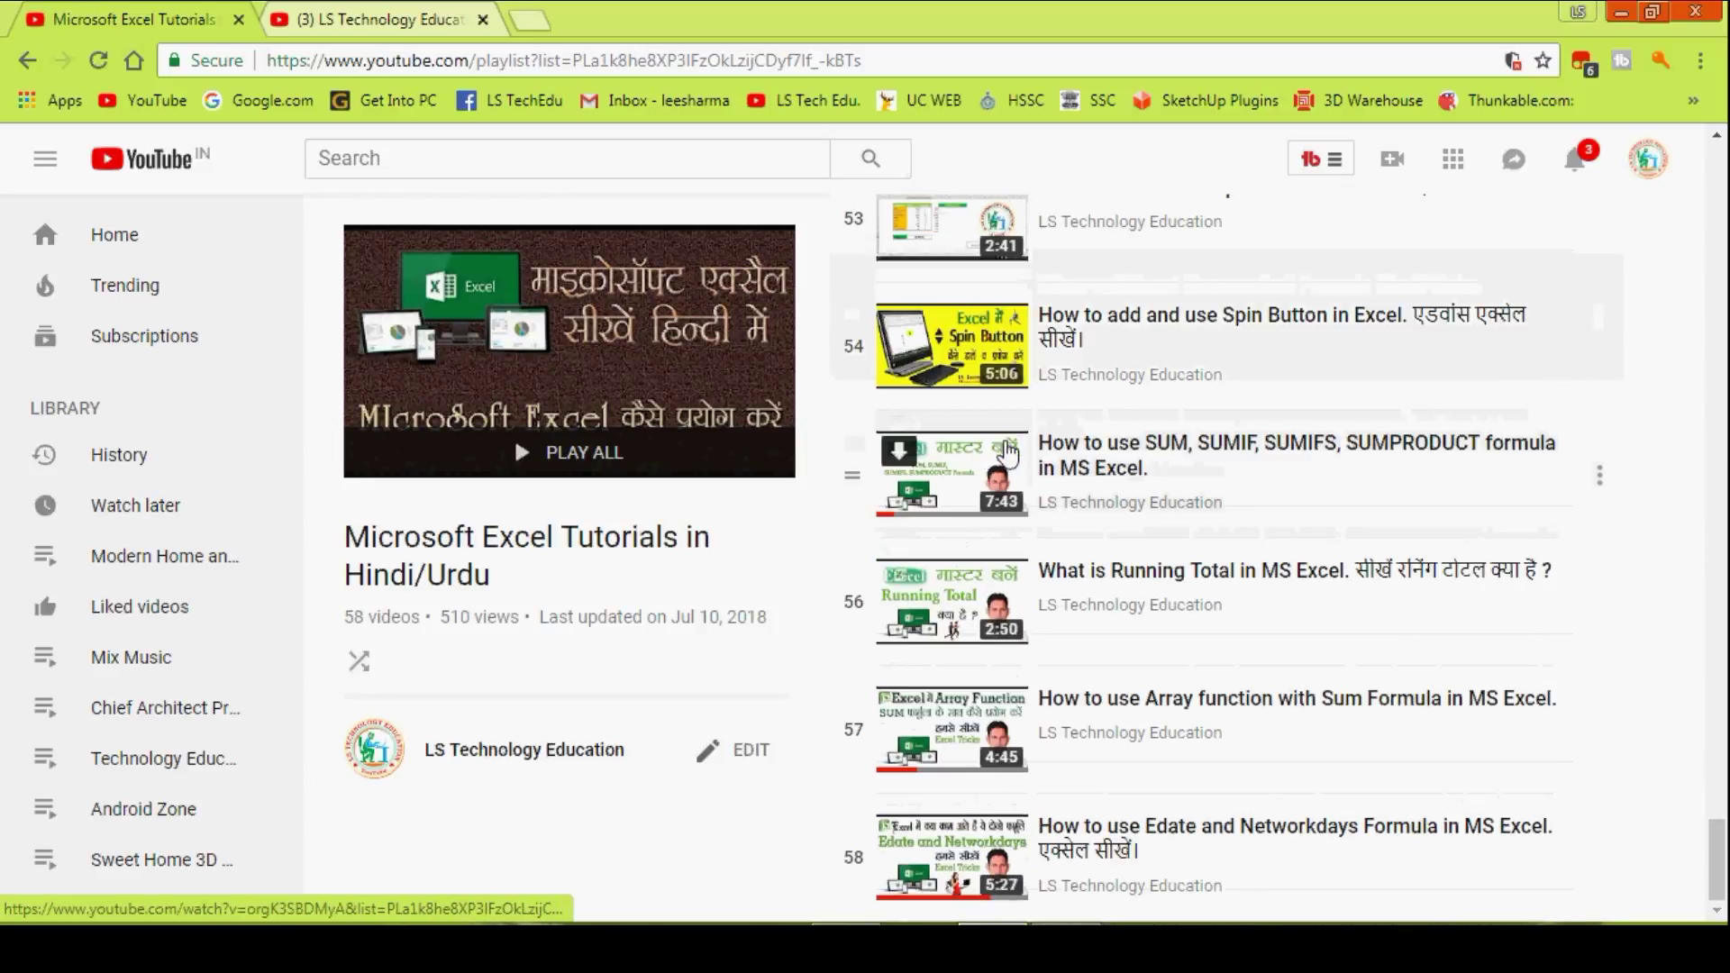
scroll(1010, 453, up, 10)
scroll(1023, 455, up, 10)
scroll(1036, 456, up, 14)
scroll(1054, 457, up, 11)
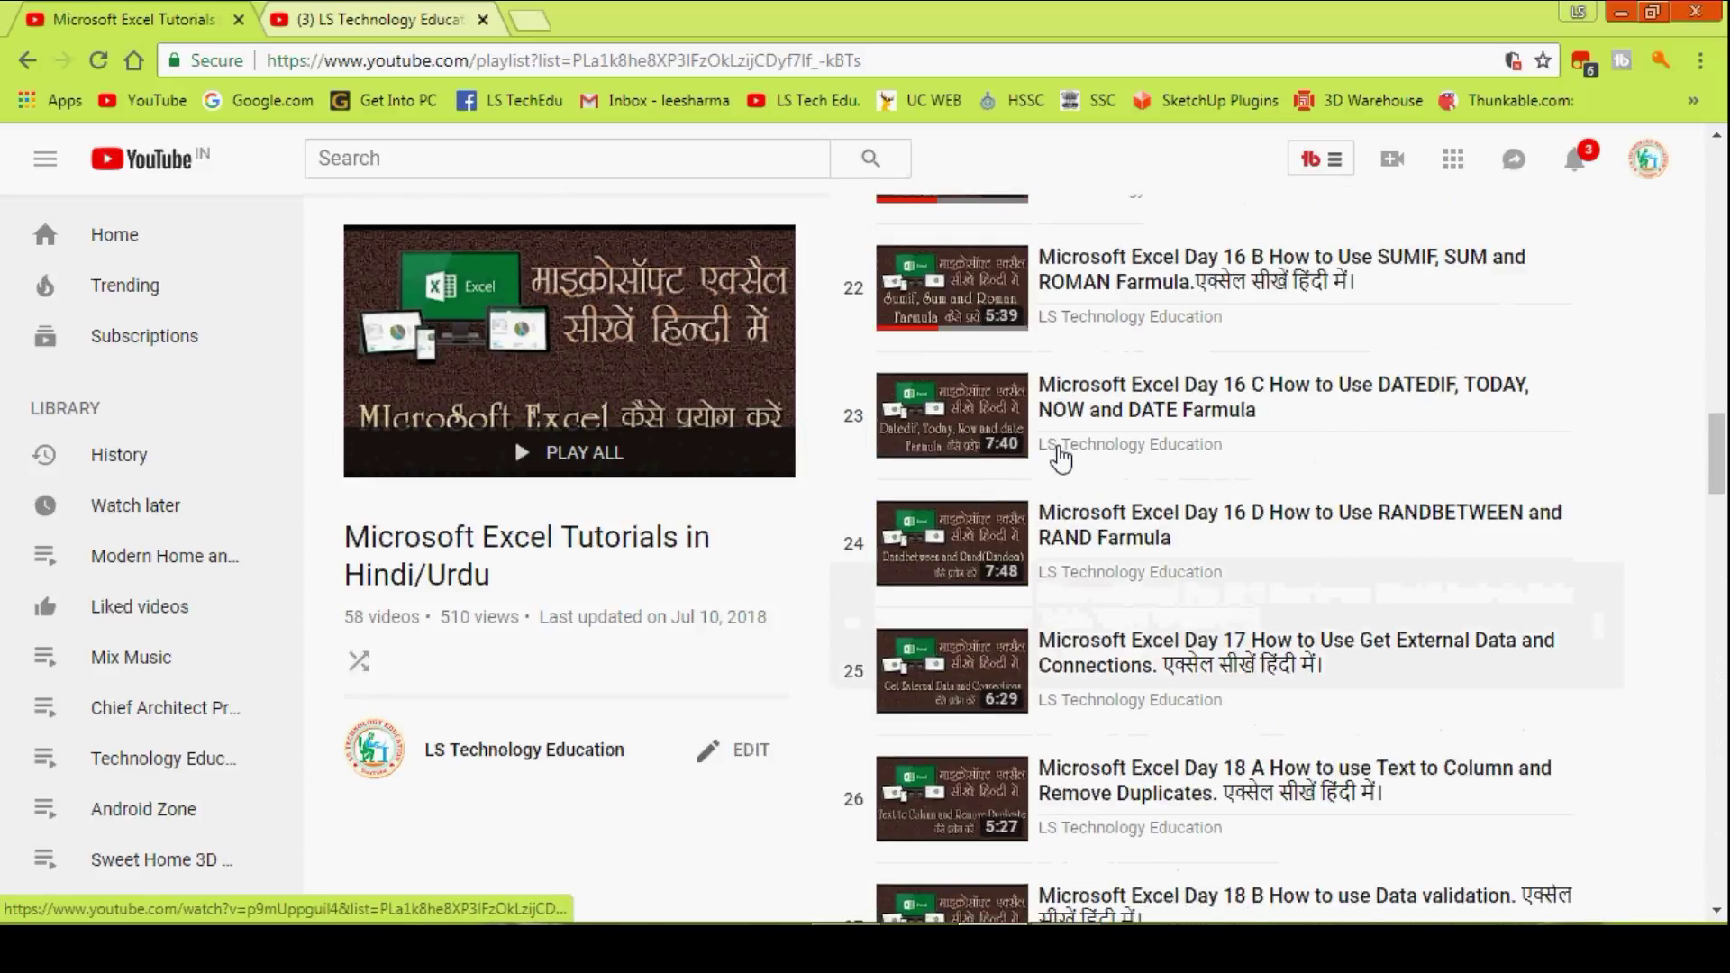
scroll(1061, 458, up, 13)
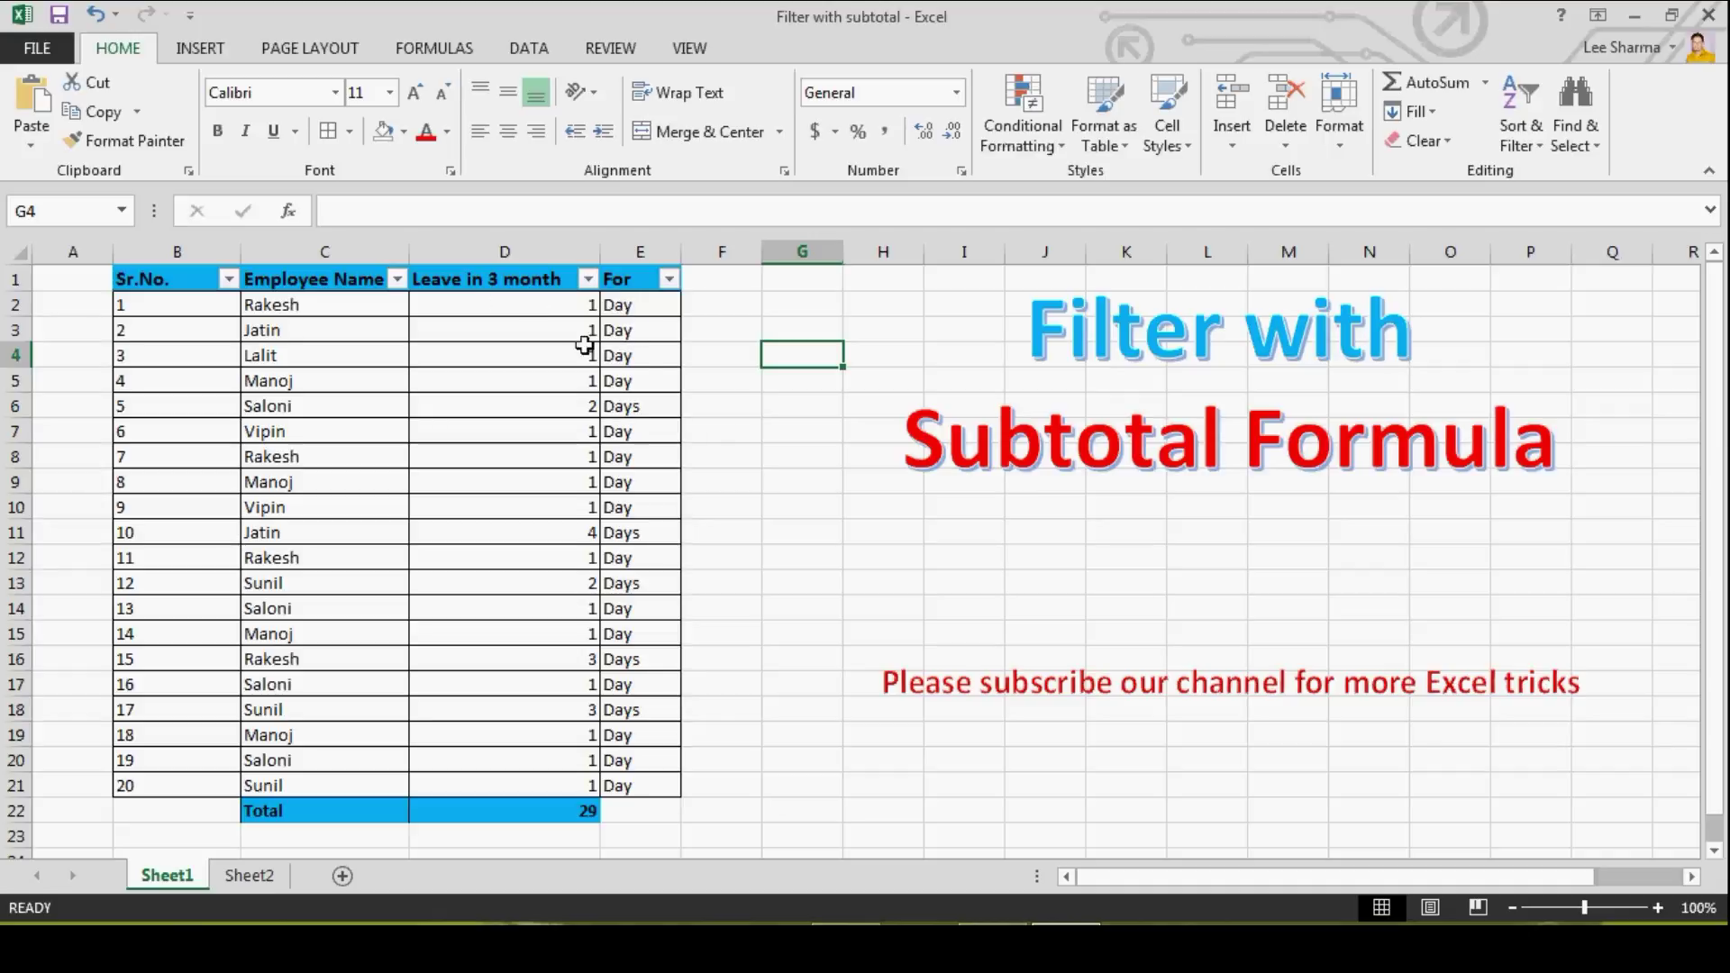
- Show Sheet2 in the workbook and scroll down to its row-23 Total
click(257, 876)
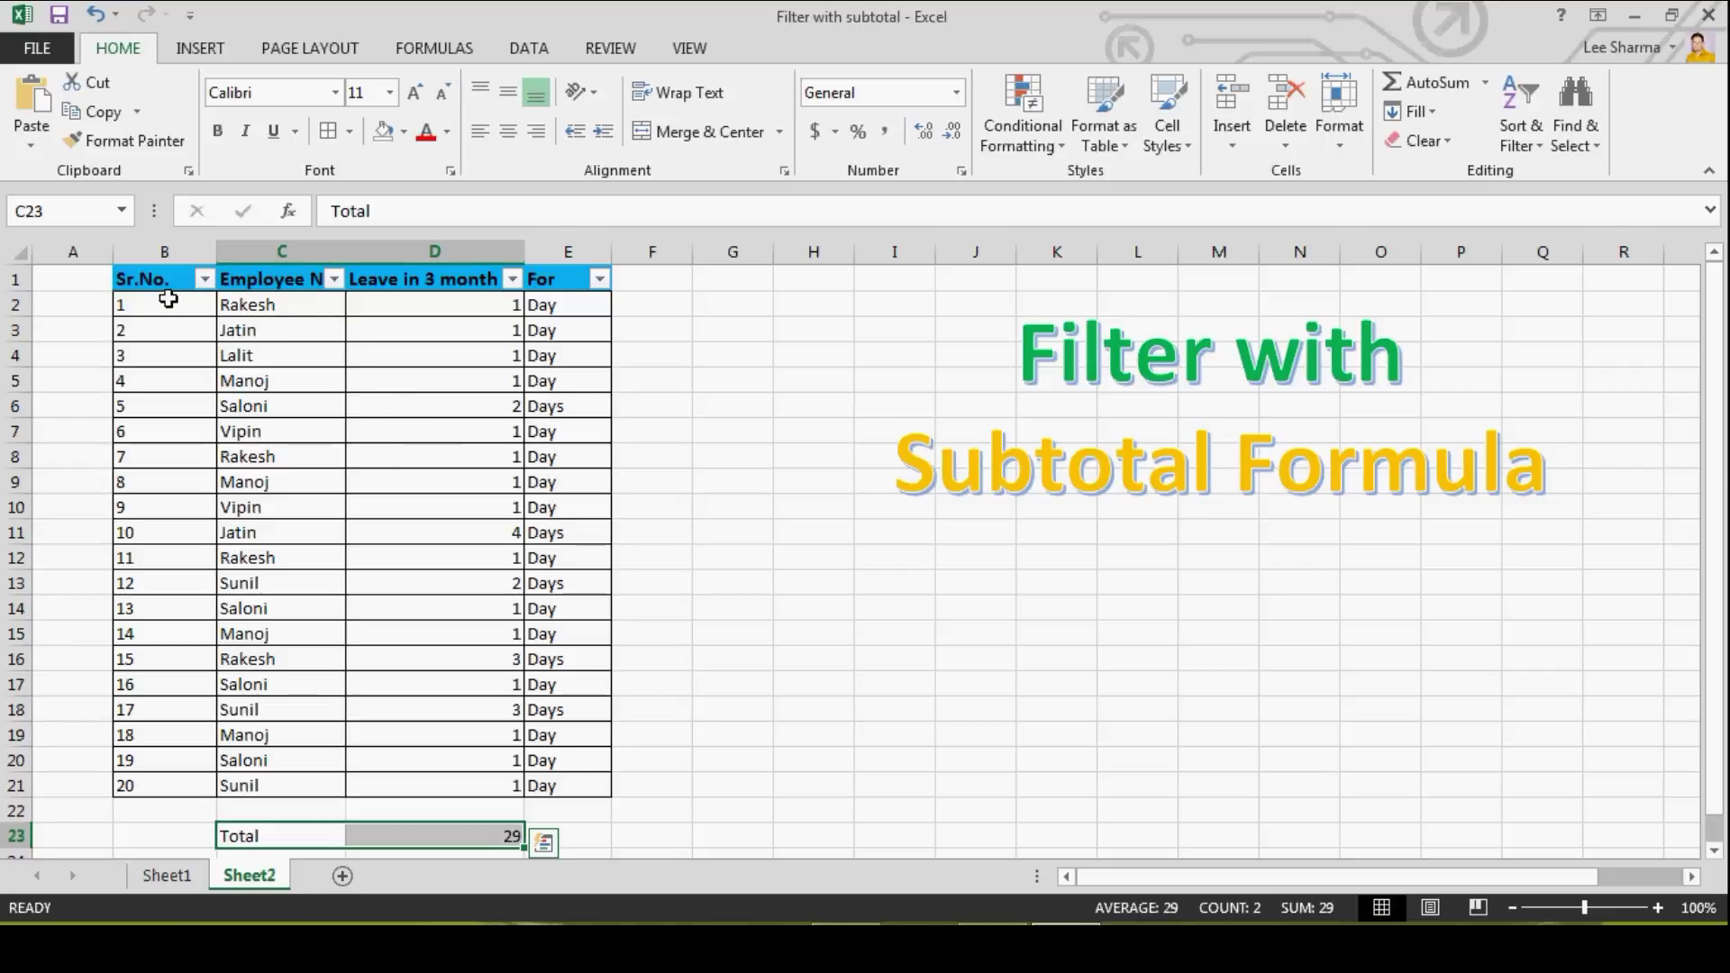
scroll(736, 581, down, 2)
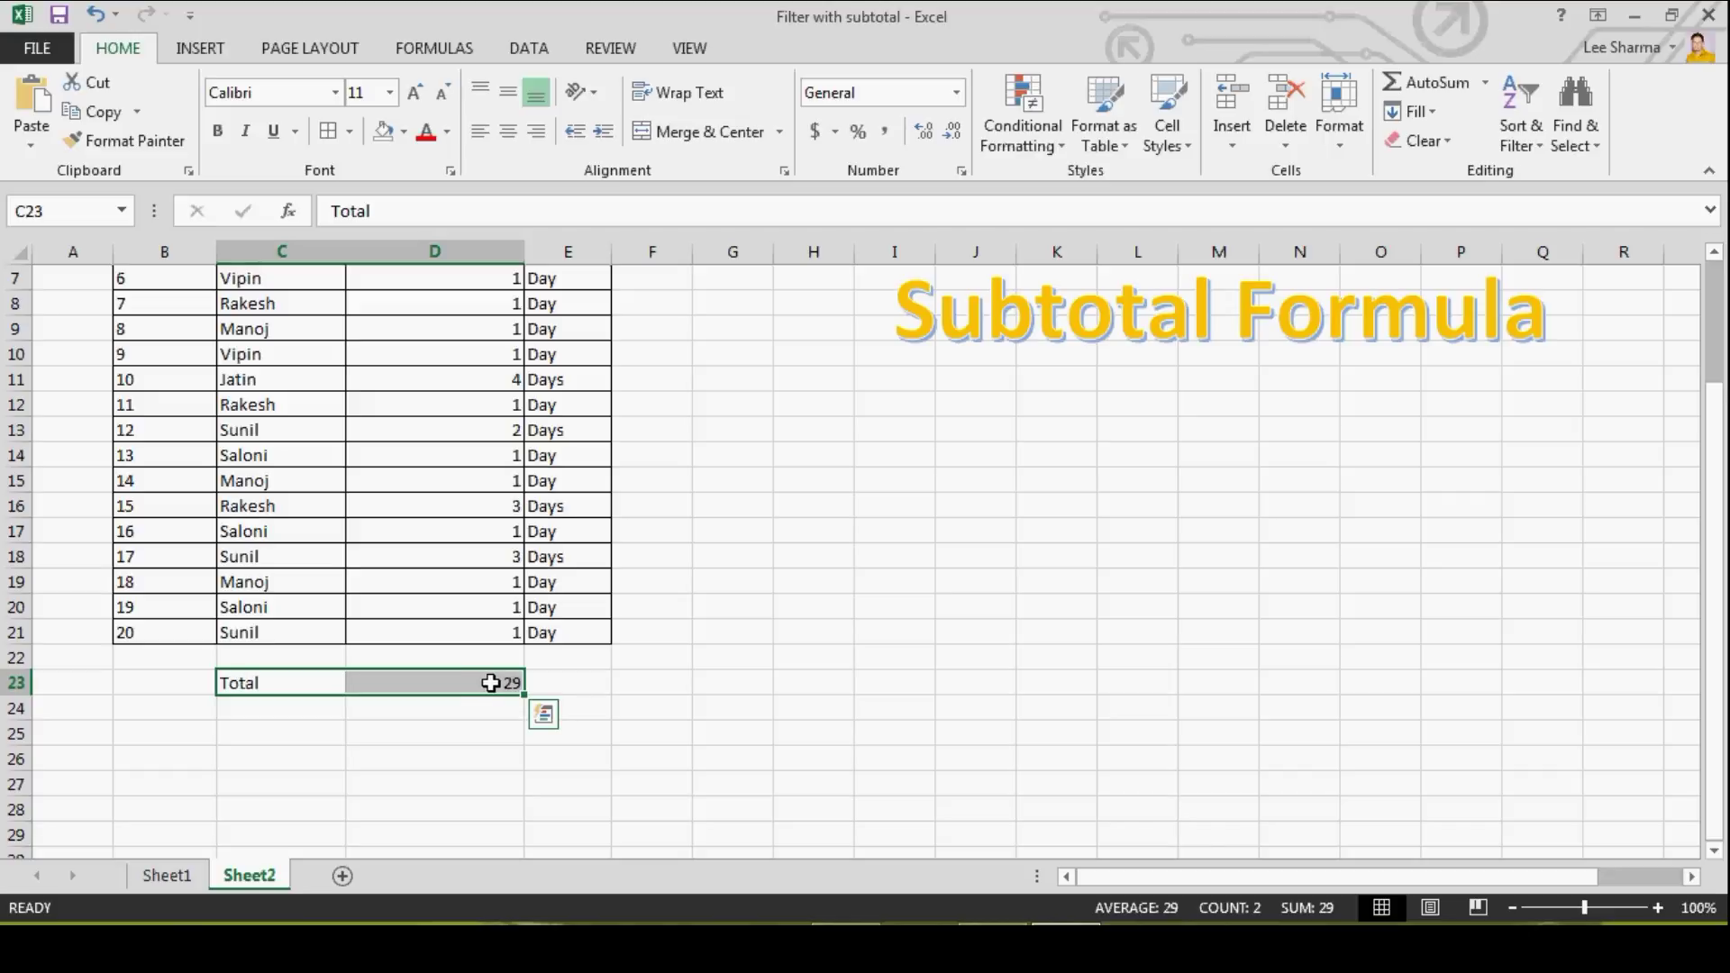
- Replace D23's SUM with =SUBTOTAL(9,D2:D21), which still returns 29
click(490, 683)
key(Delete)
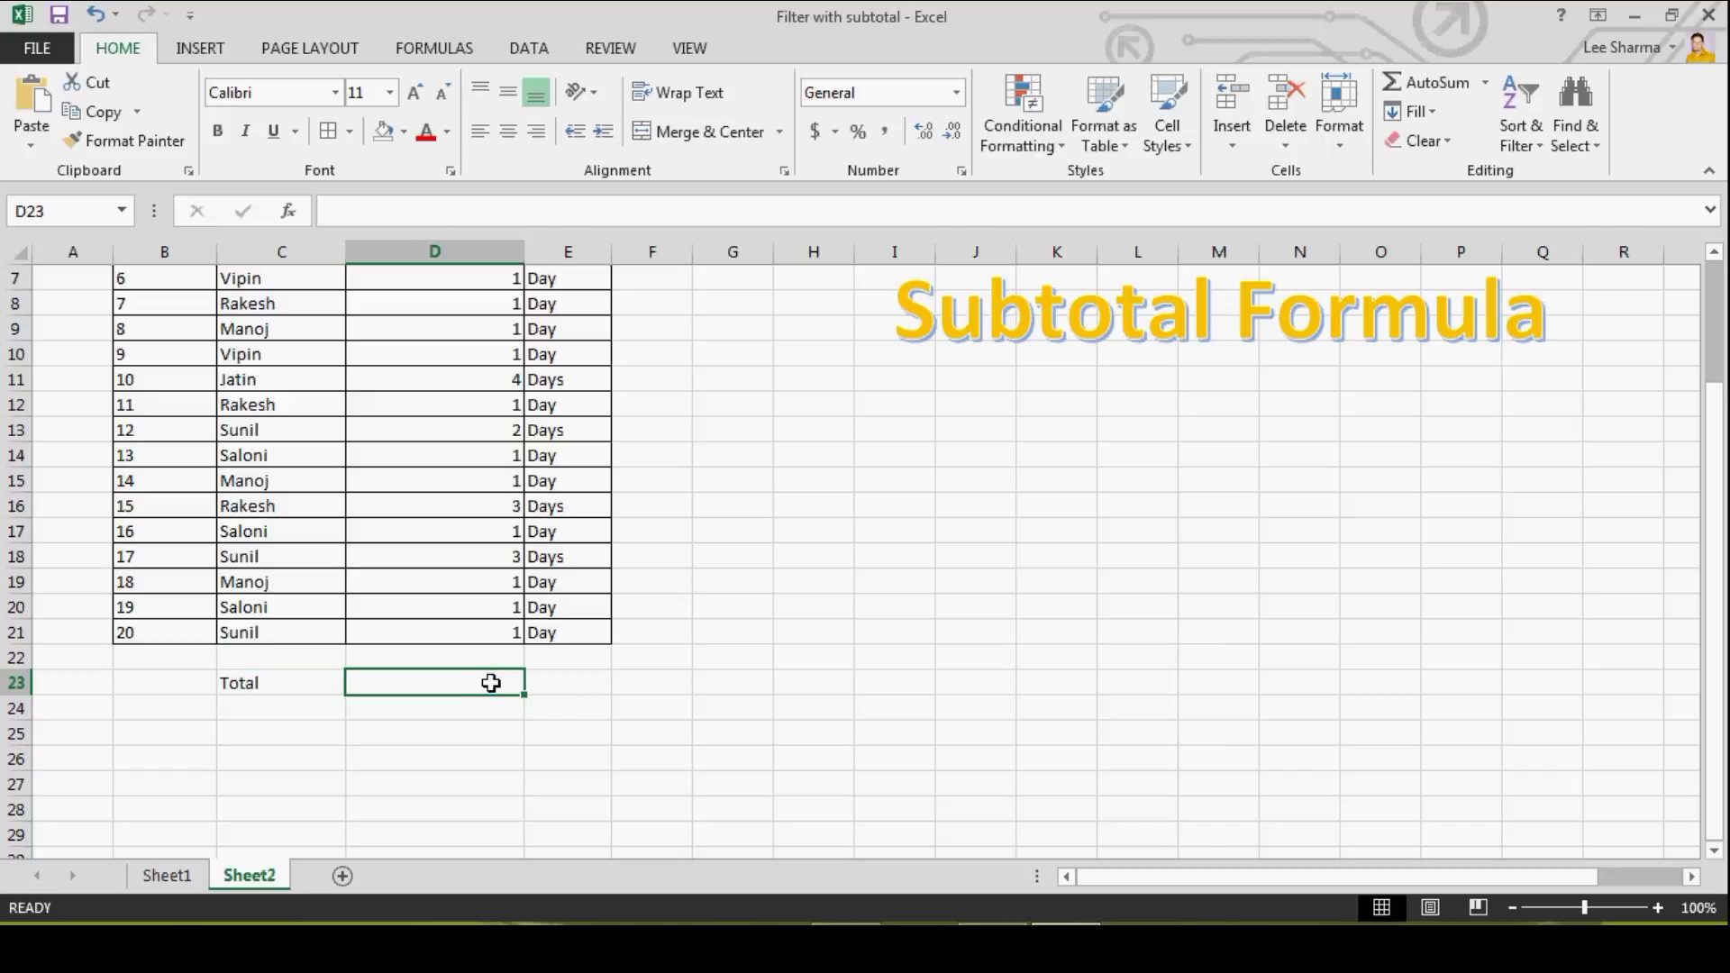
text(=)
text(subtot)
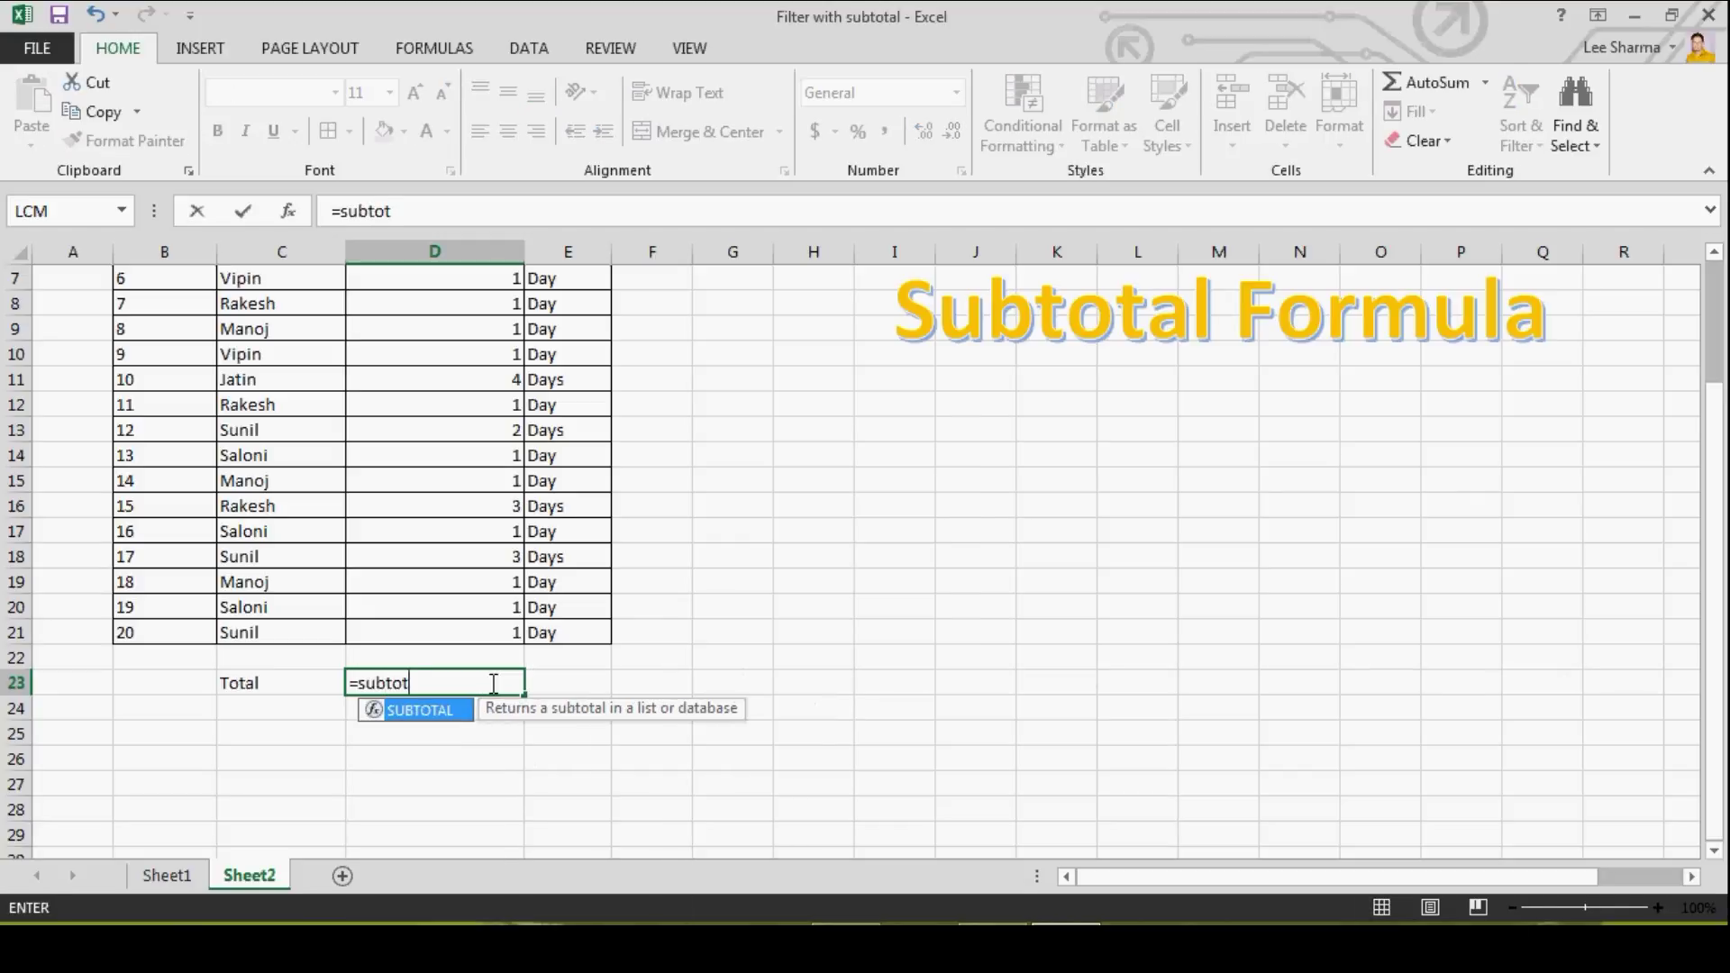
text(al()
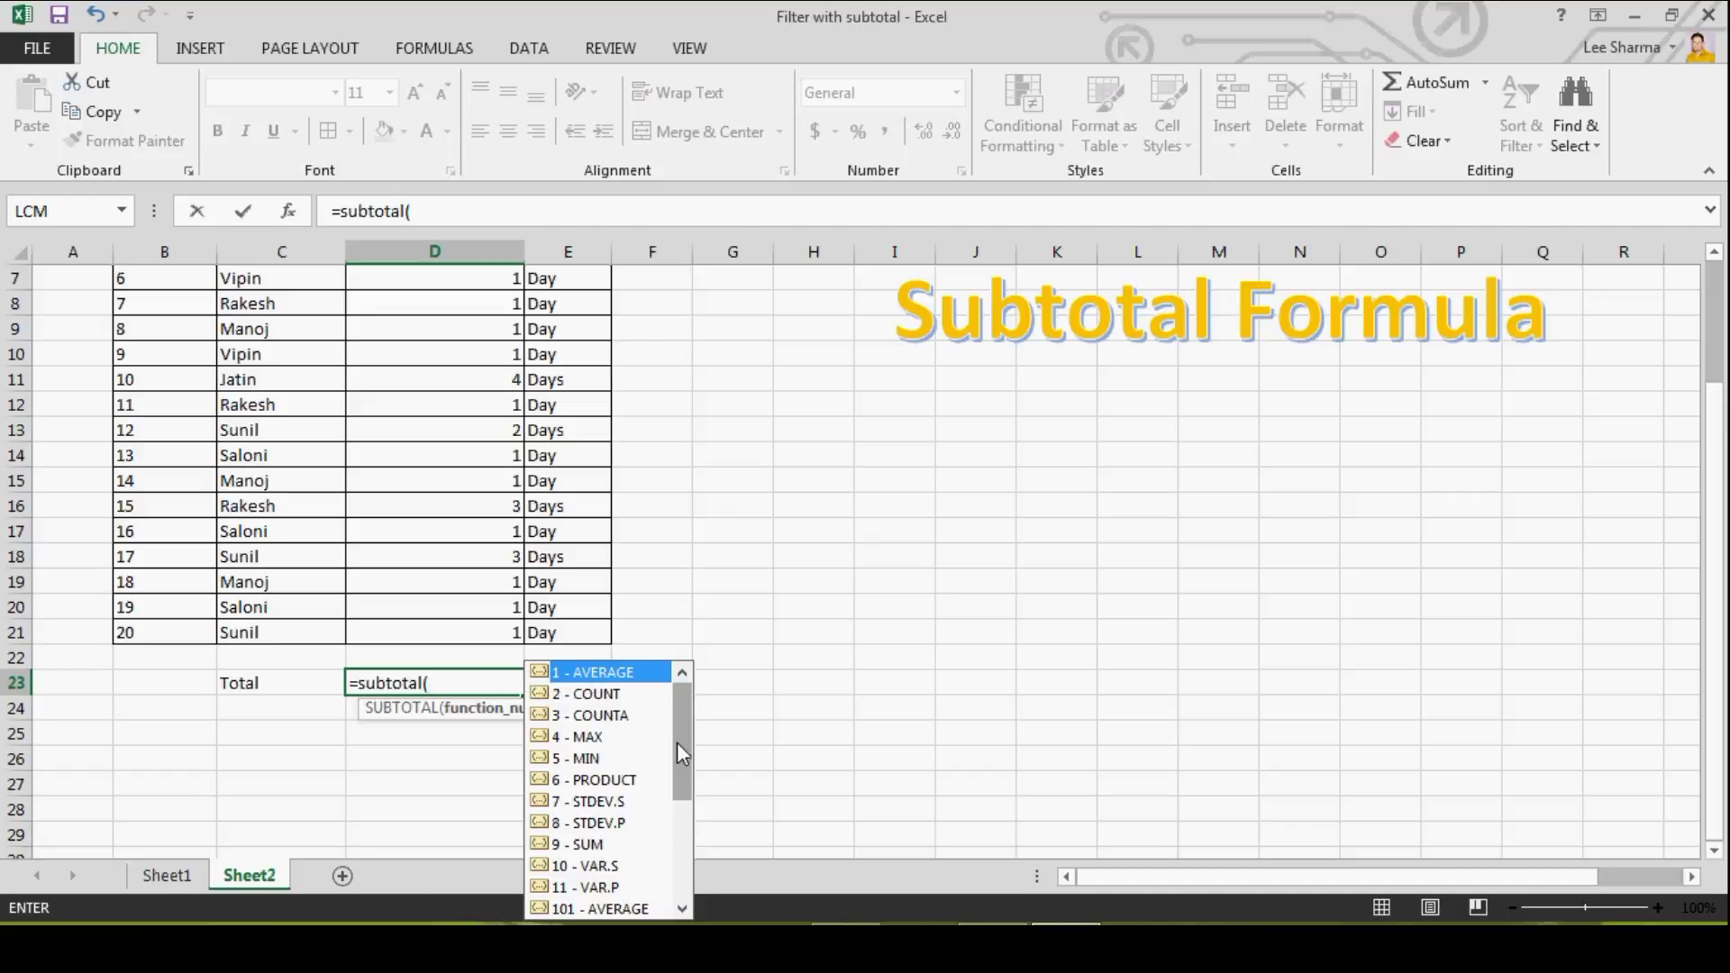
mouse_move(678, 743)
mouse_down()
mouse_move(672, 871)
mouse_move(674, 712)
mouse_up()
text(,)
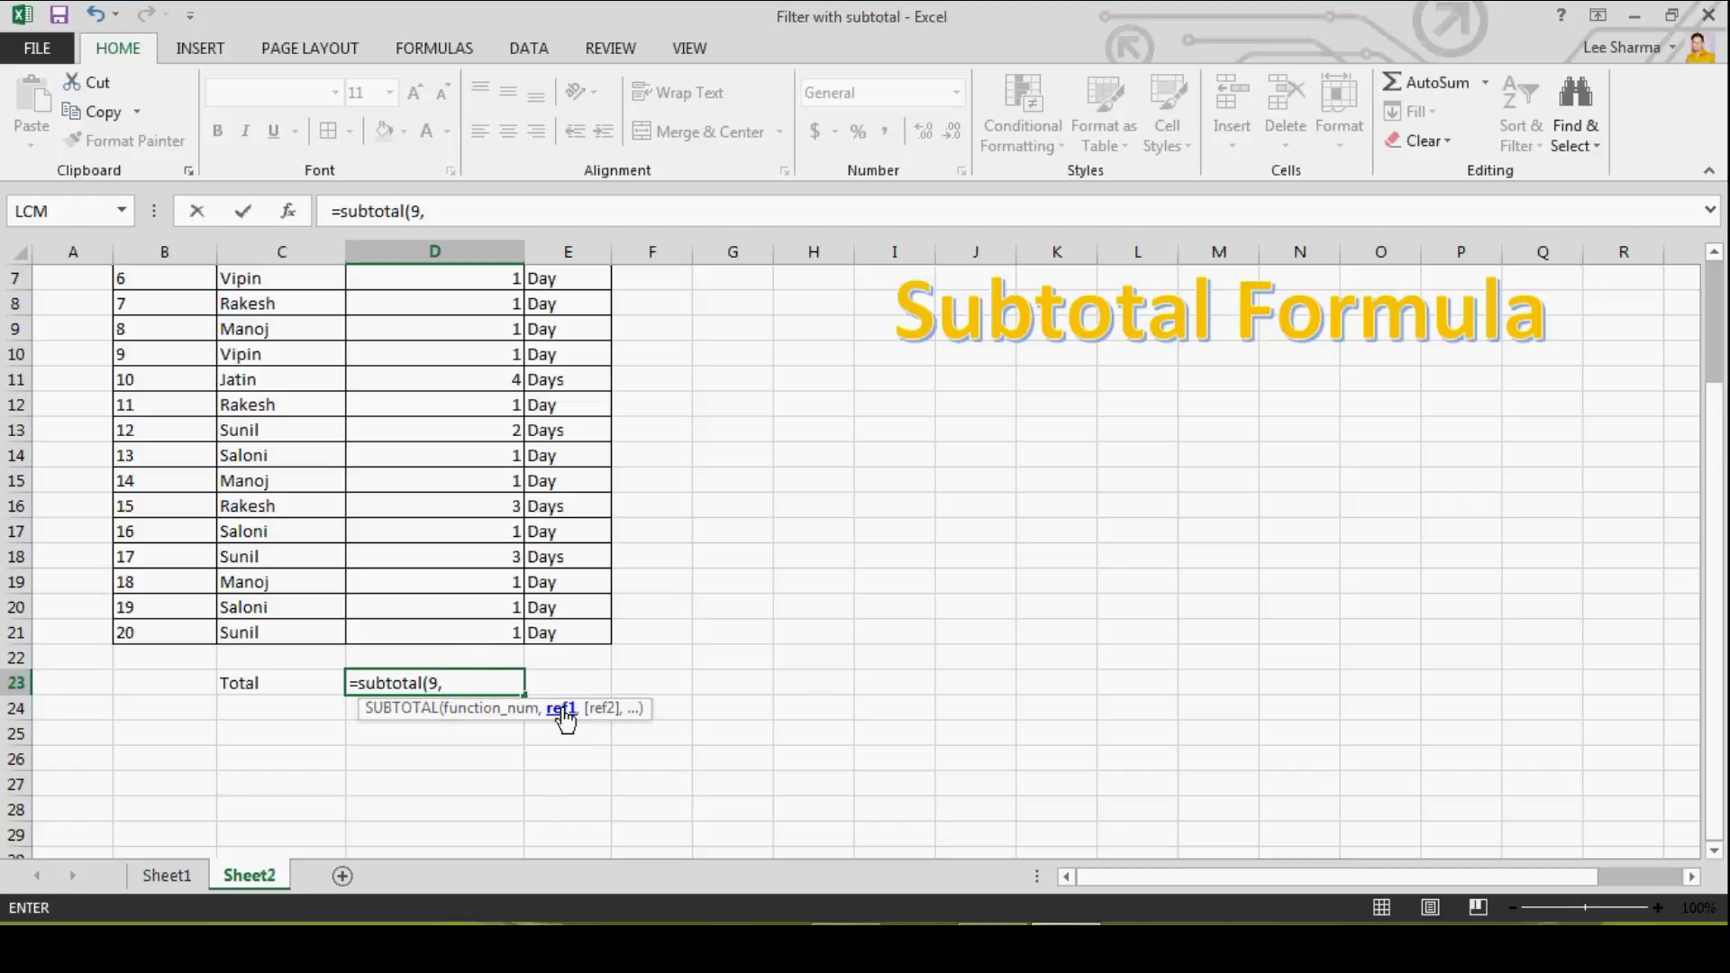
scroll(473, 612, up, 1)
scroll(481, 628, up, 1)
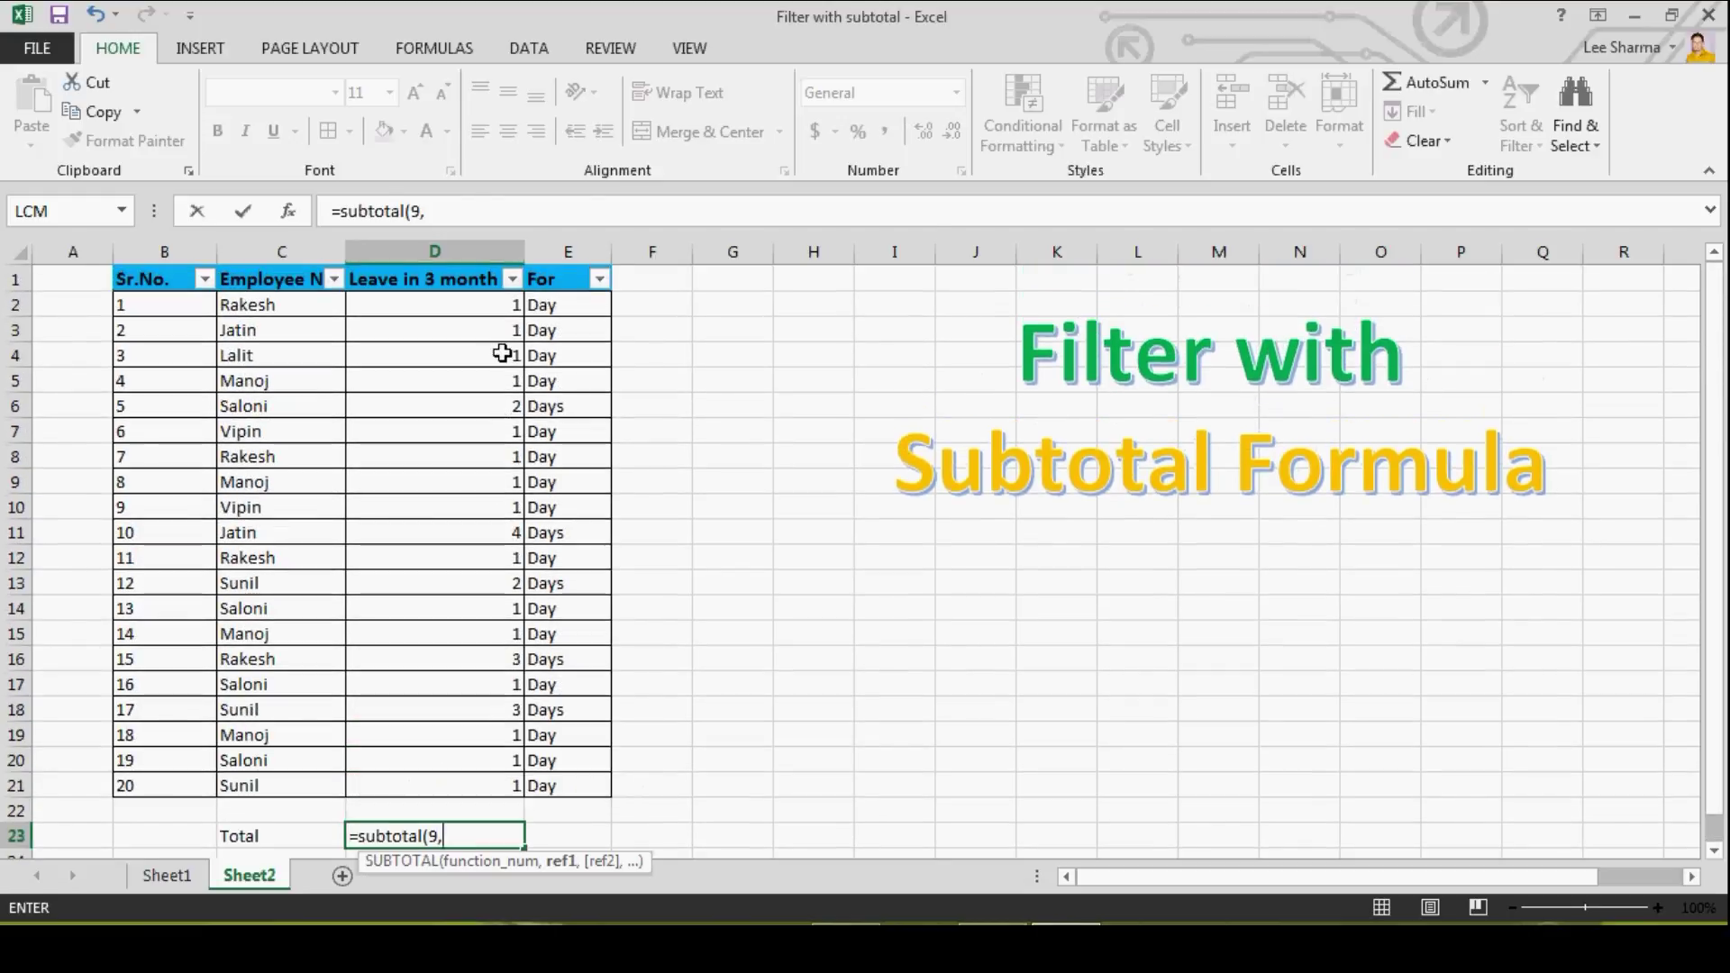
drag(505, 305, 498, 778)
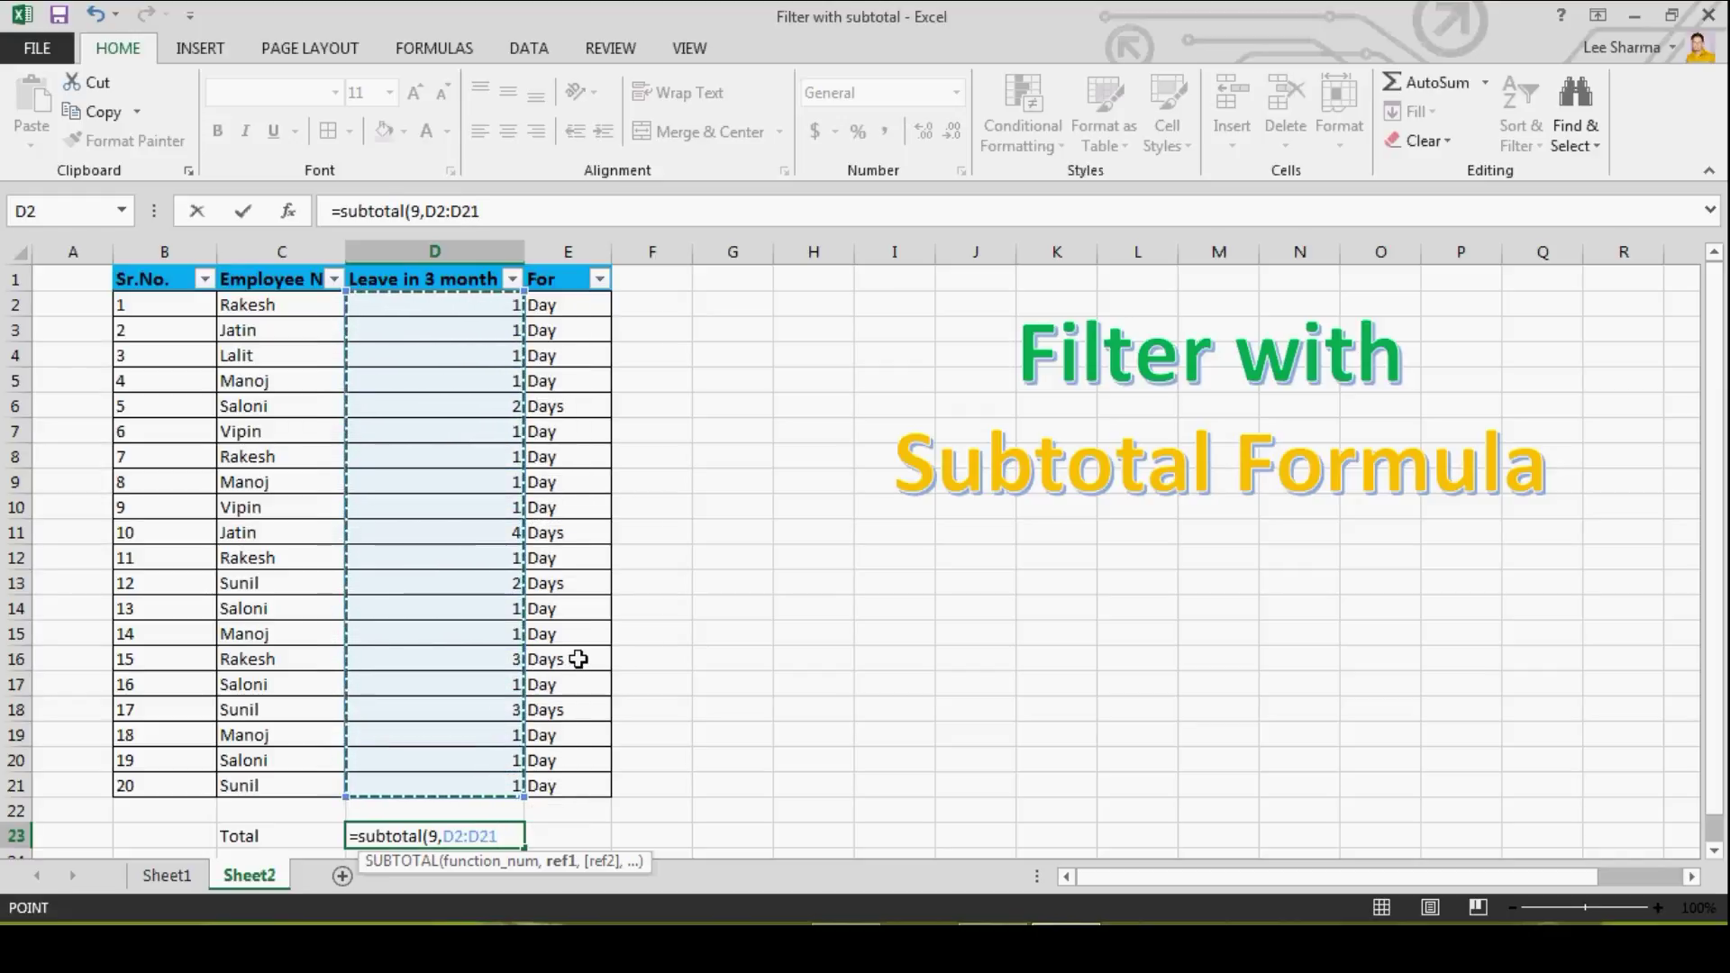
key(Return)
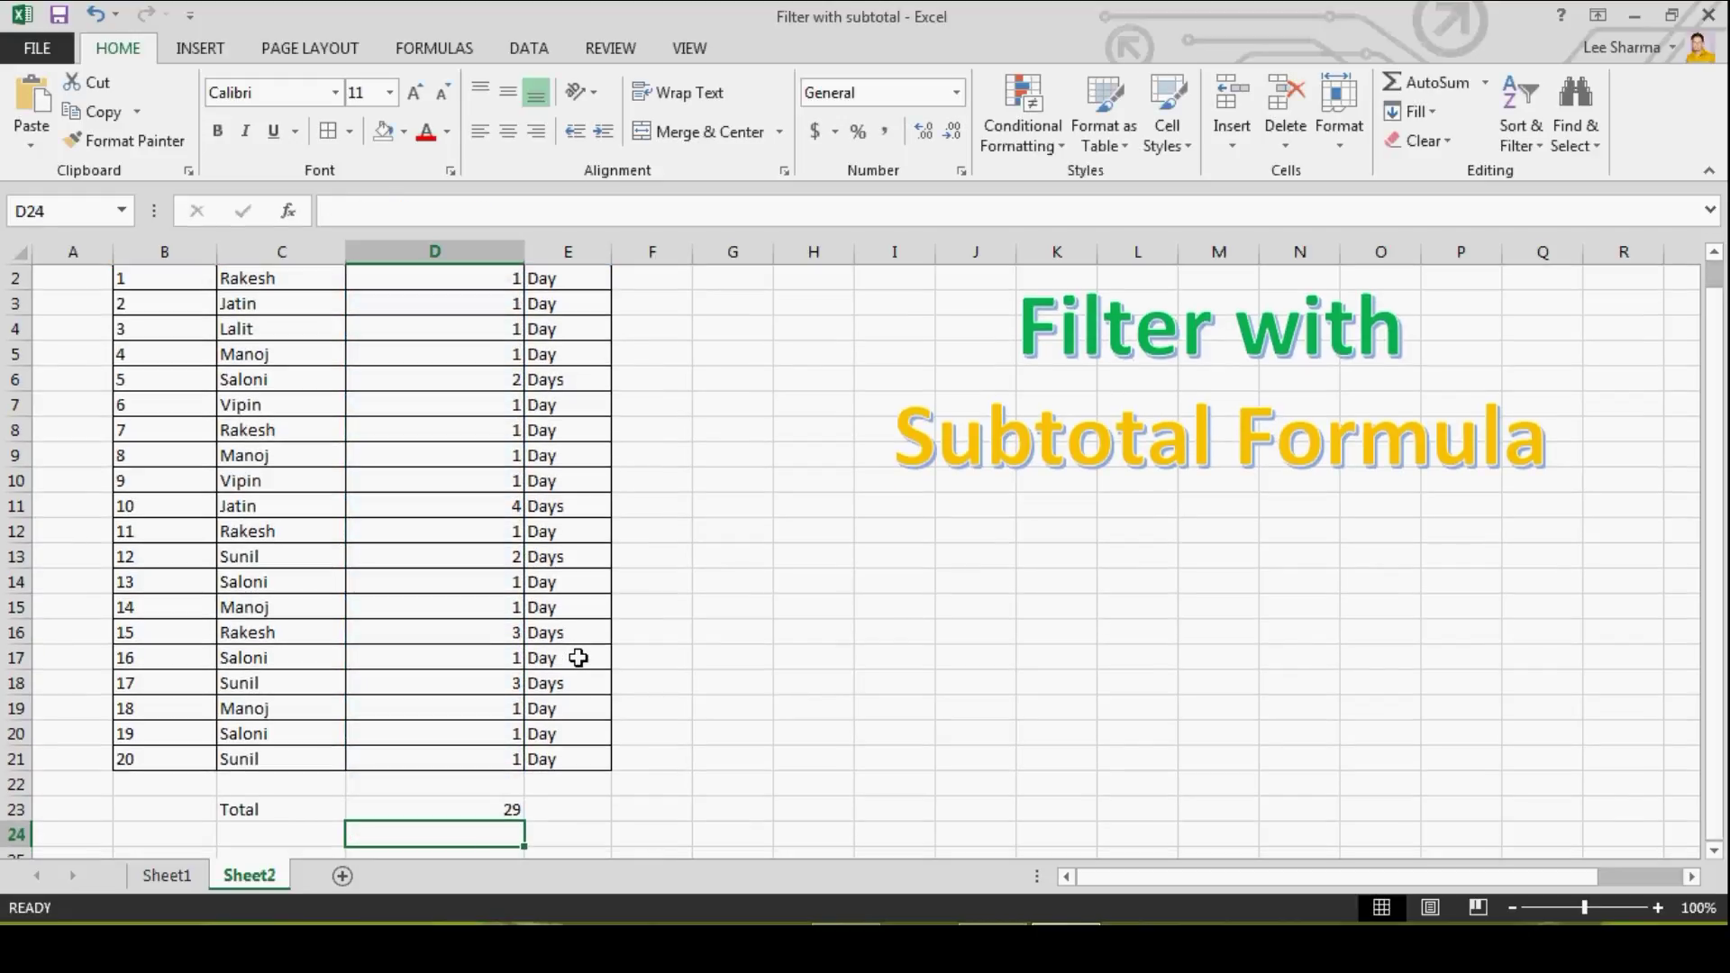
- Check the D23 SUBTOTAL formula, then filter Employee Name to show only Rakesh's rows
click(495, 810)
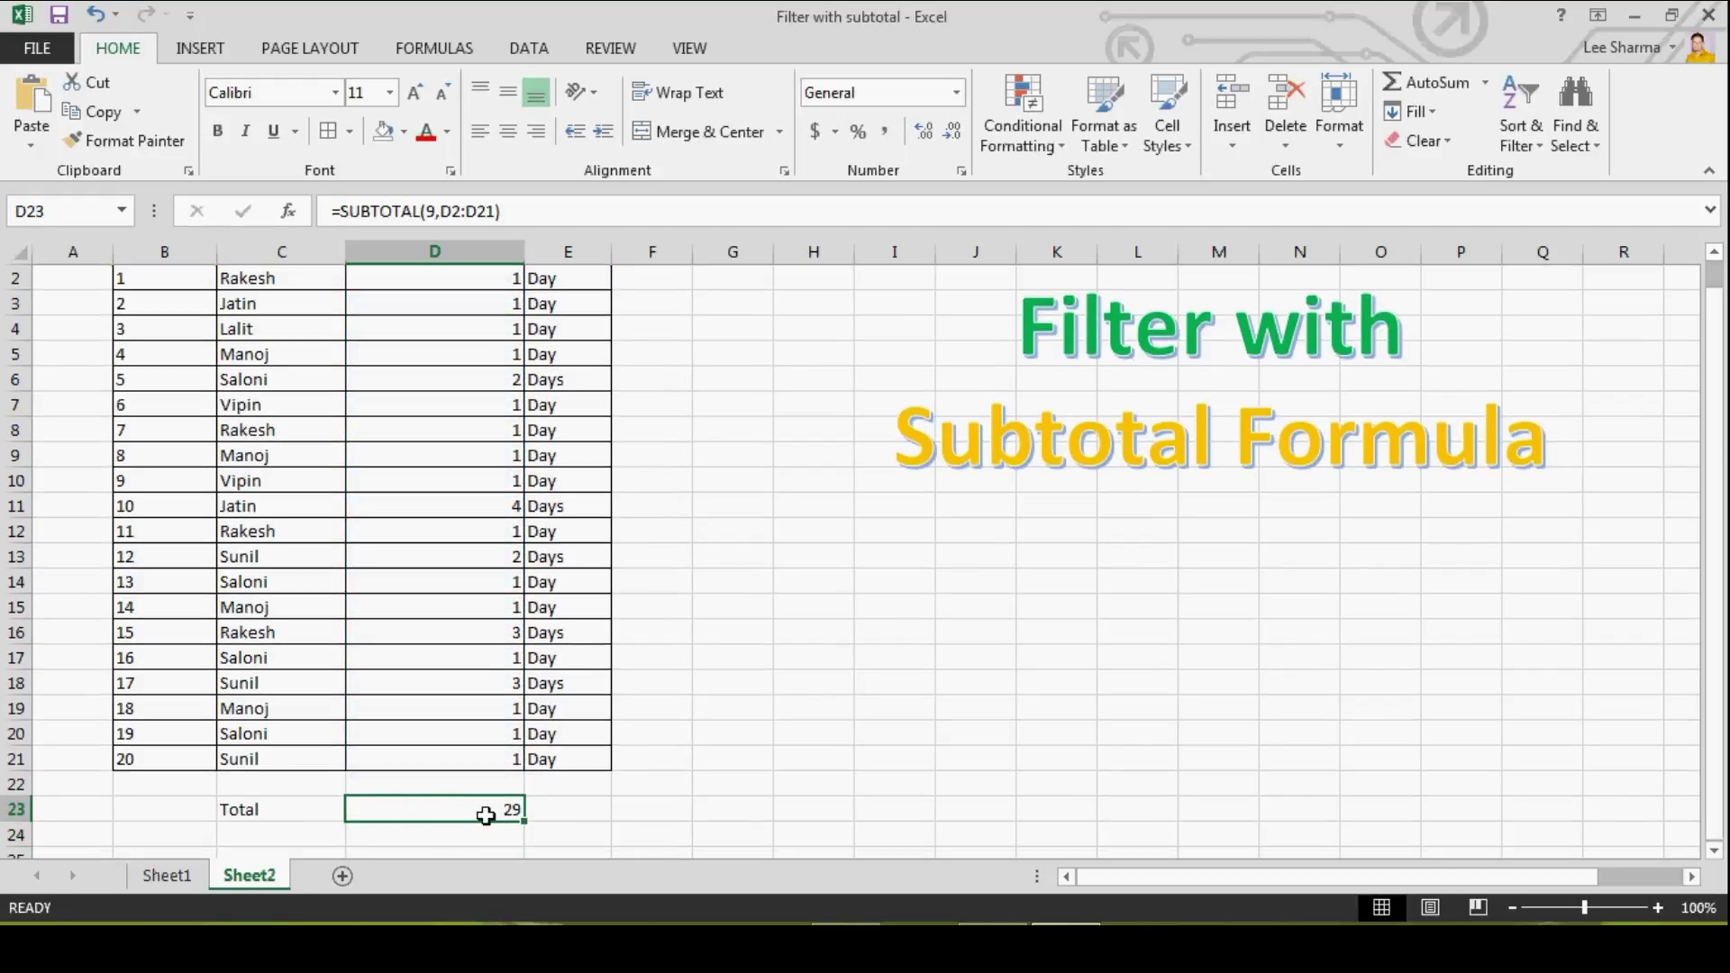
scroll(482, 457, up, 1)
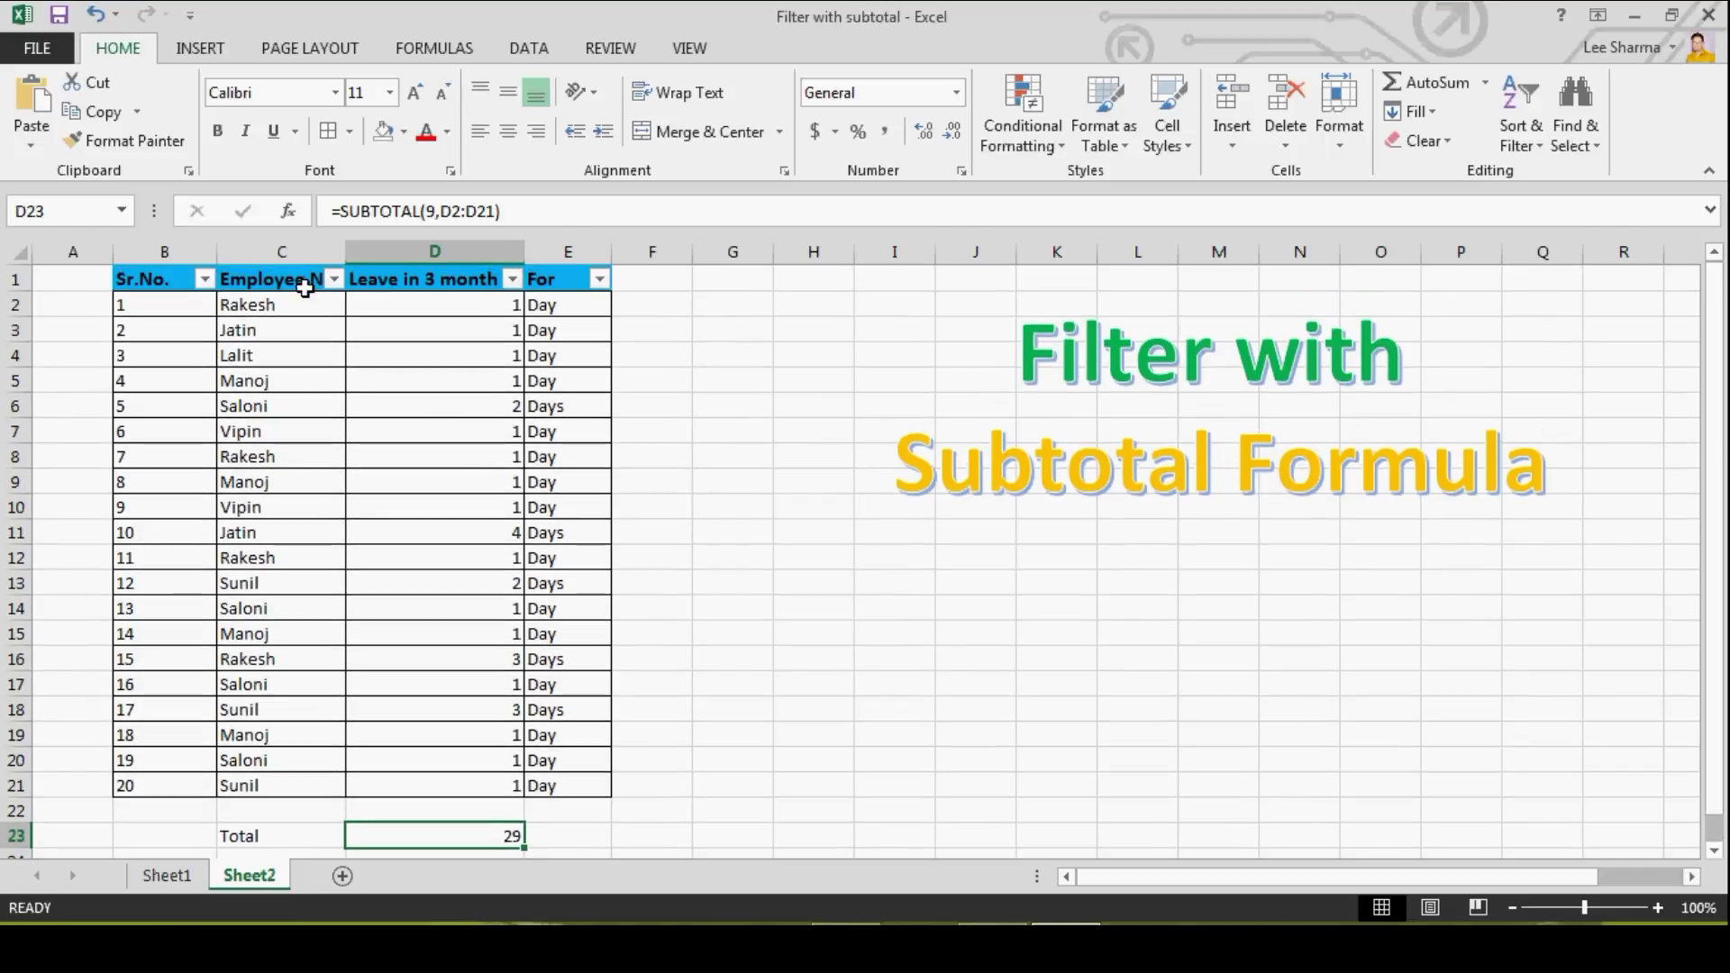
click(334, 279)
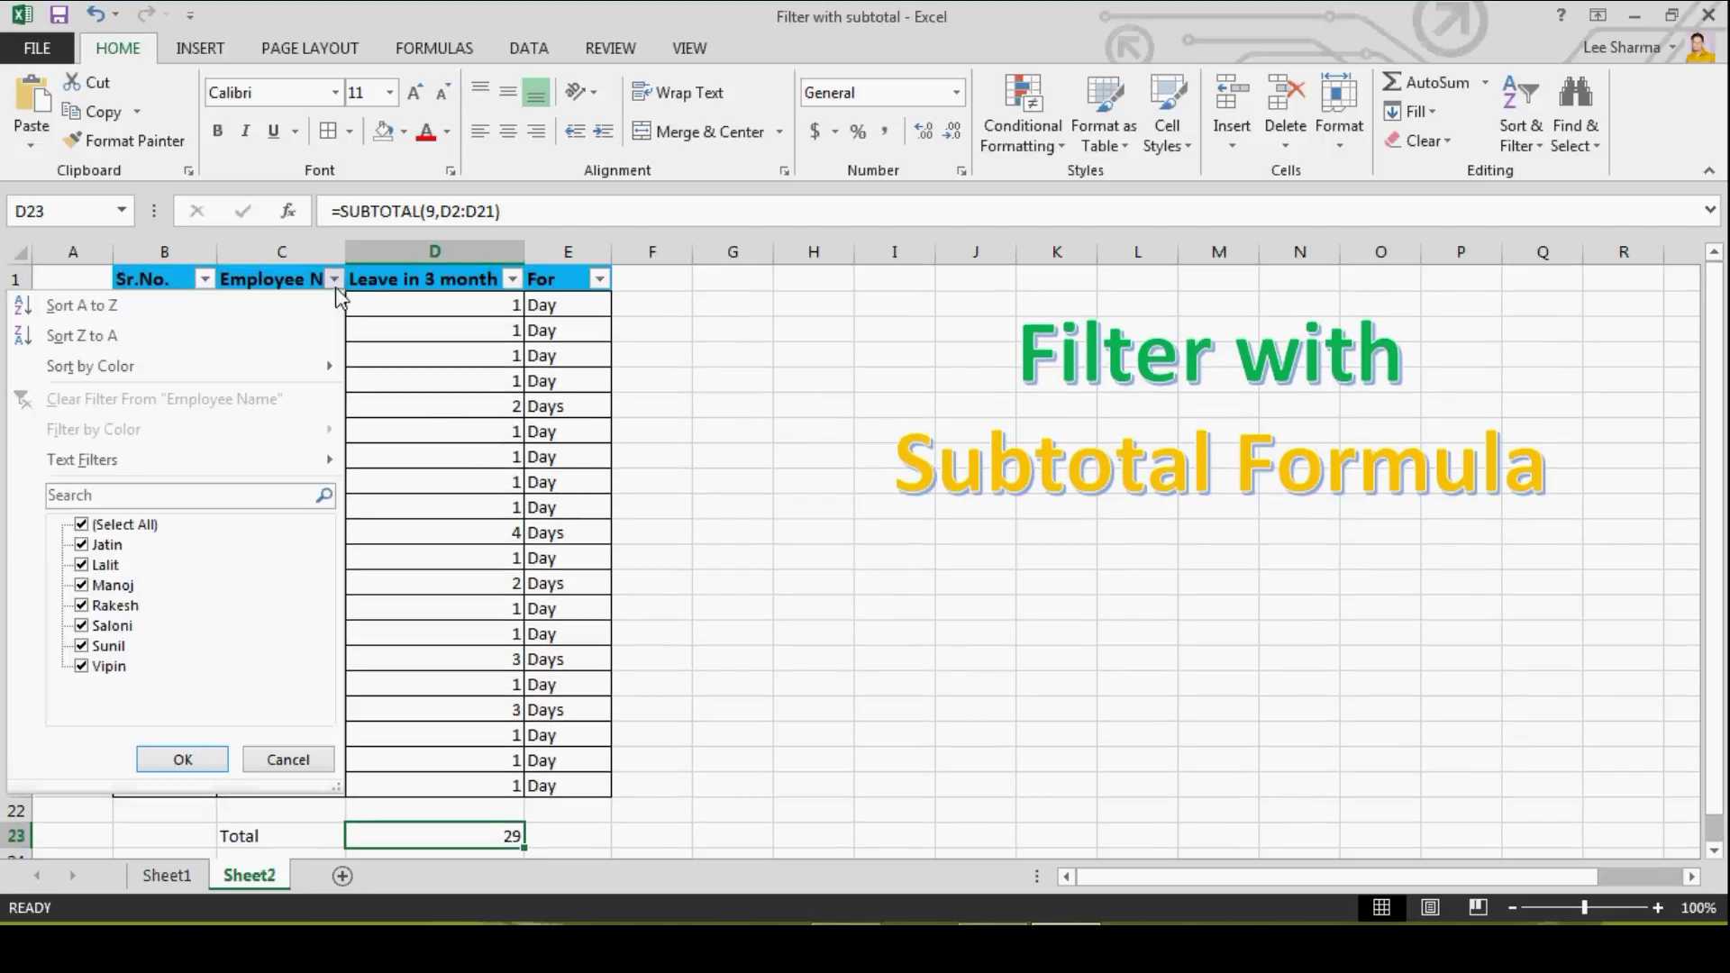
click(83, 524)
click(101, 606)
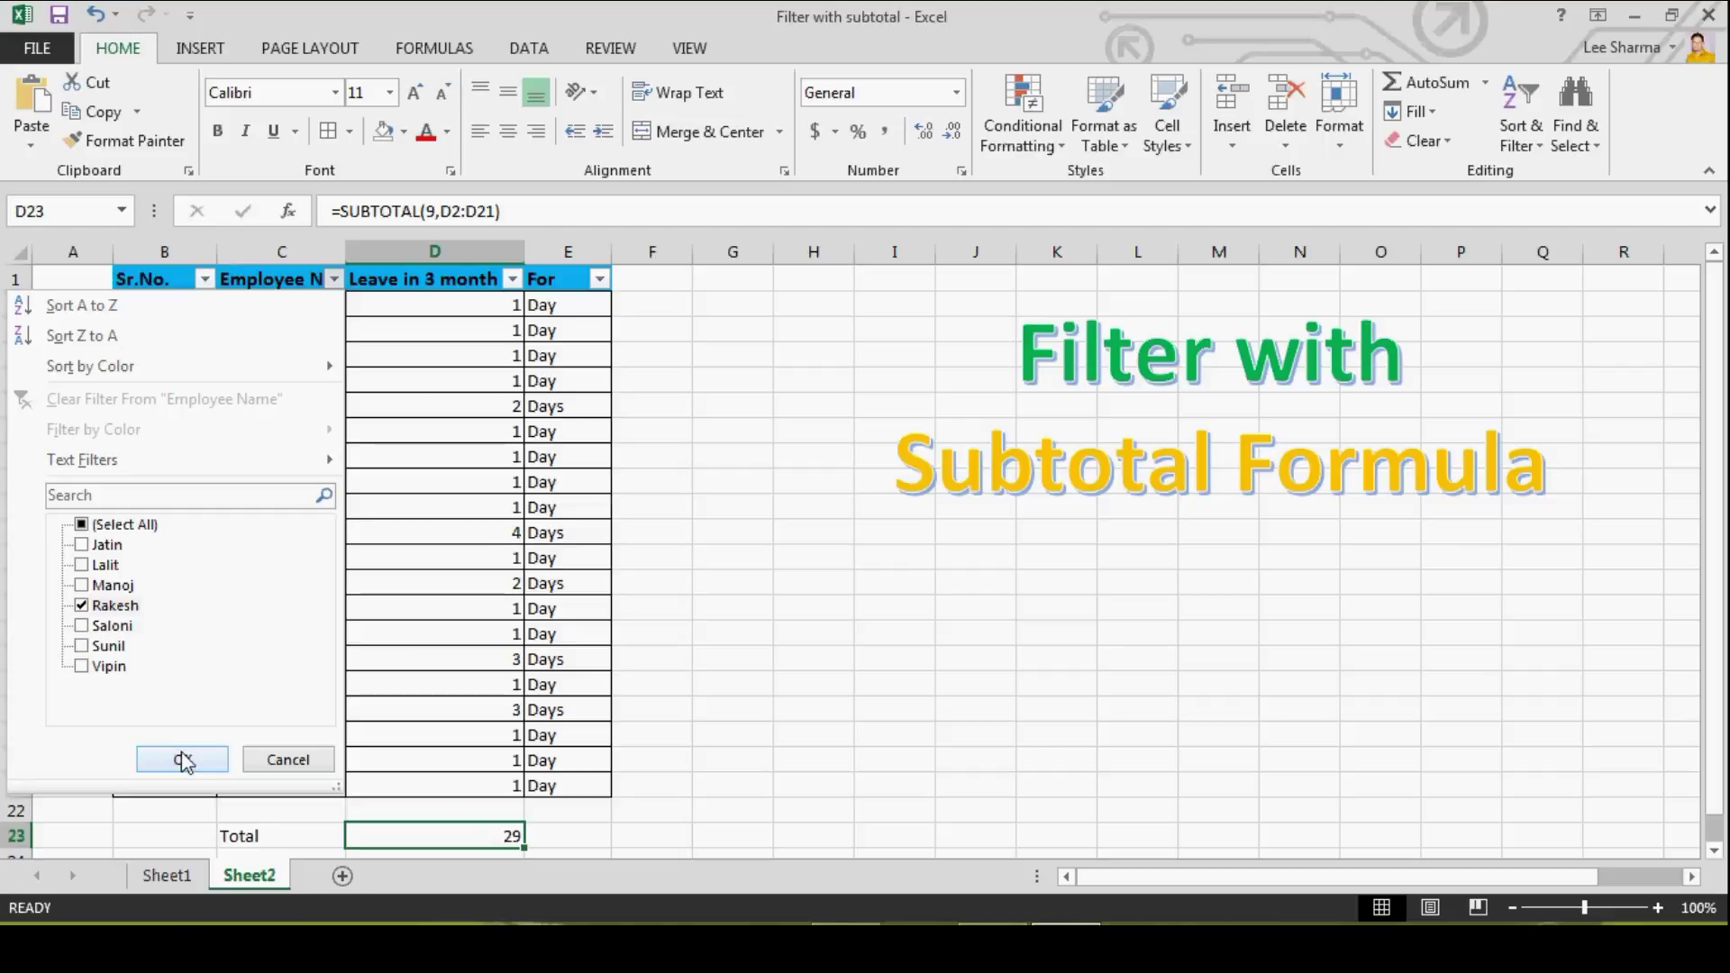
click(183, 760)
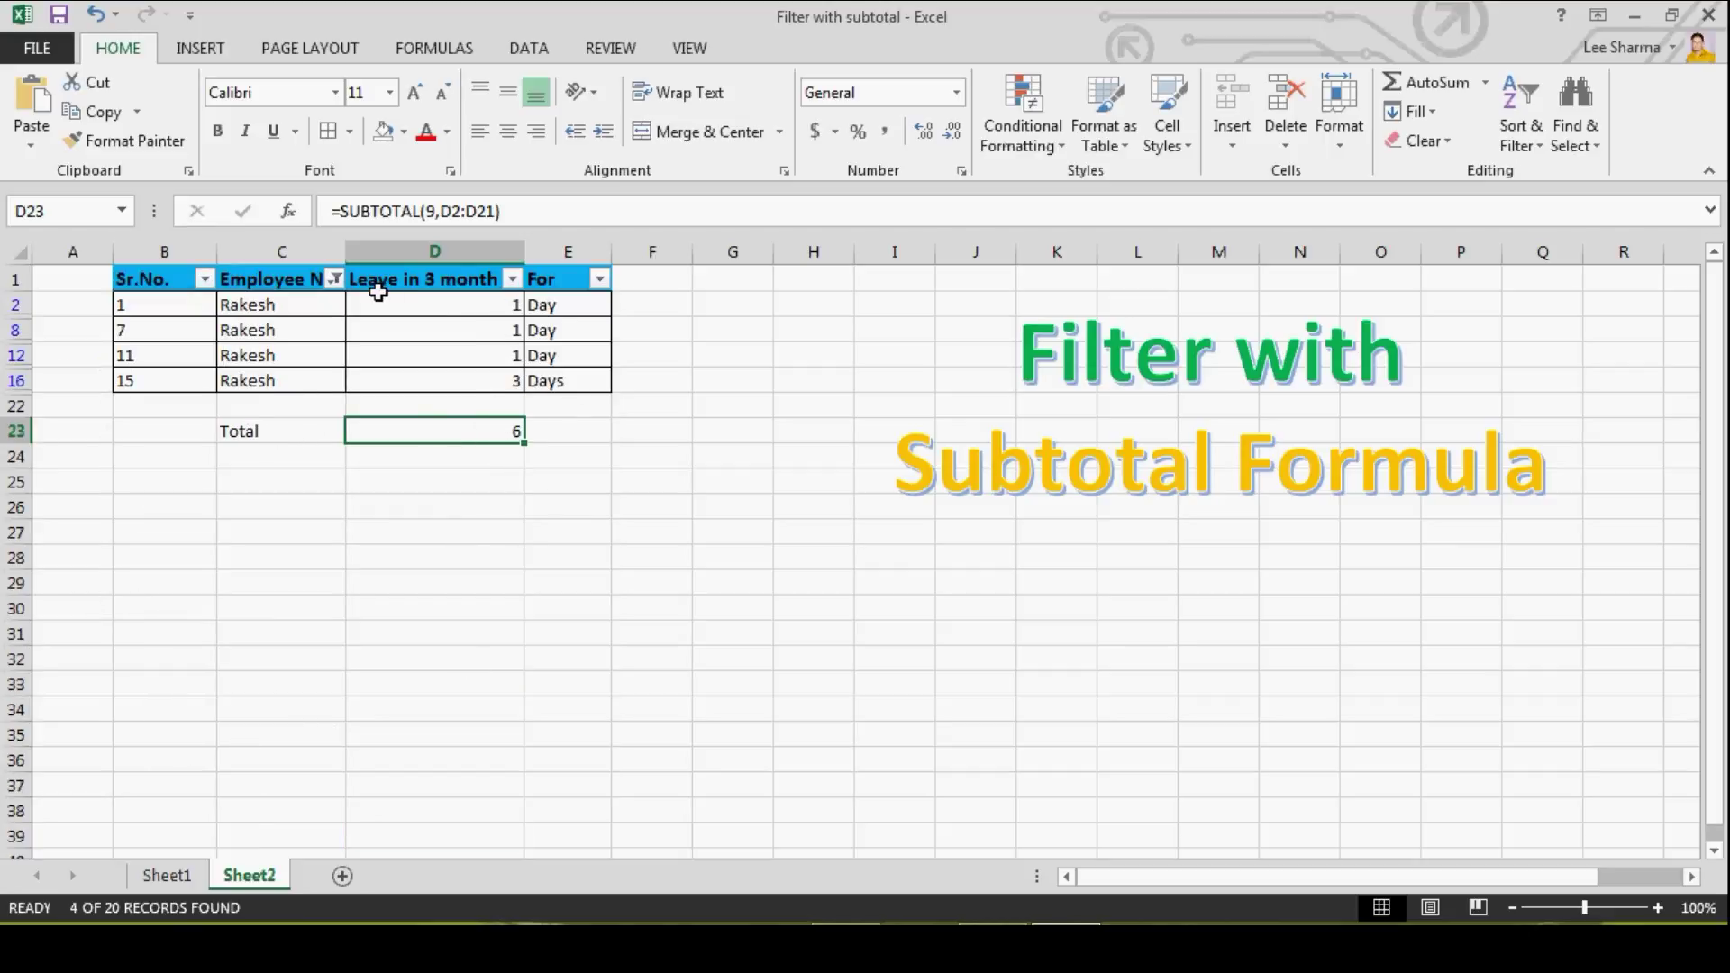
- Add Saloni to the Employee Name filter and select the visible Sr.No. values
click(334, 279)
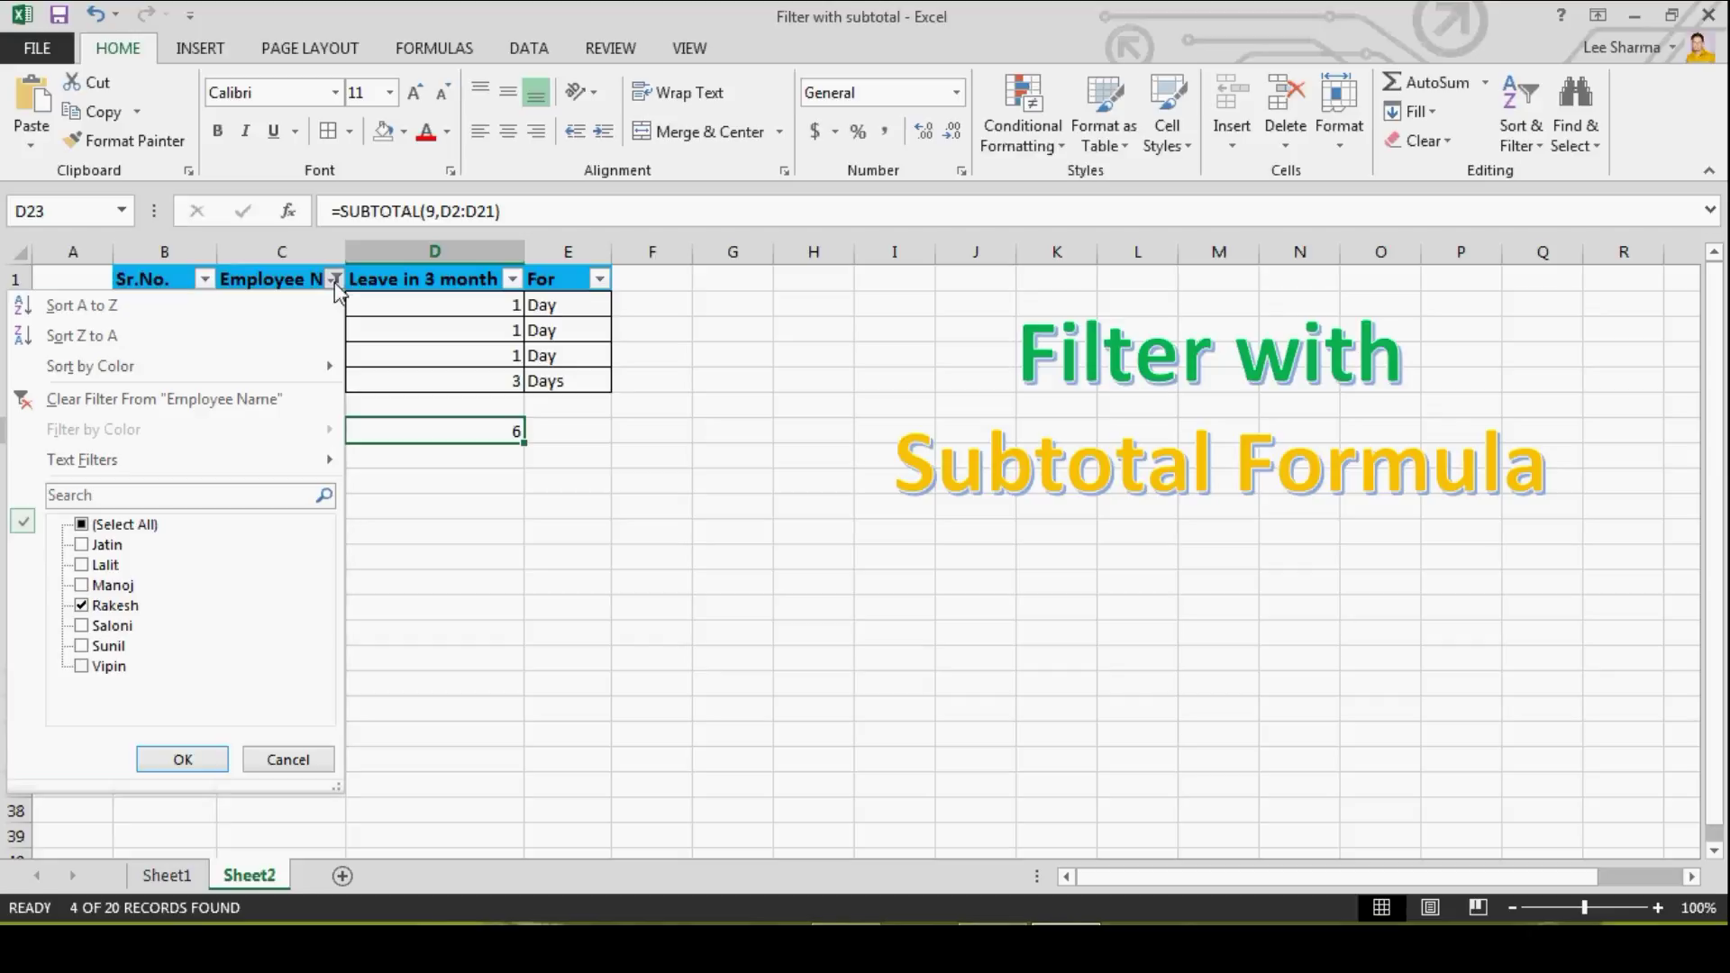
click(82, 626)
click(171, 759)
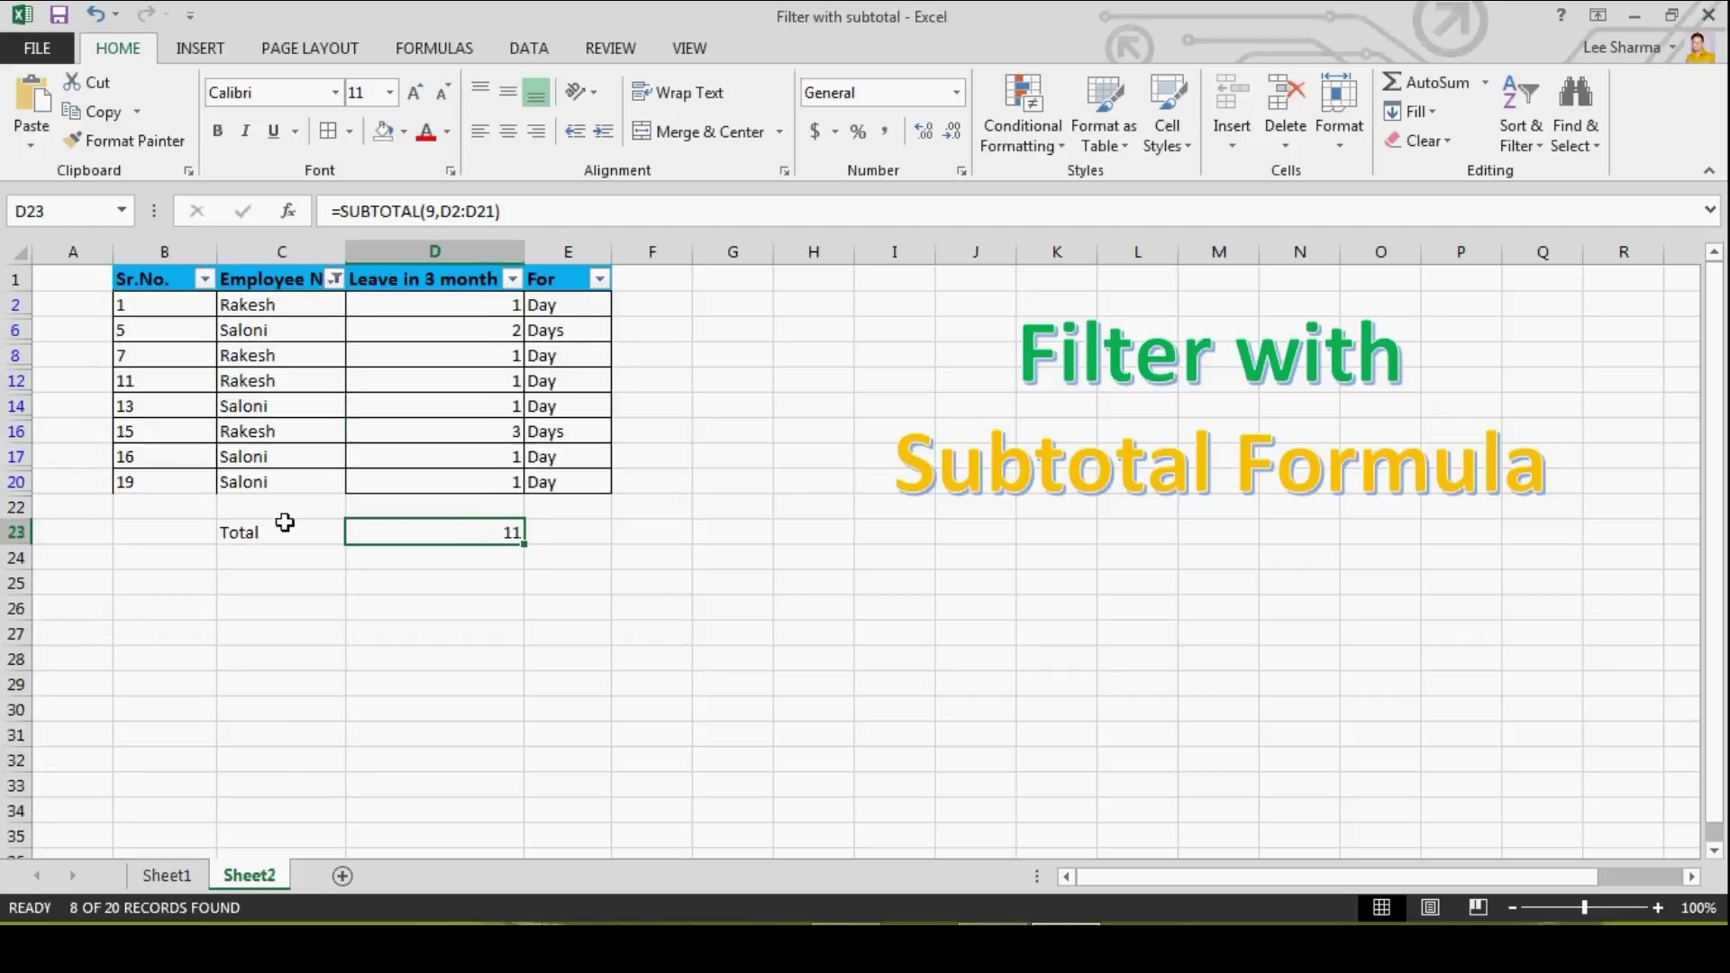
drag(156, 302, 139, 482)
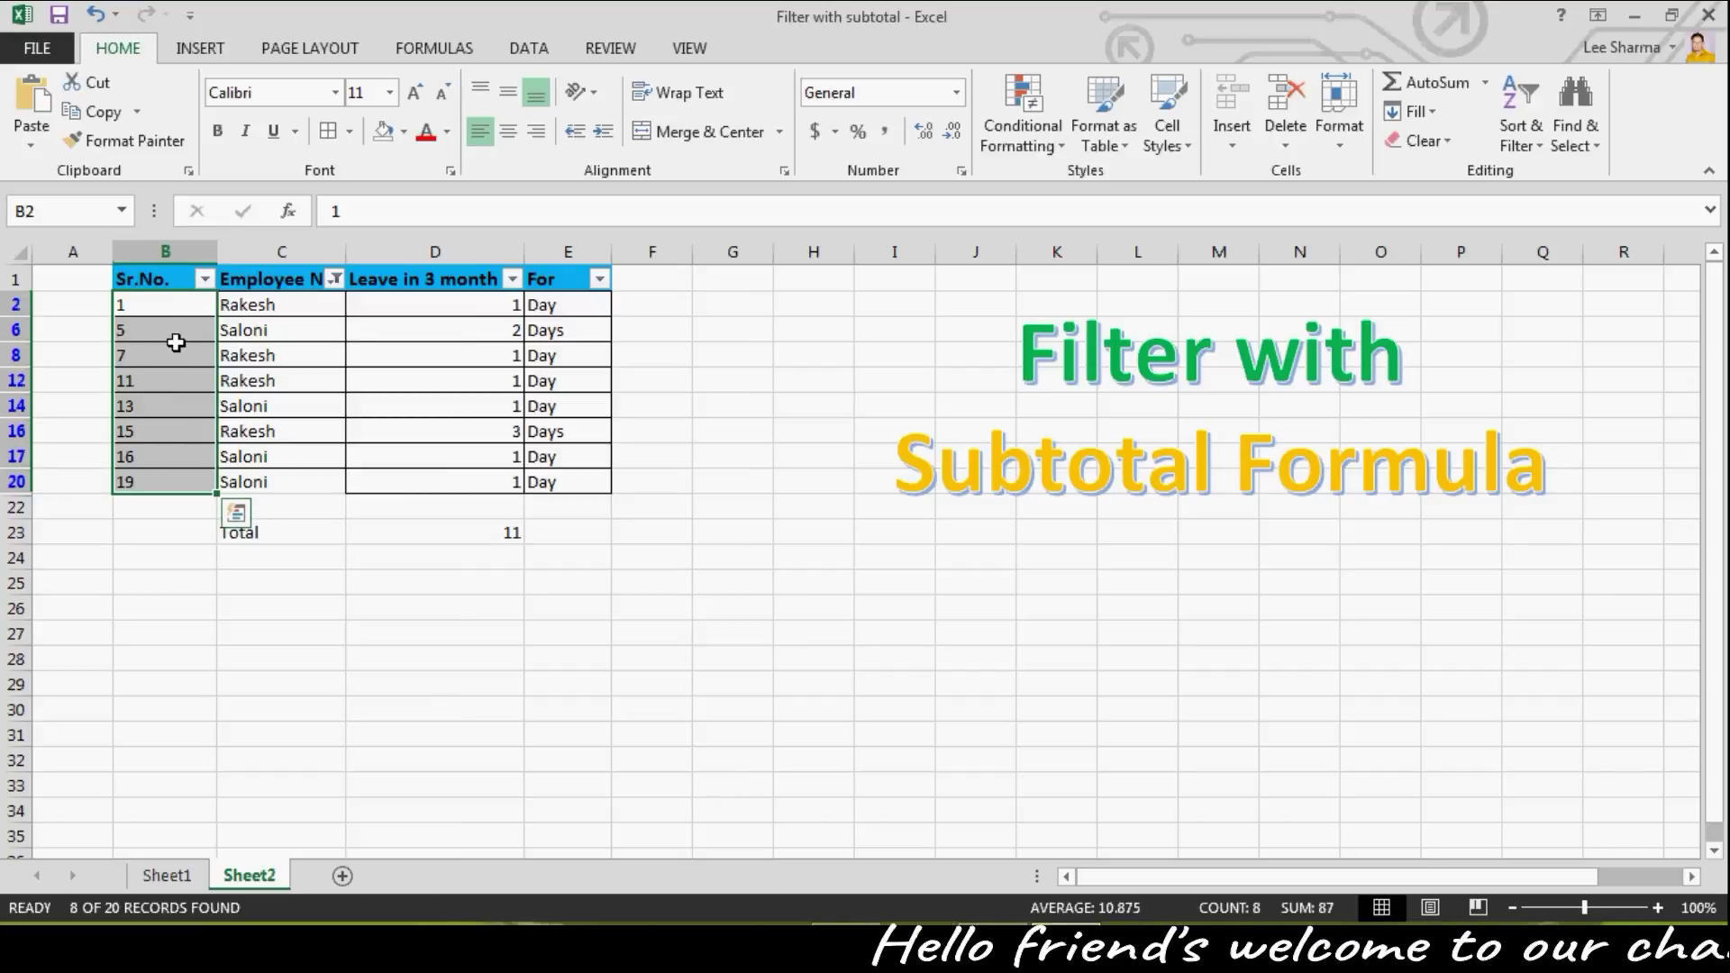
- Restore all employee names in the filter so every row shows, then select cell B2
click(335, 278)
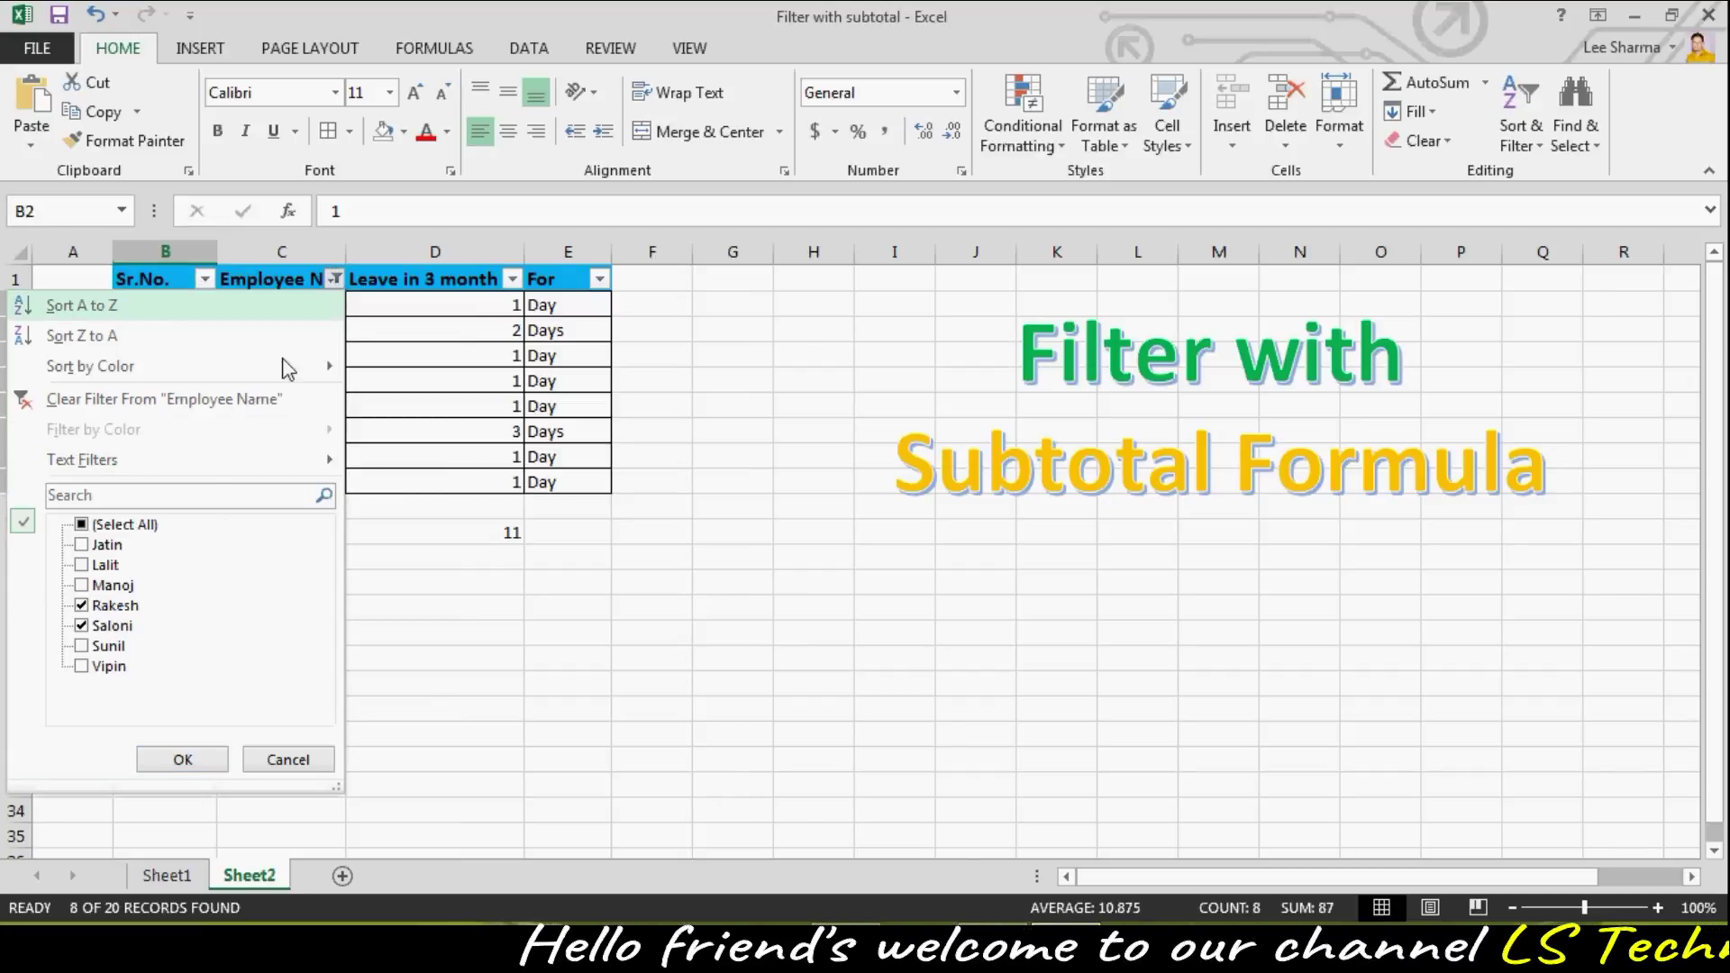
click(82, 524)
click(181, 760)
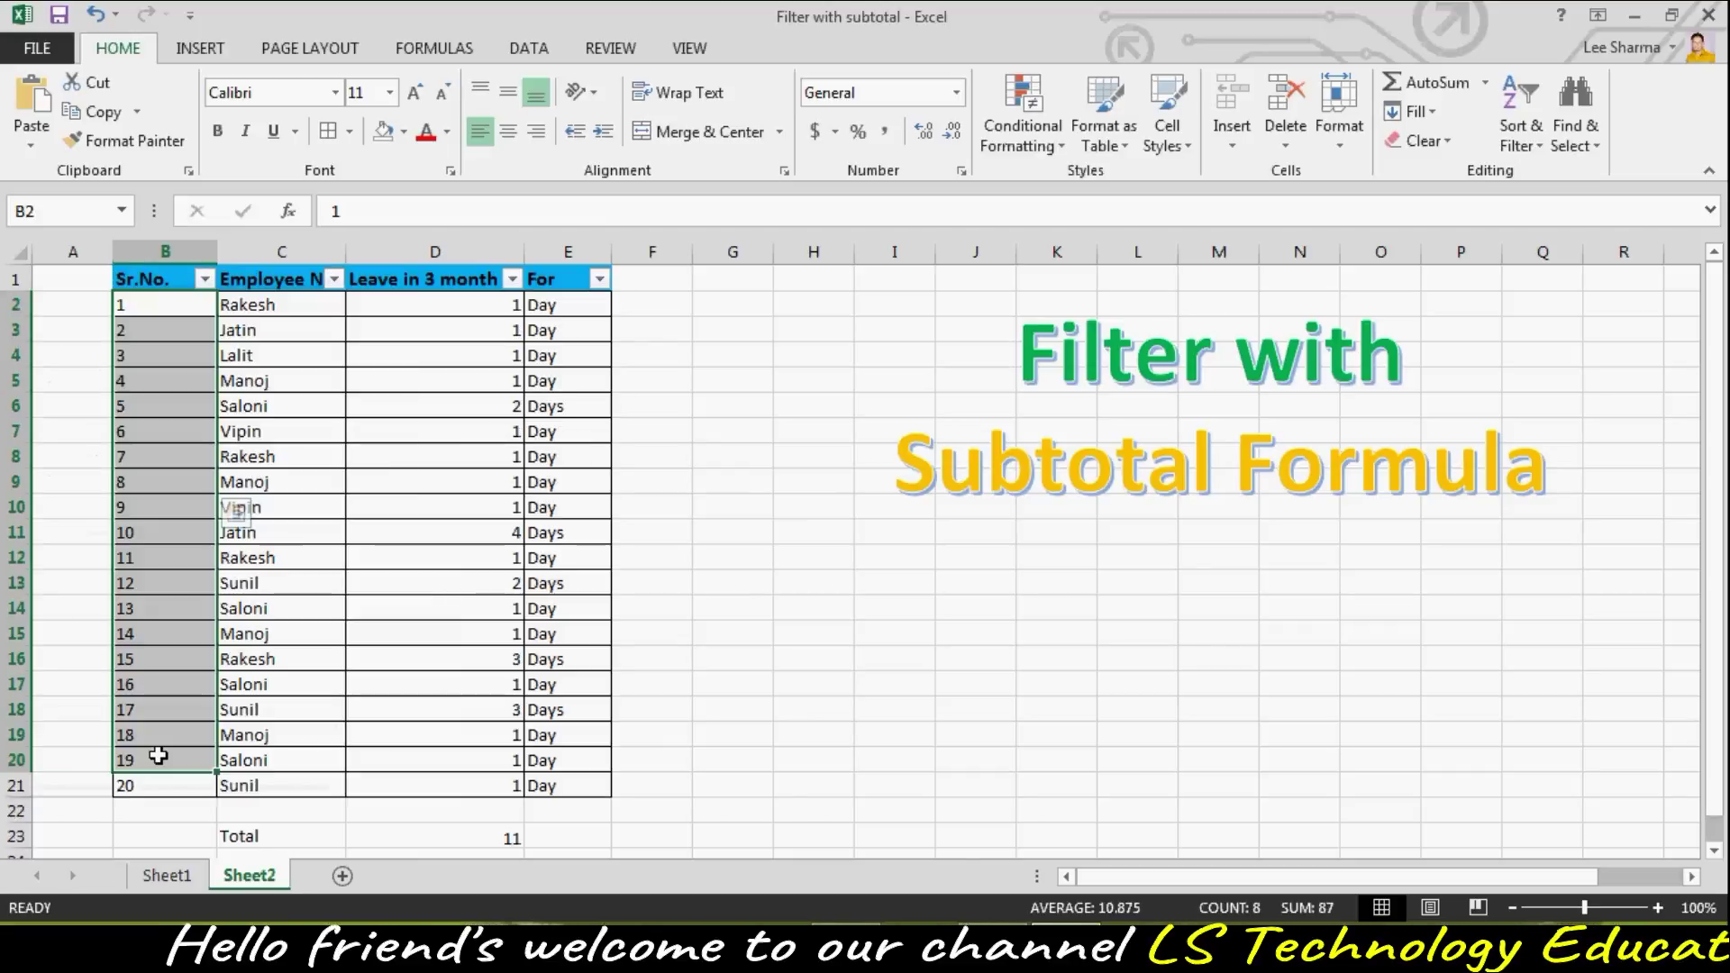
click(768, 623)
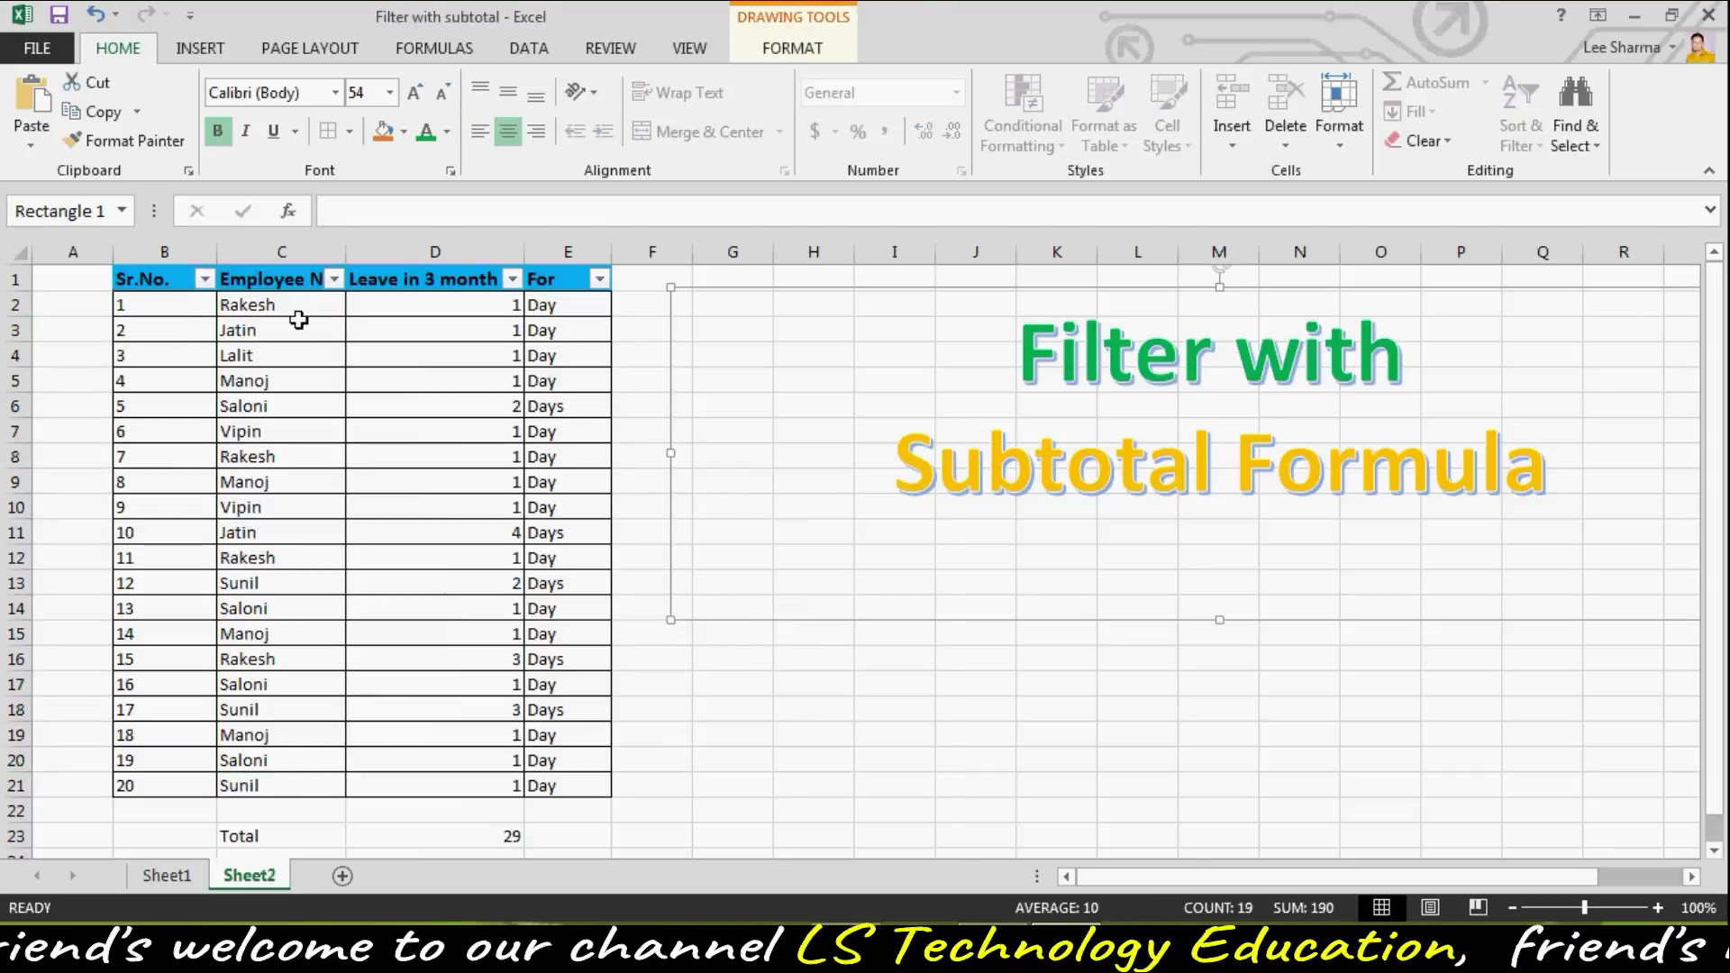
click(141, 300)
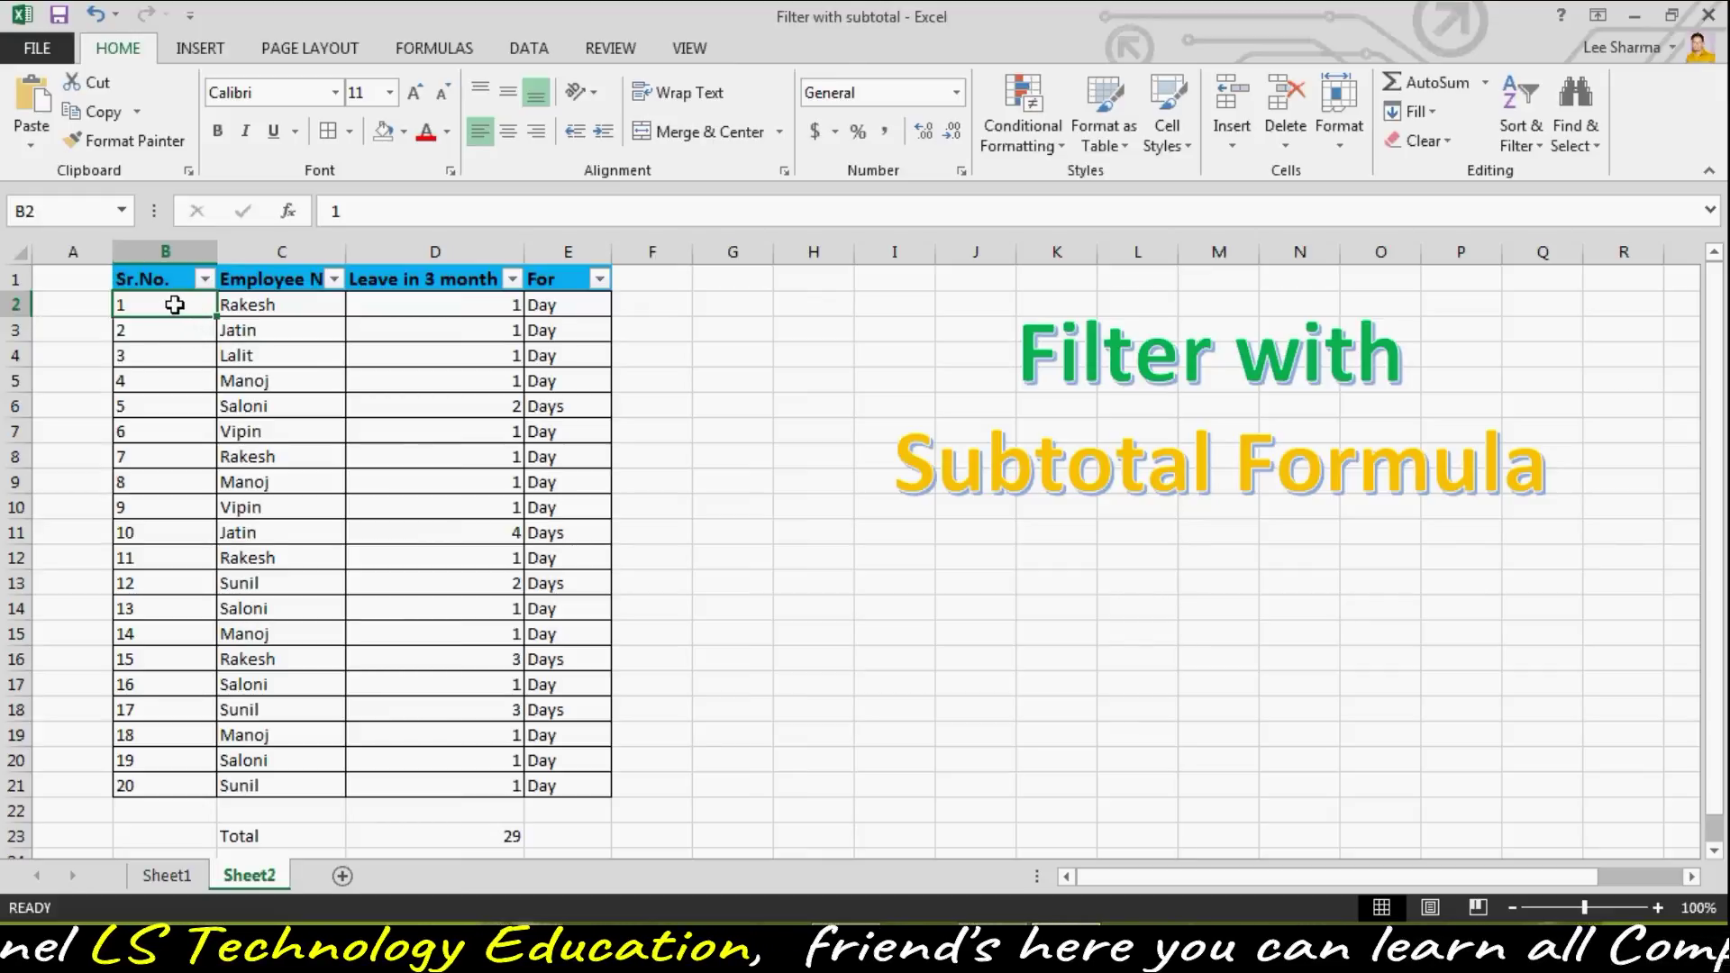
- Enter =SUBTOTAL(3,$C$2:C2) in B2, making the first C2 absolute with F4
text(=)
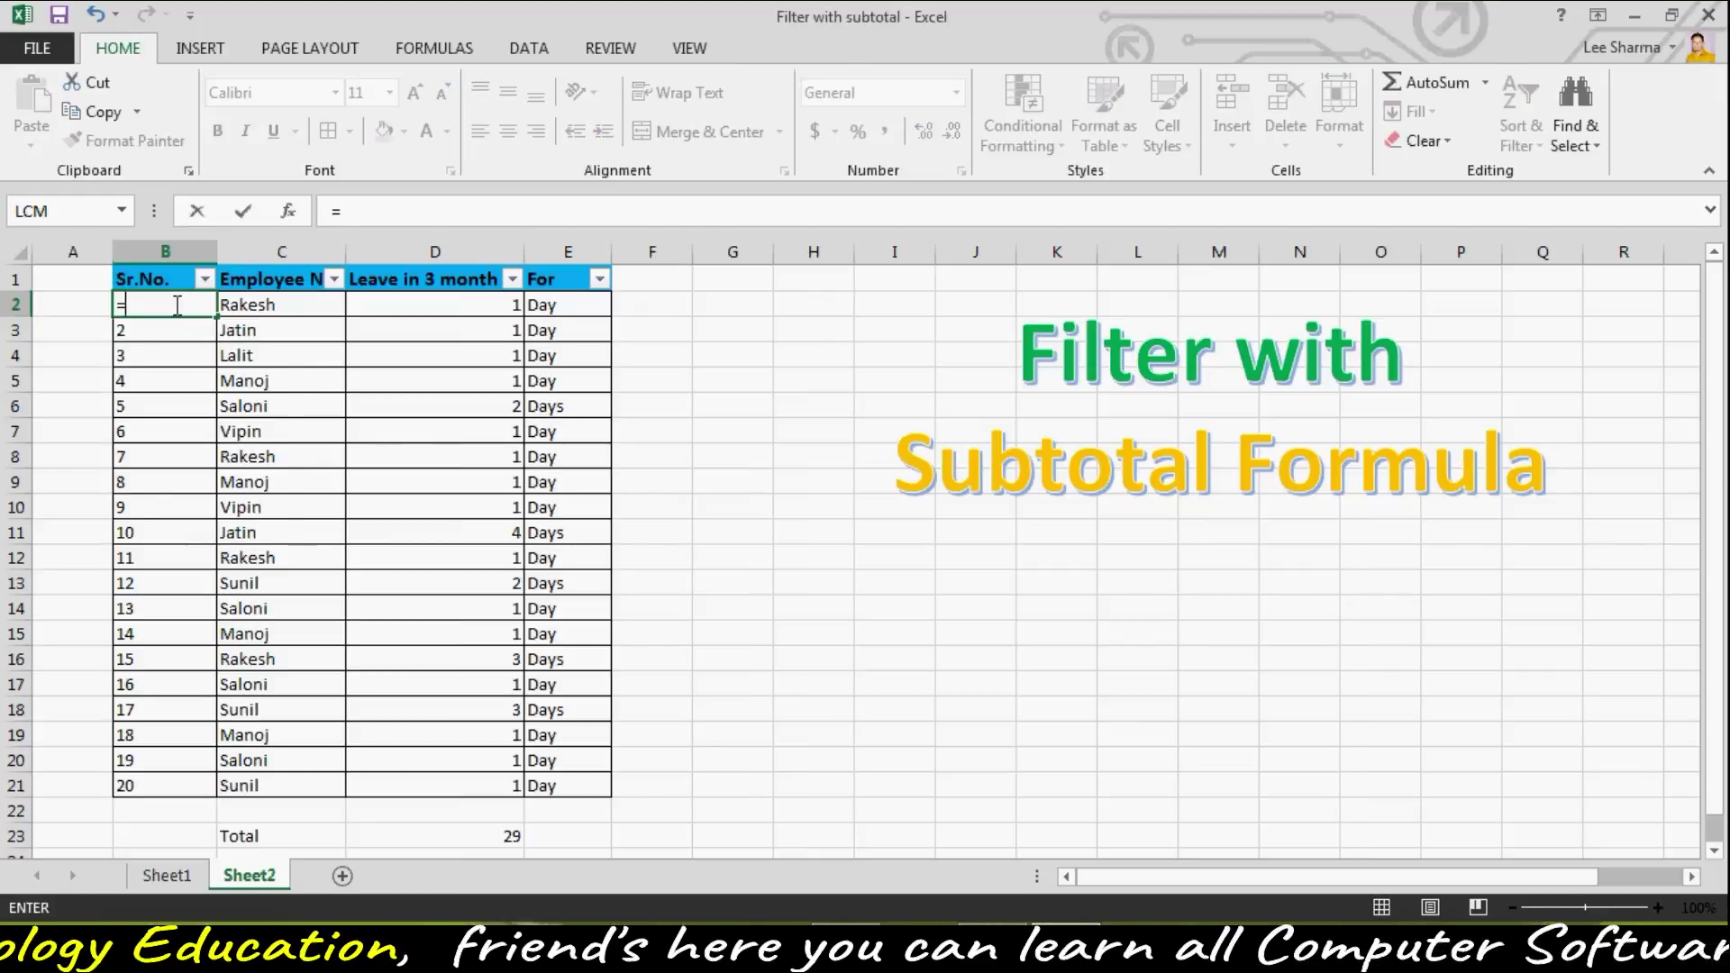
text(subtotal)
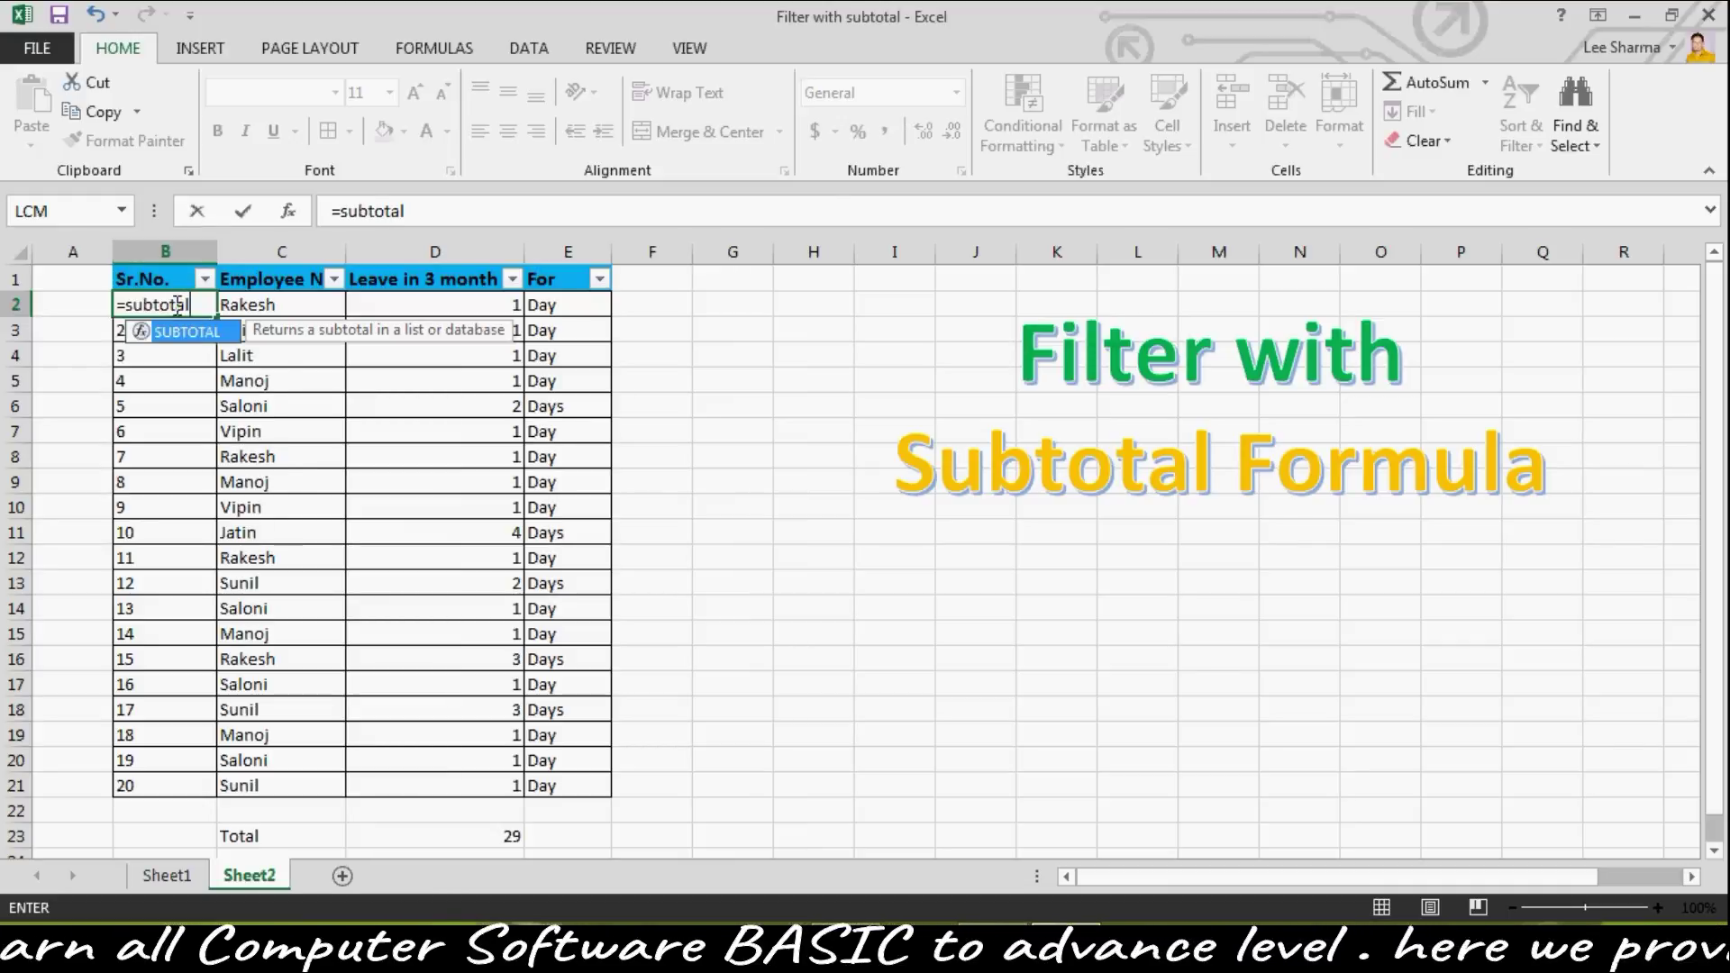
text((3)
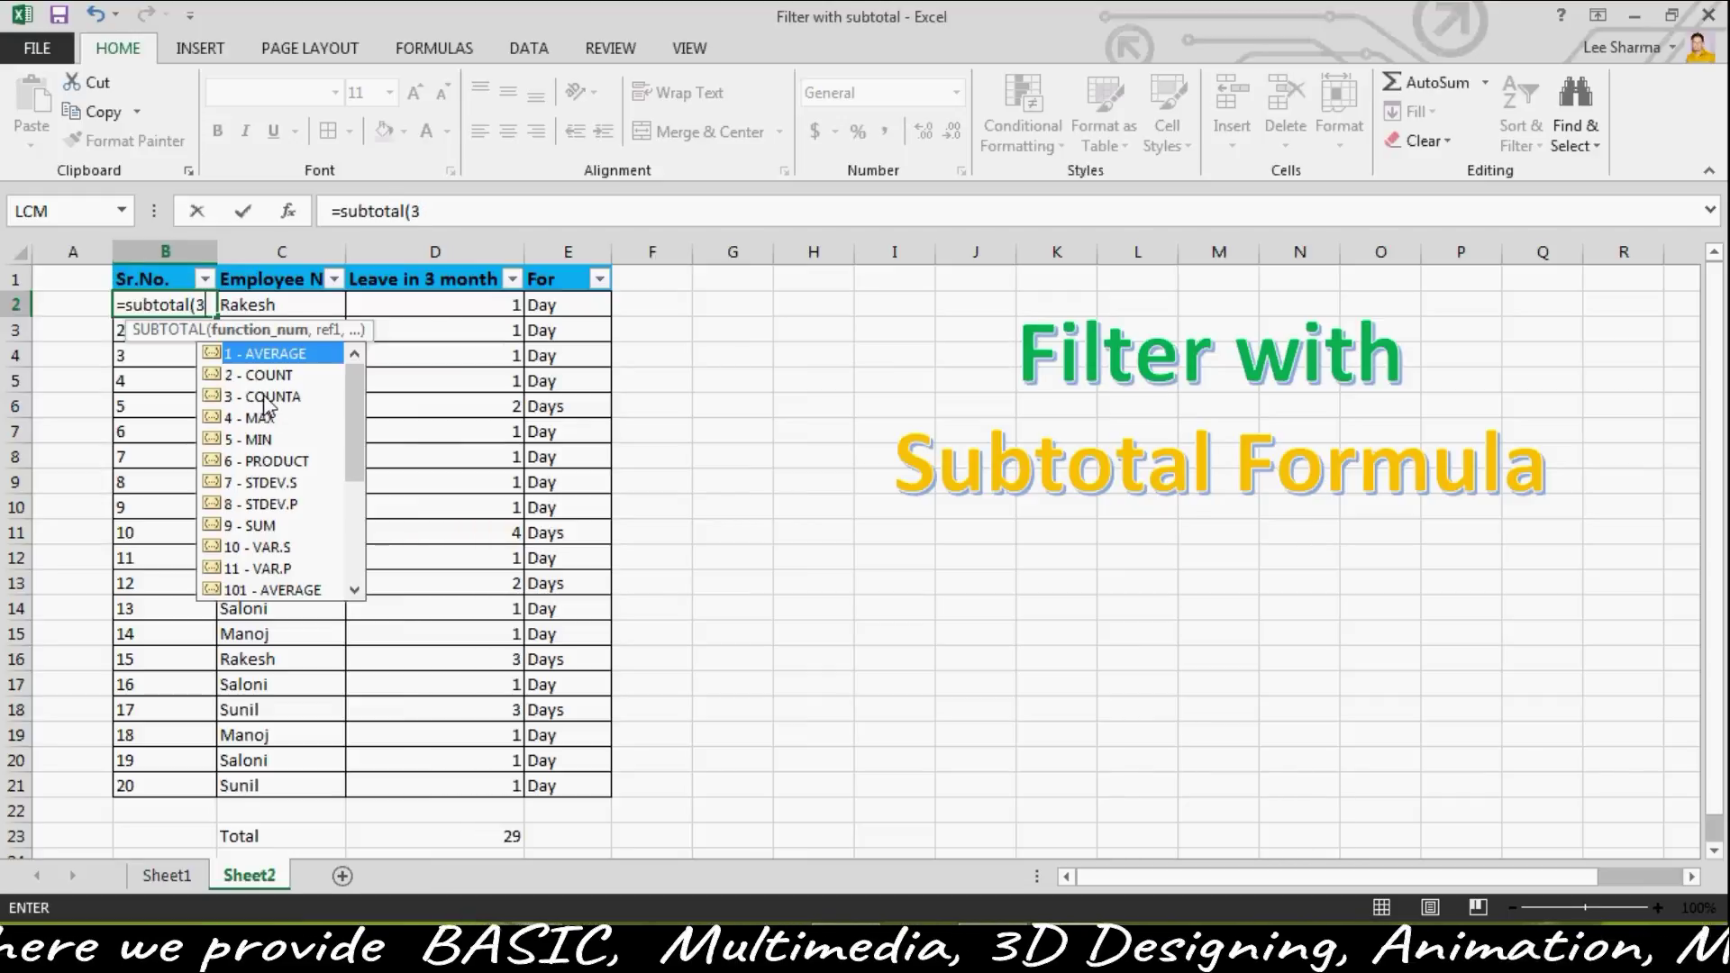
text(,)
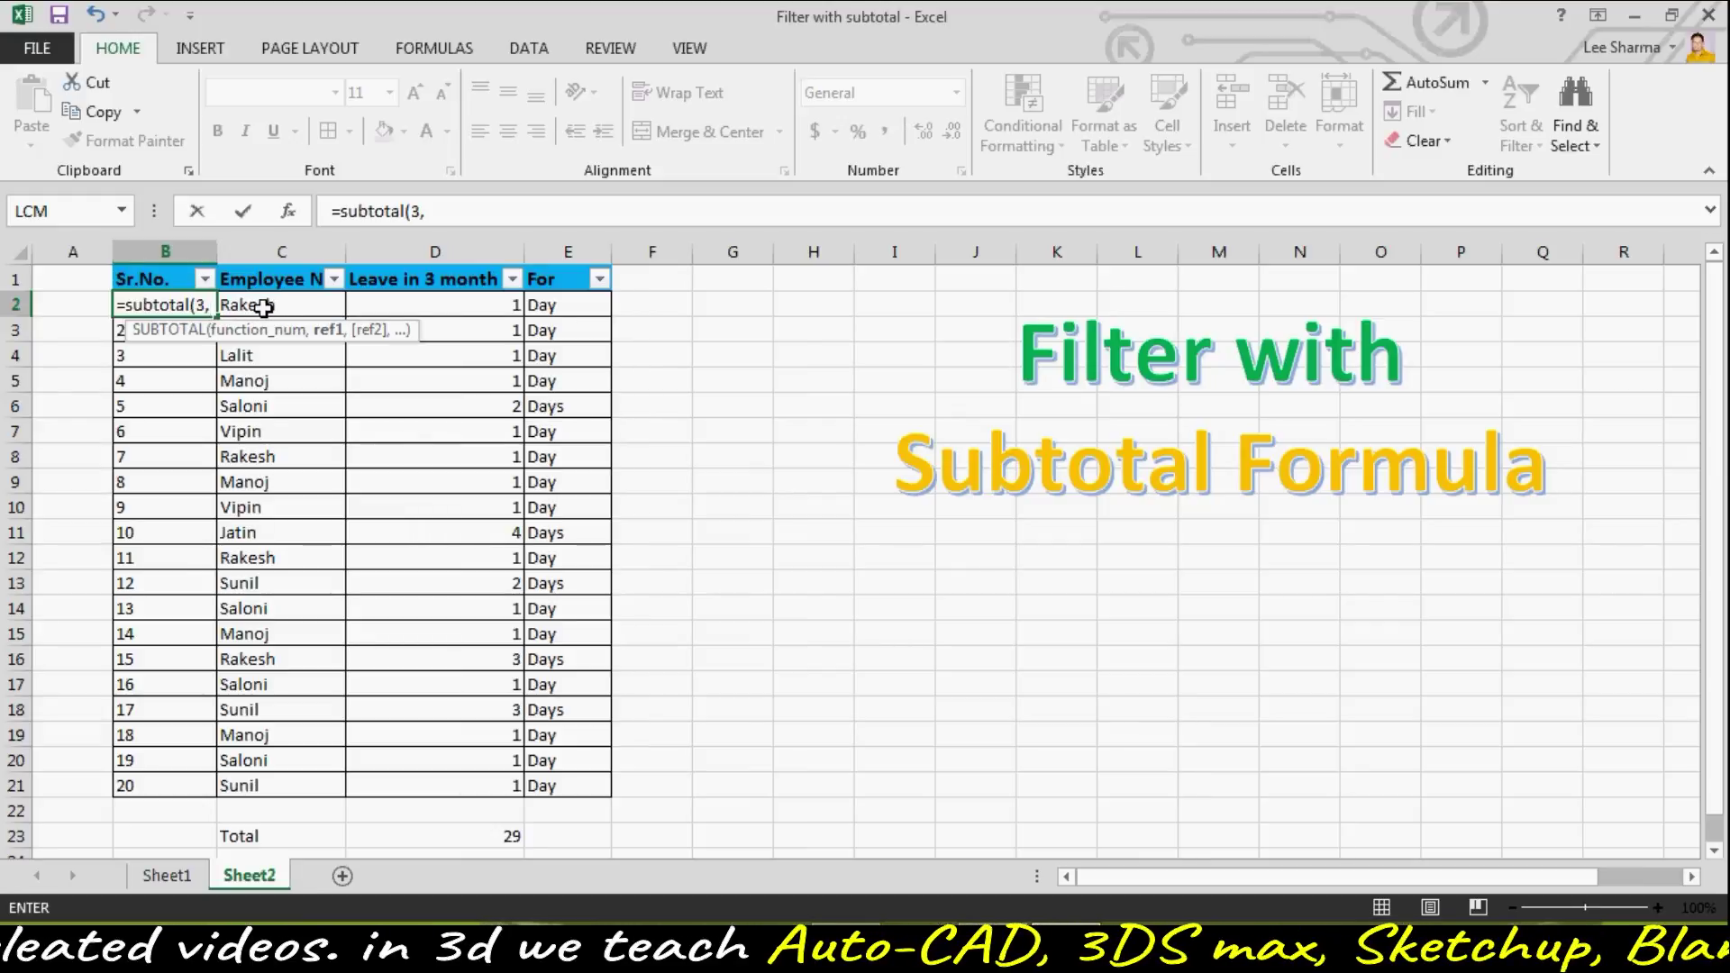
text(c2:)
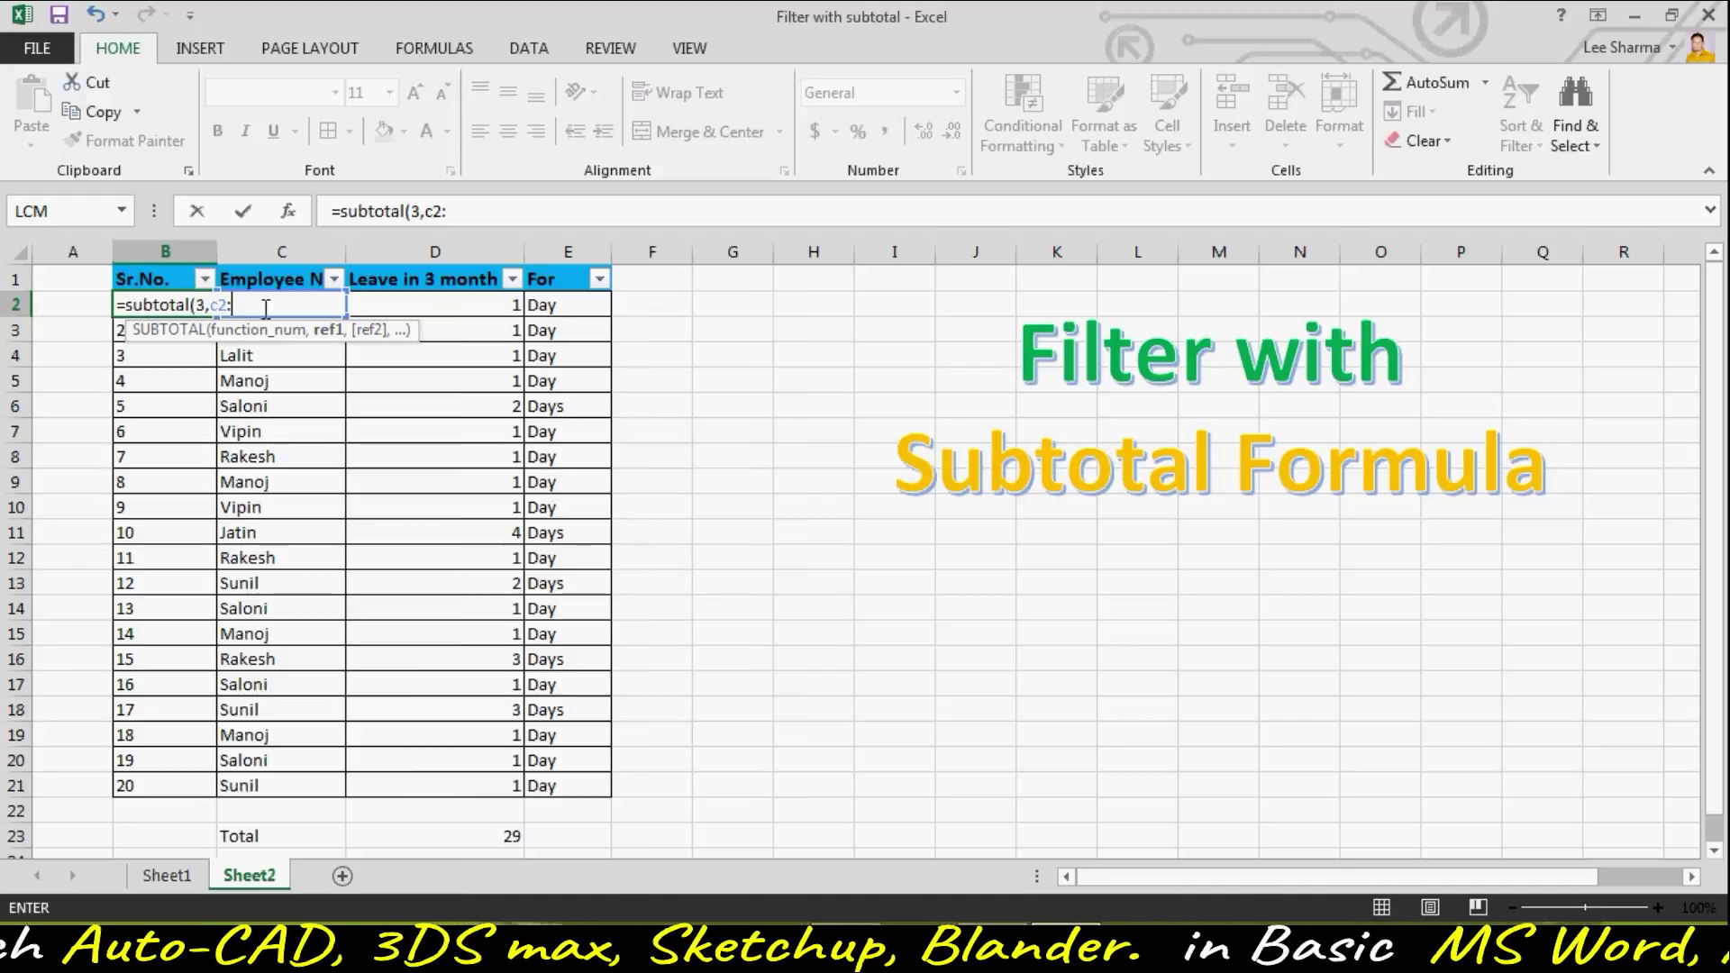
text(c2)
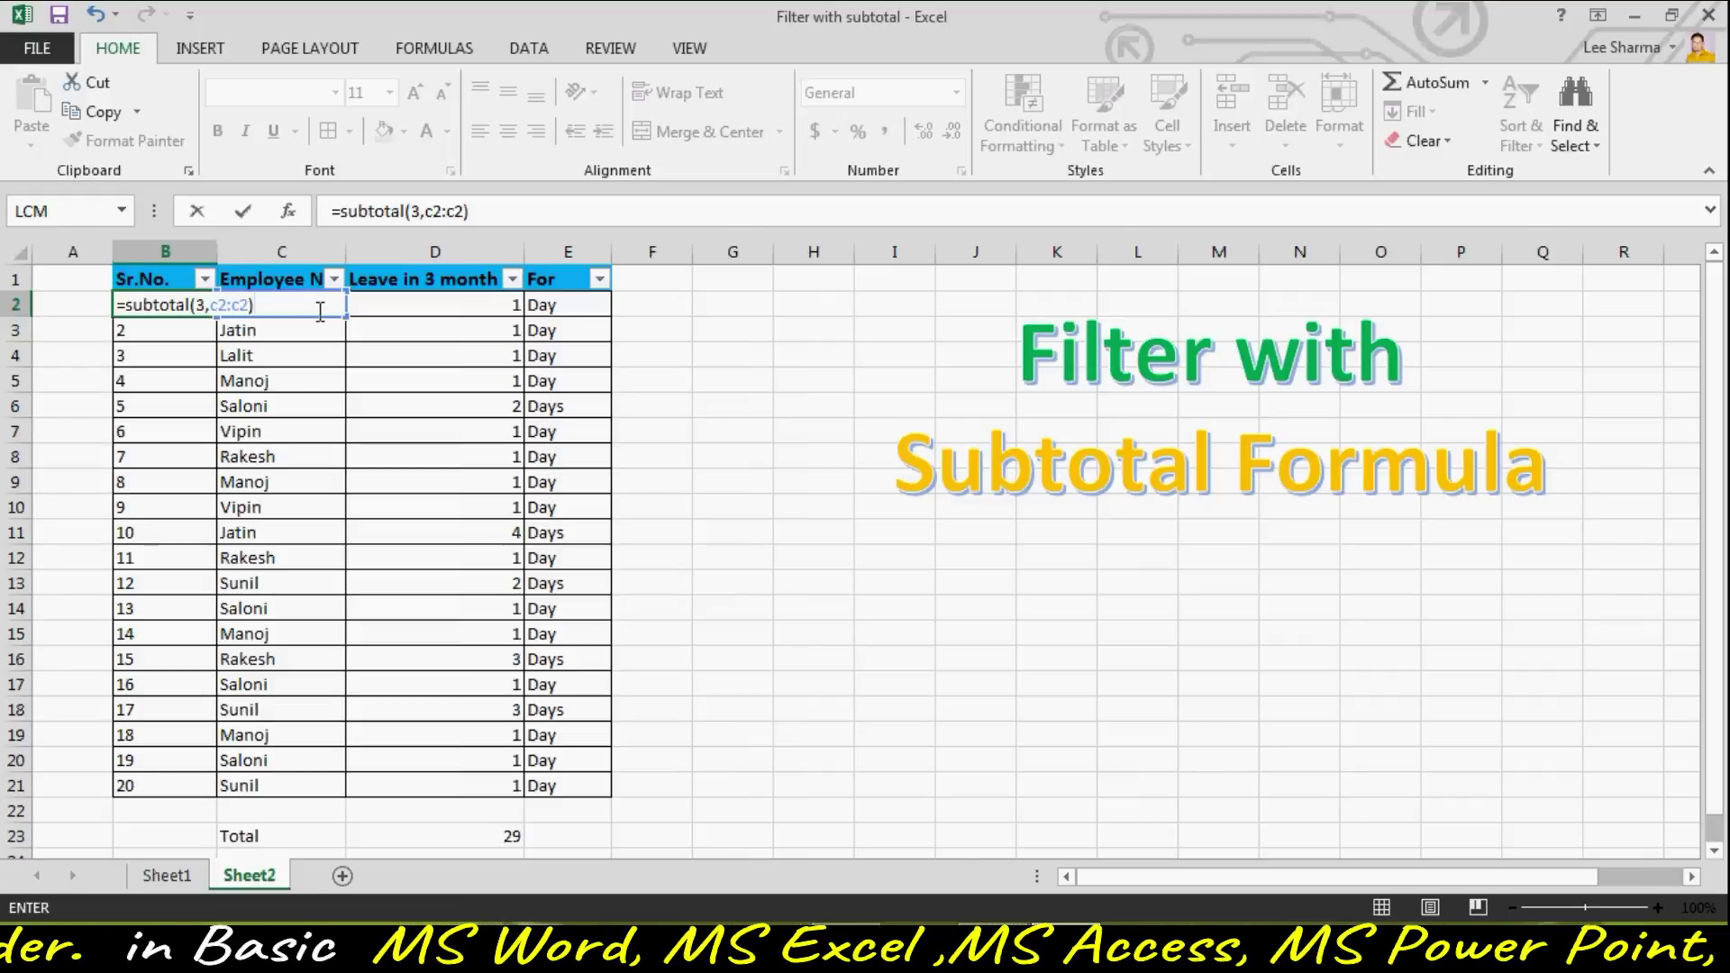
click(226, 305)
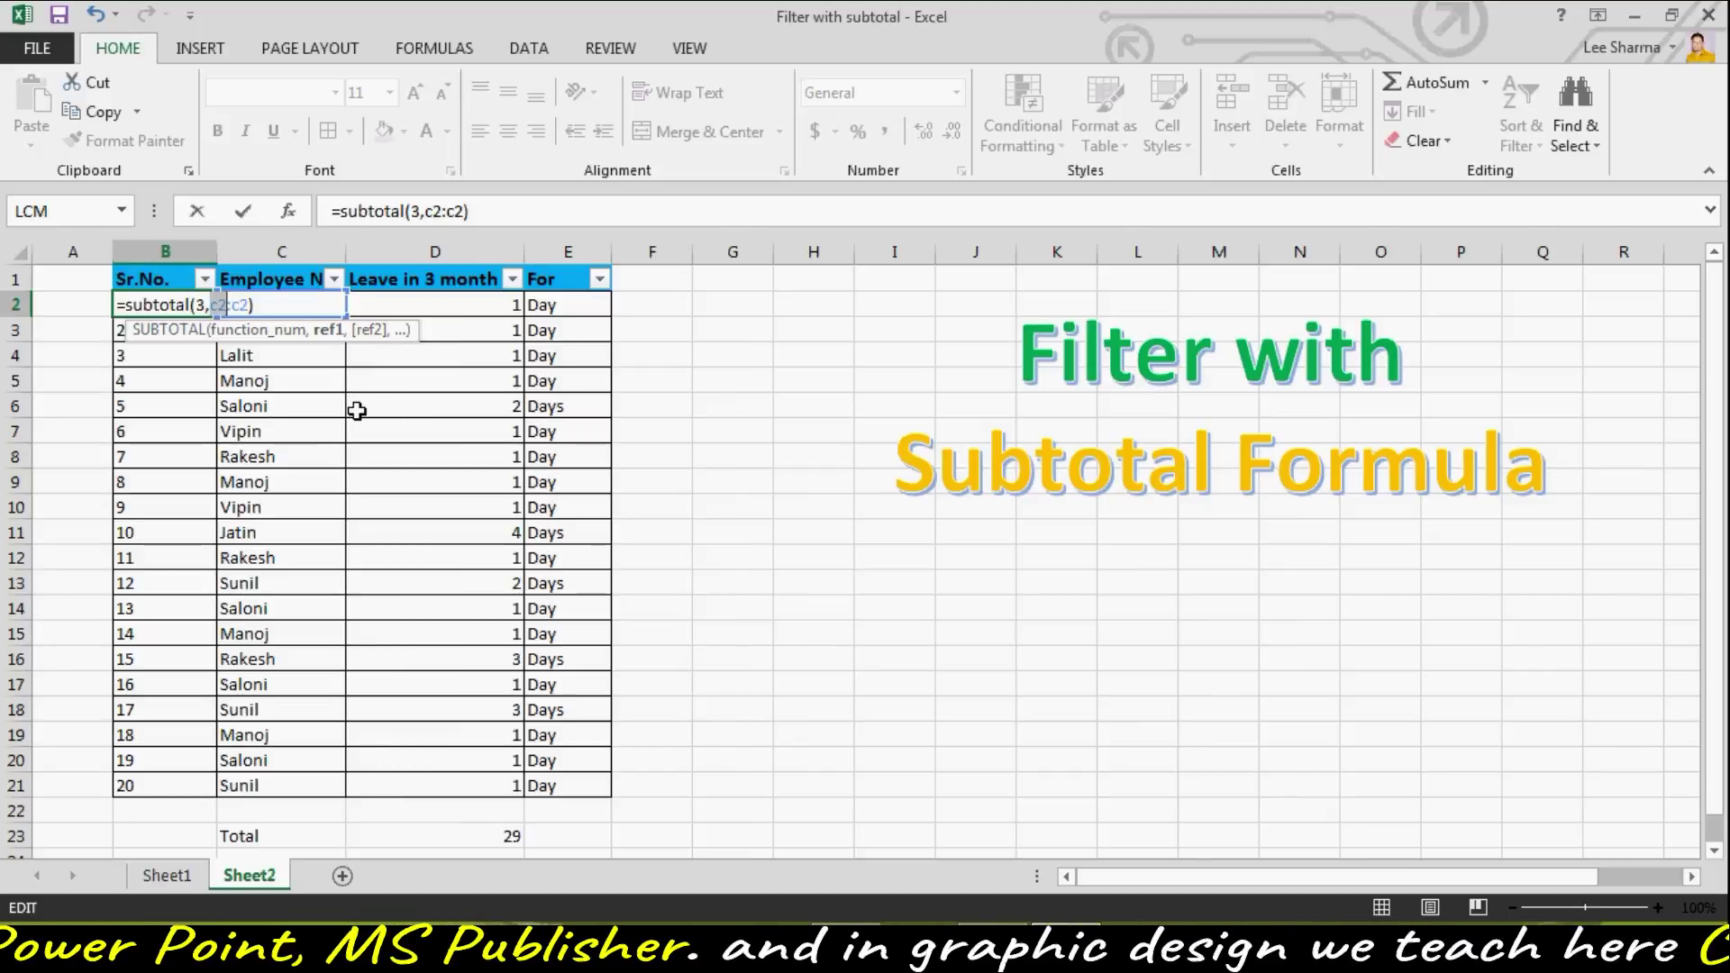
key(F4)
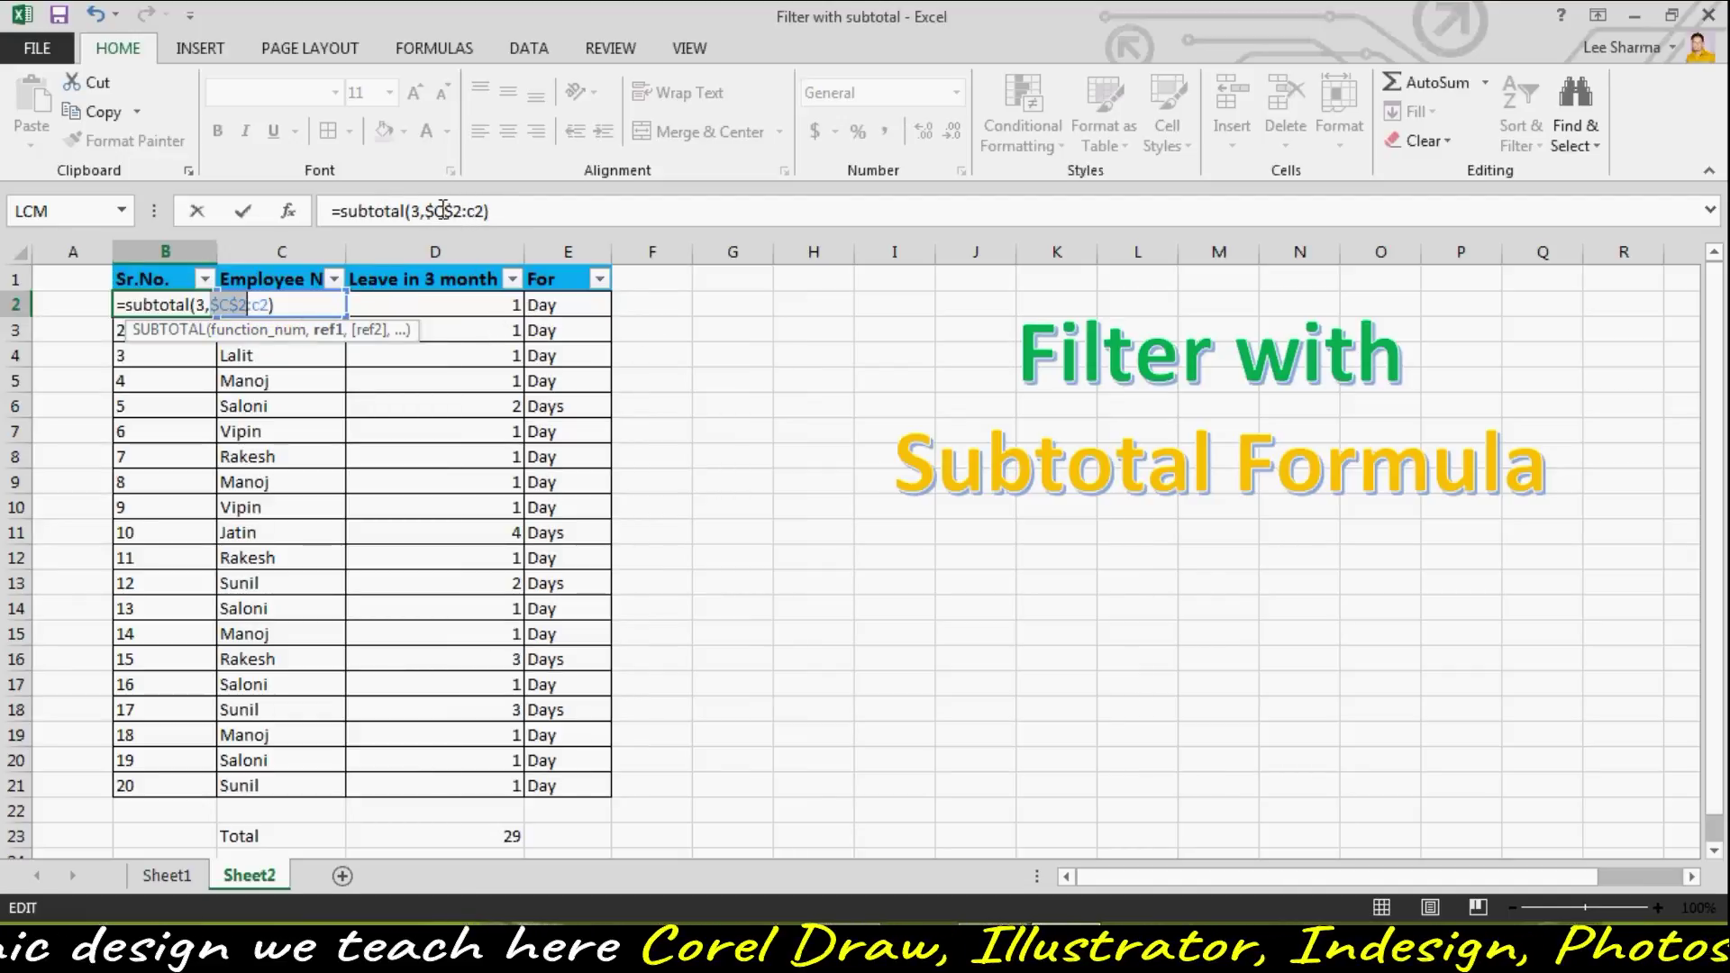
click(291, 307)
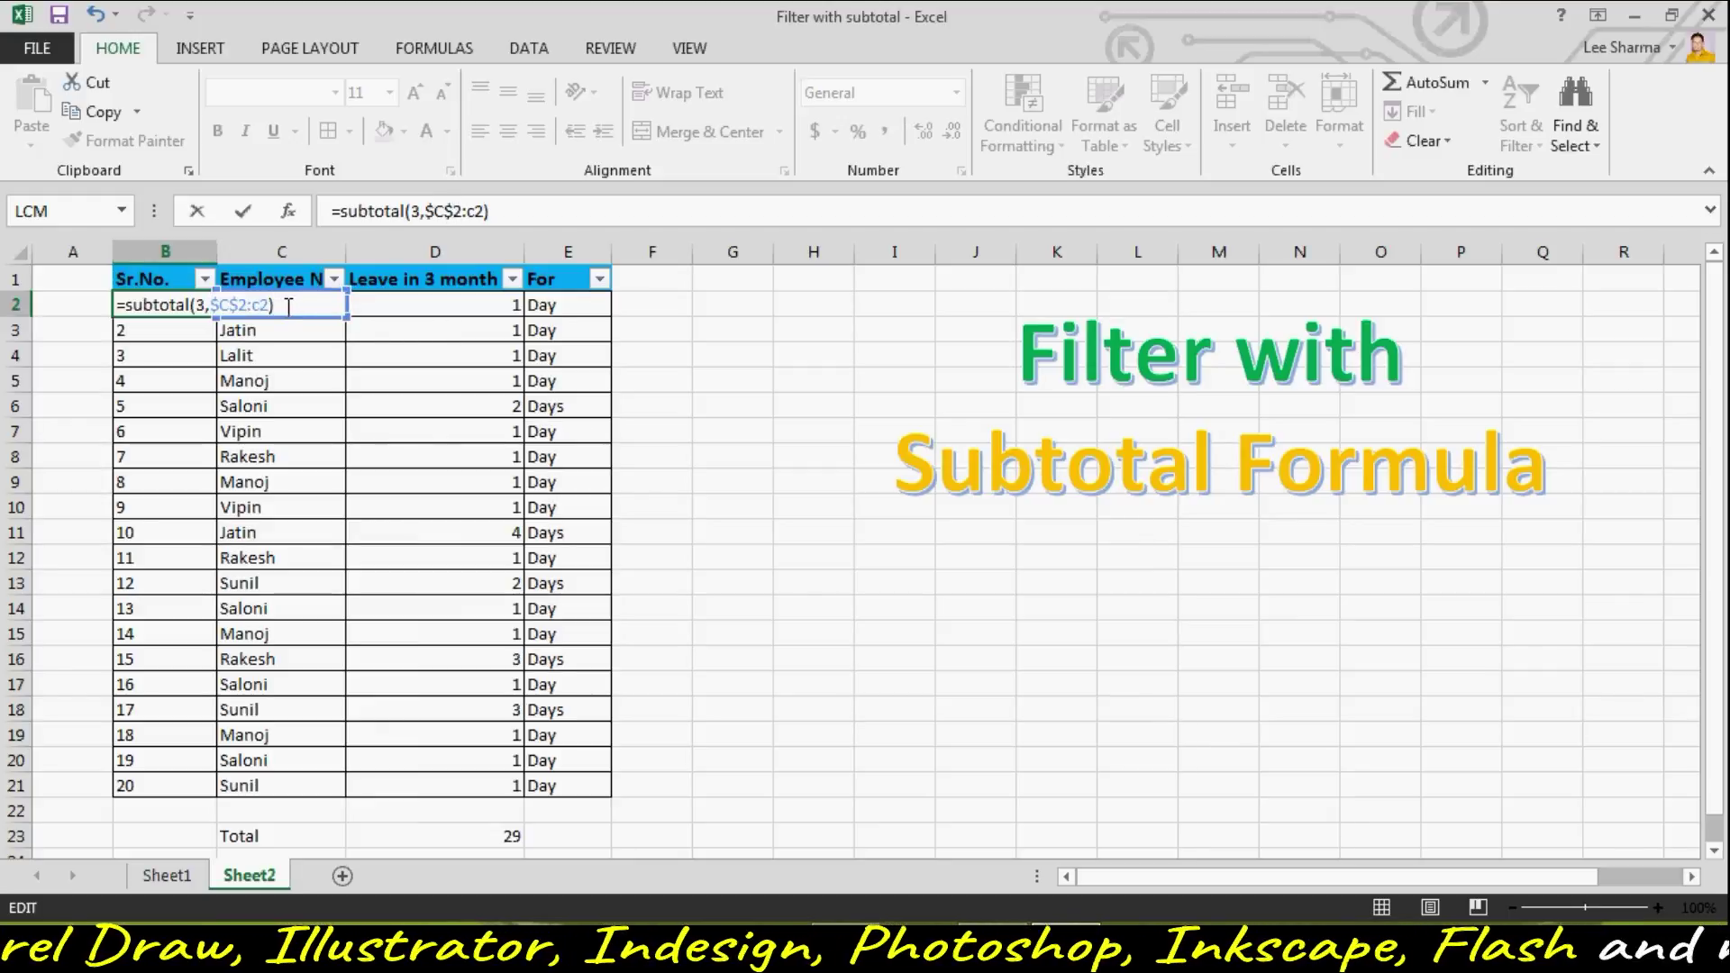
key(Return)
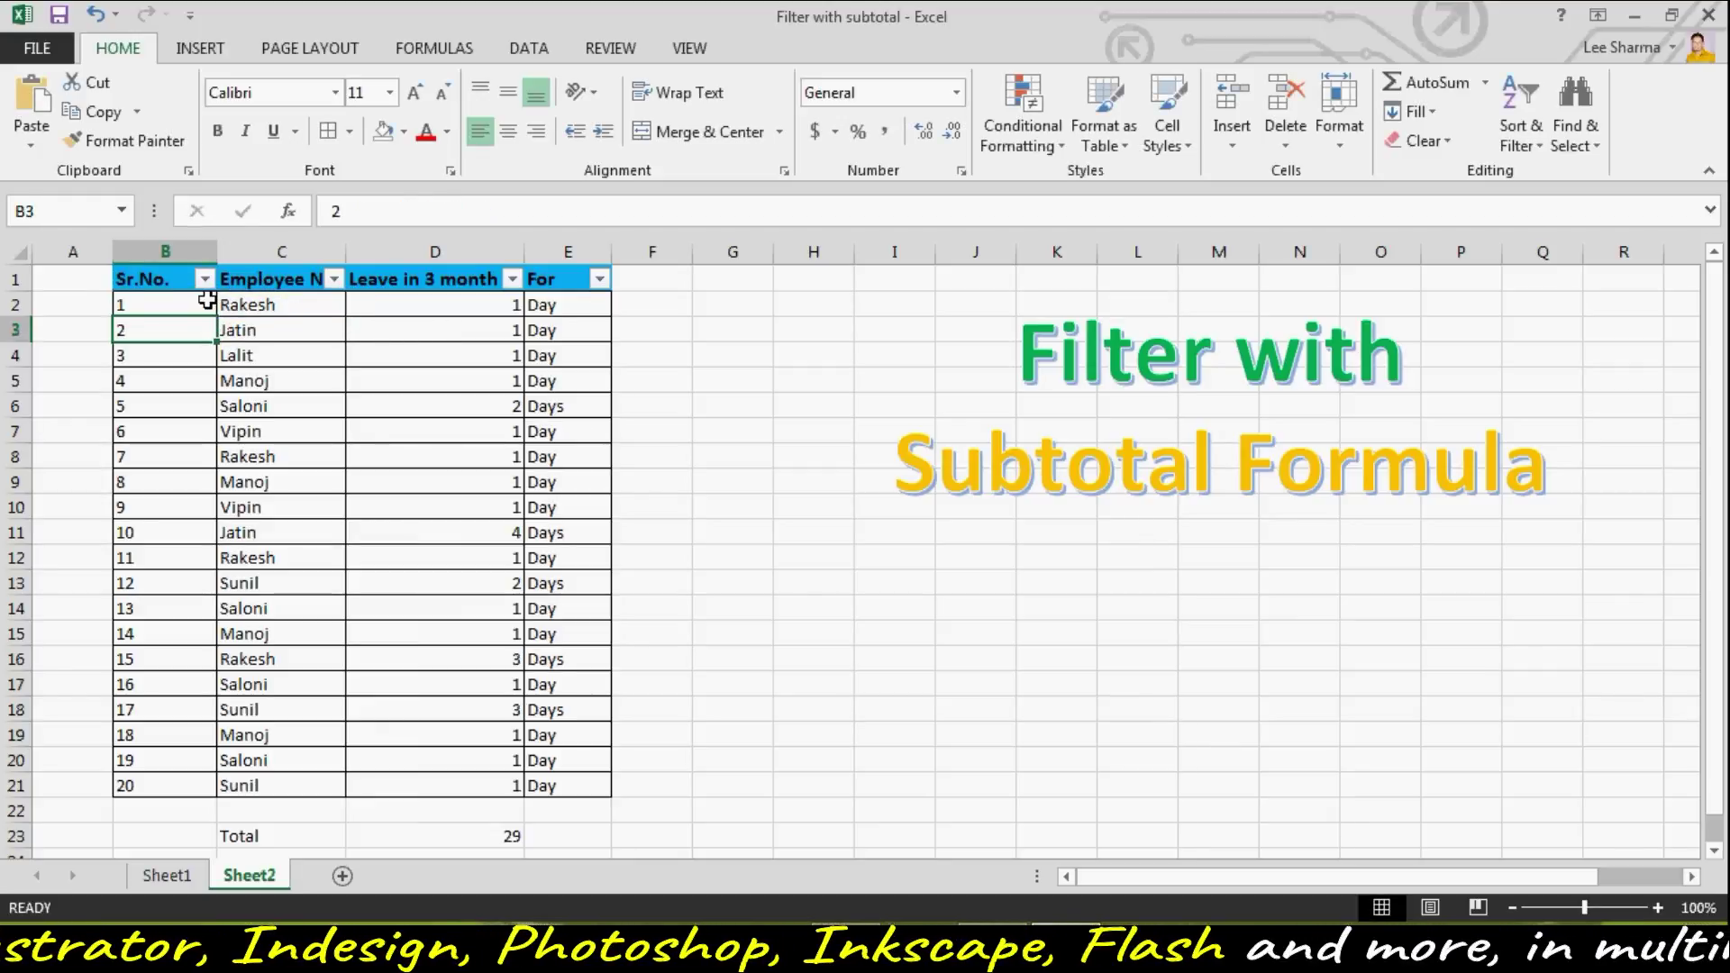
- Copy the B2 SUBTOTAL formula down through B21 so Sr.No. runs 1 to 20
click(190, 306)
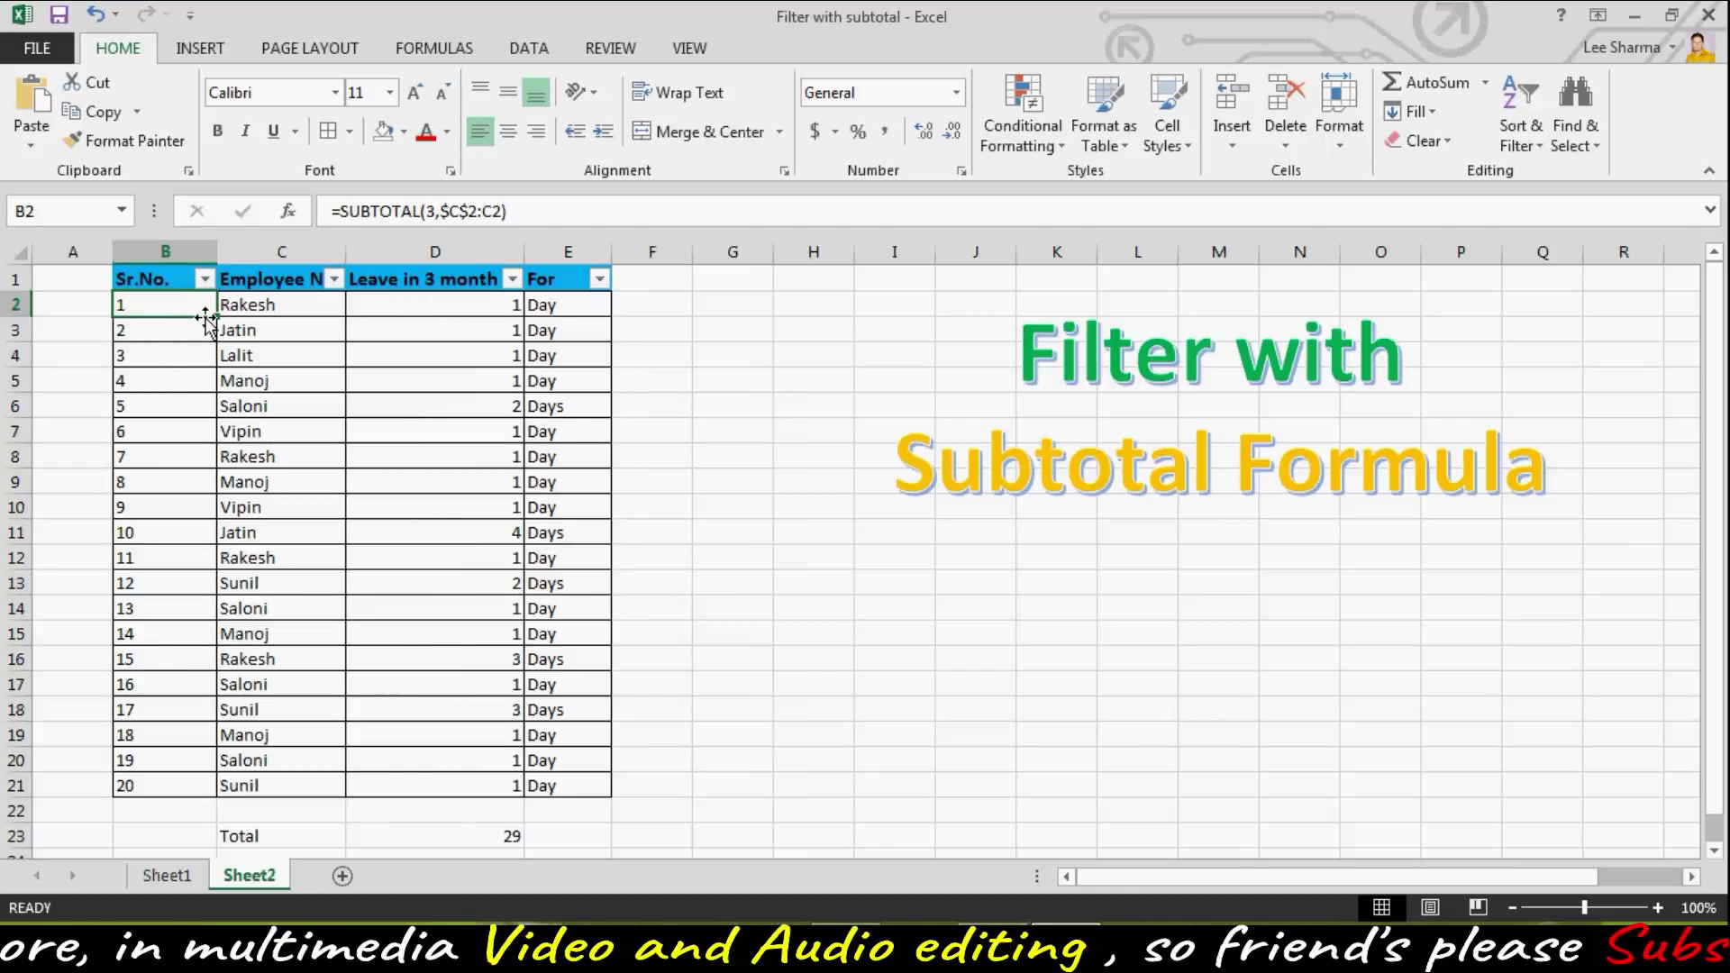
drag(216, 317, 220, 796)
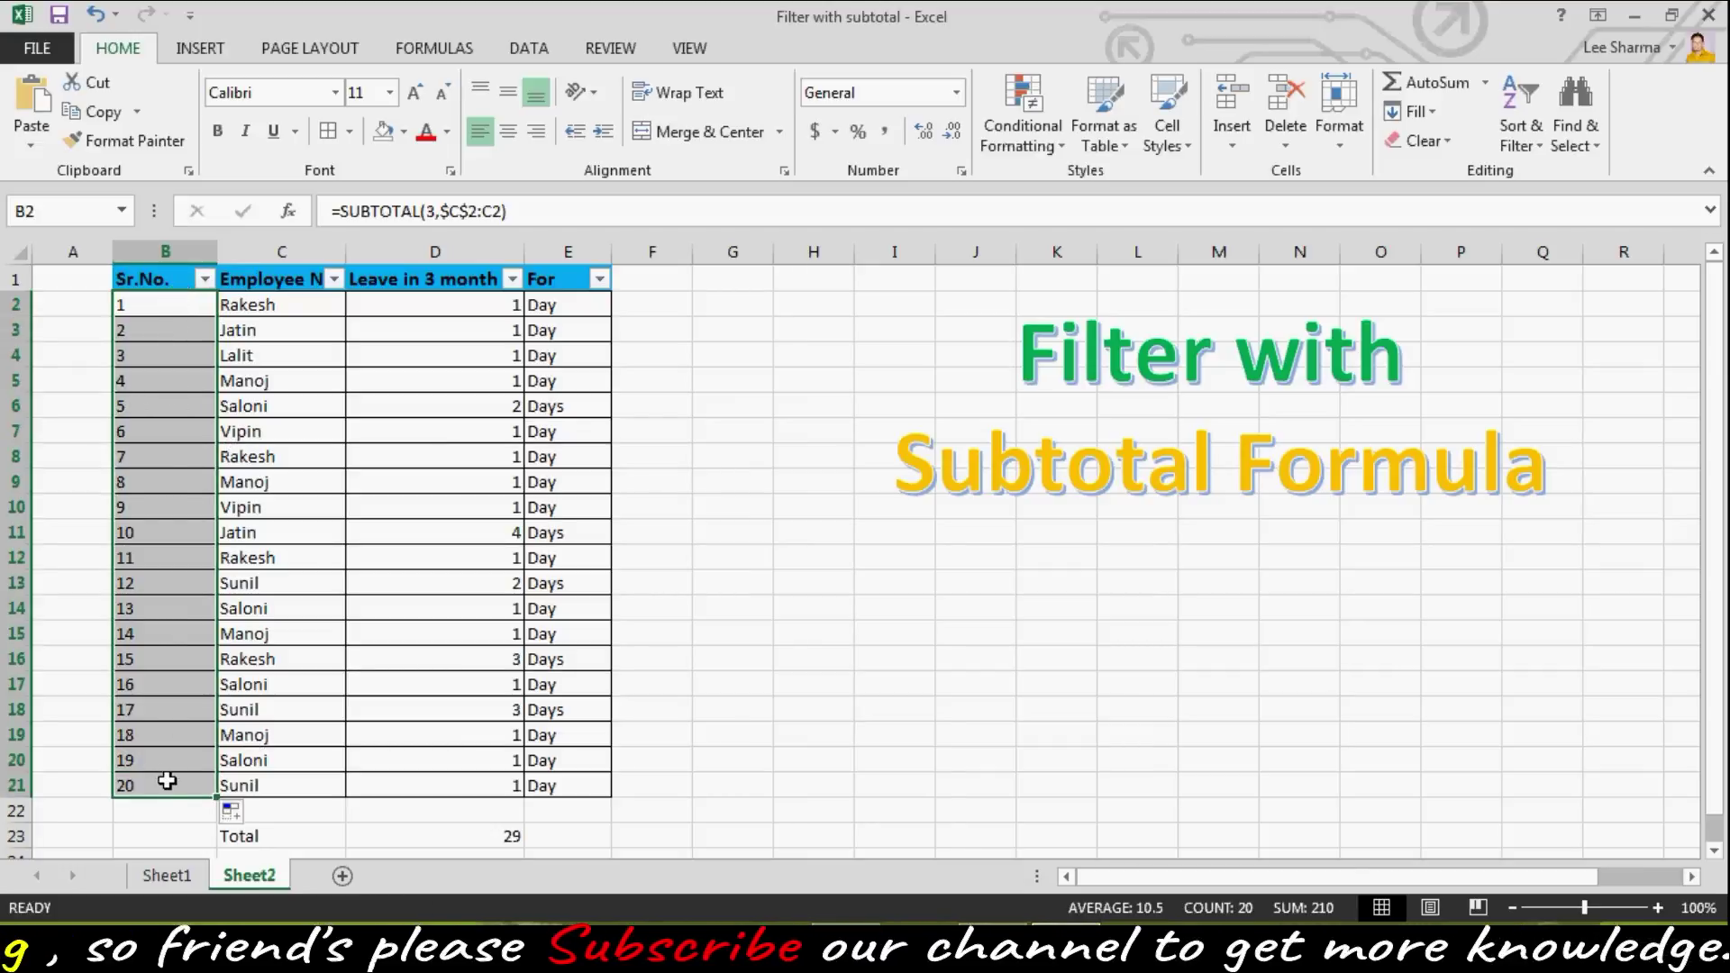
click(767, 423)
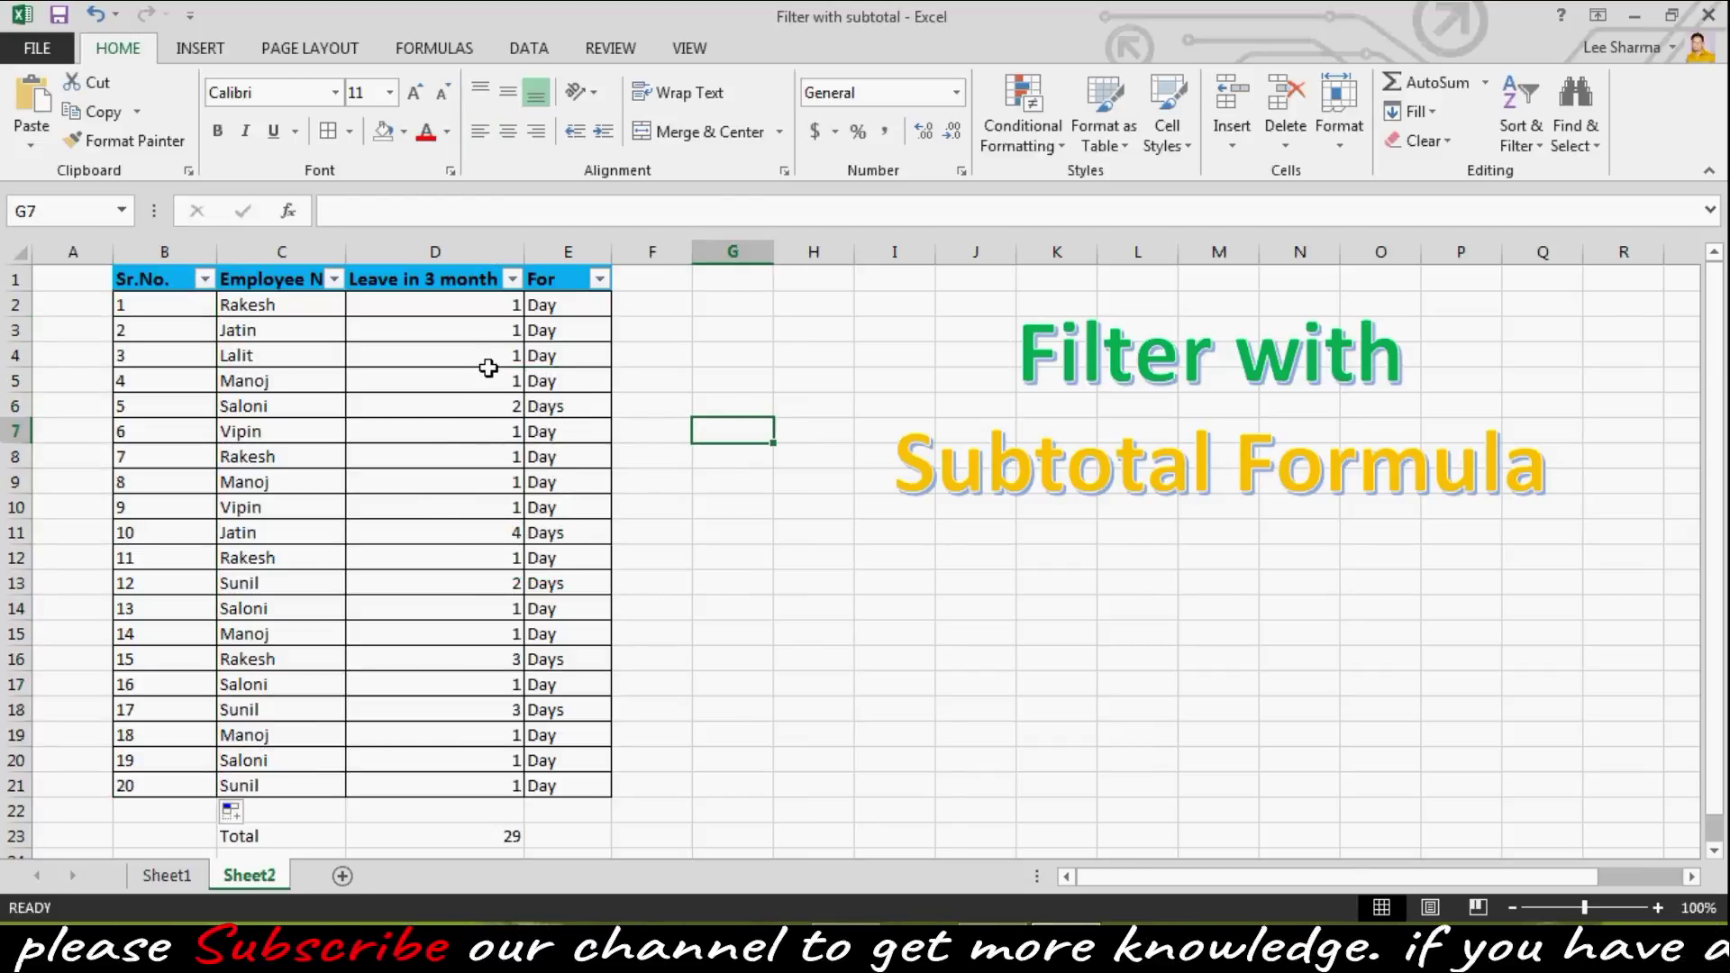
- Filter Employee Name to Rakesh and Sunil, then add Saloni, renumbering rows 1 to 9
click(334, 279)
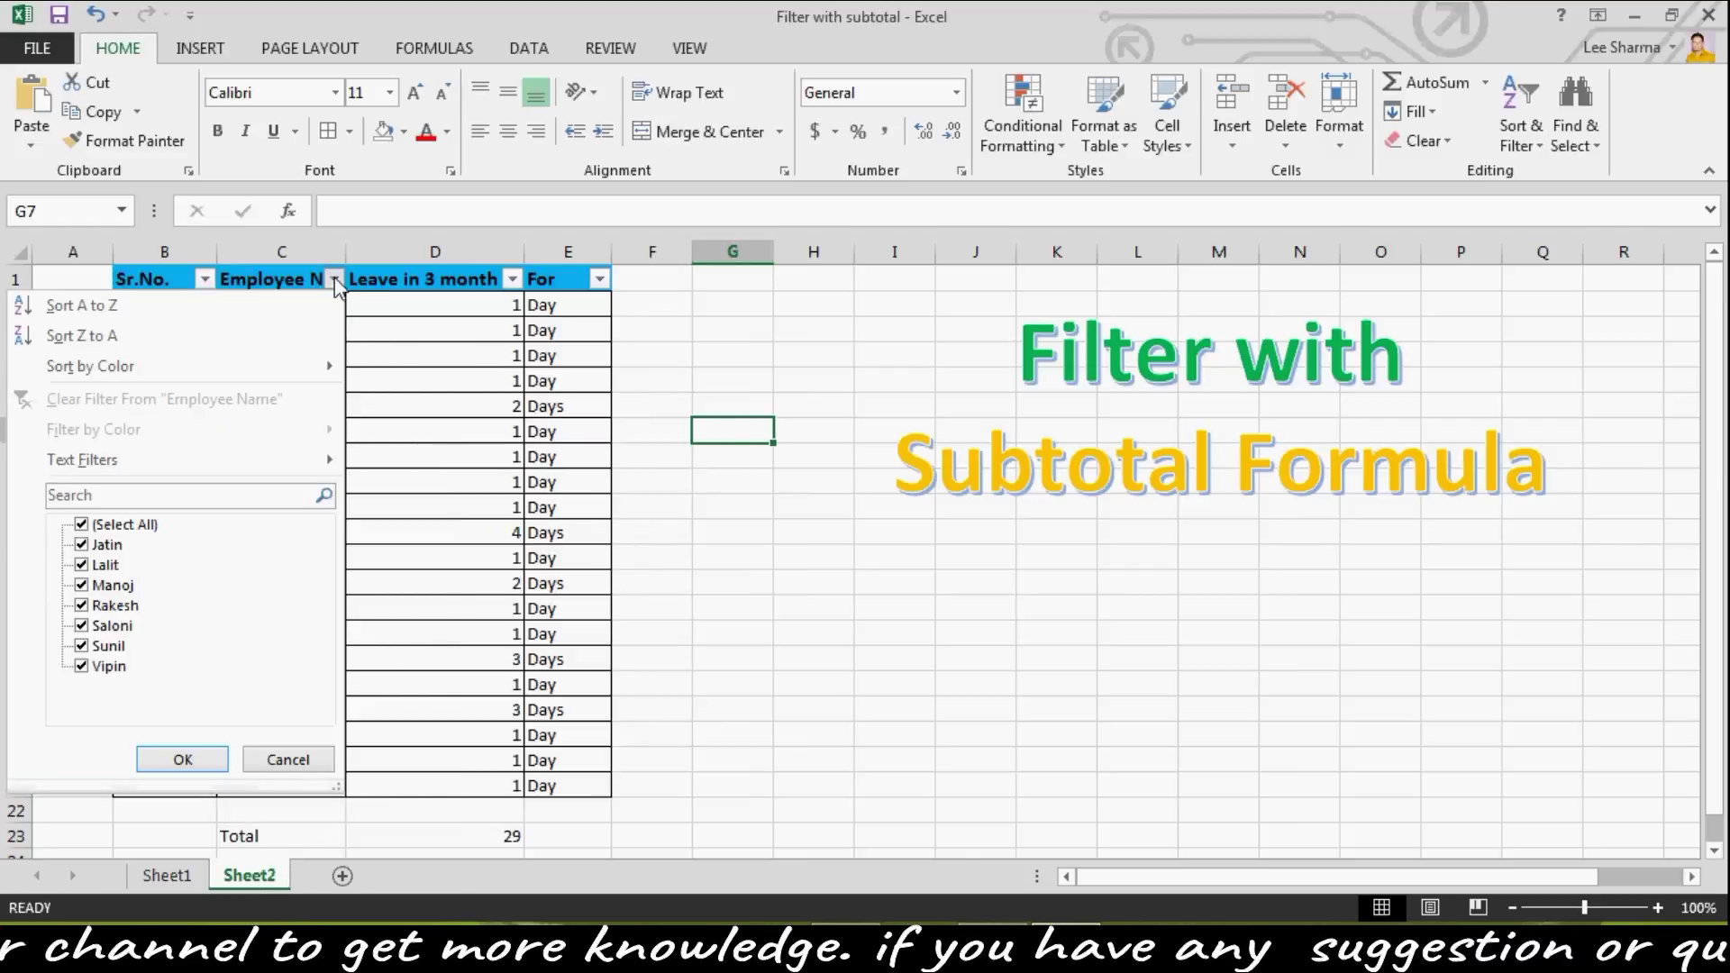
click(81, 525)
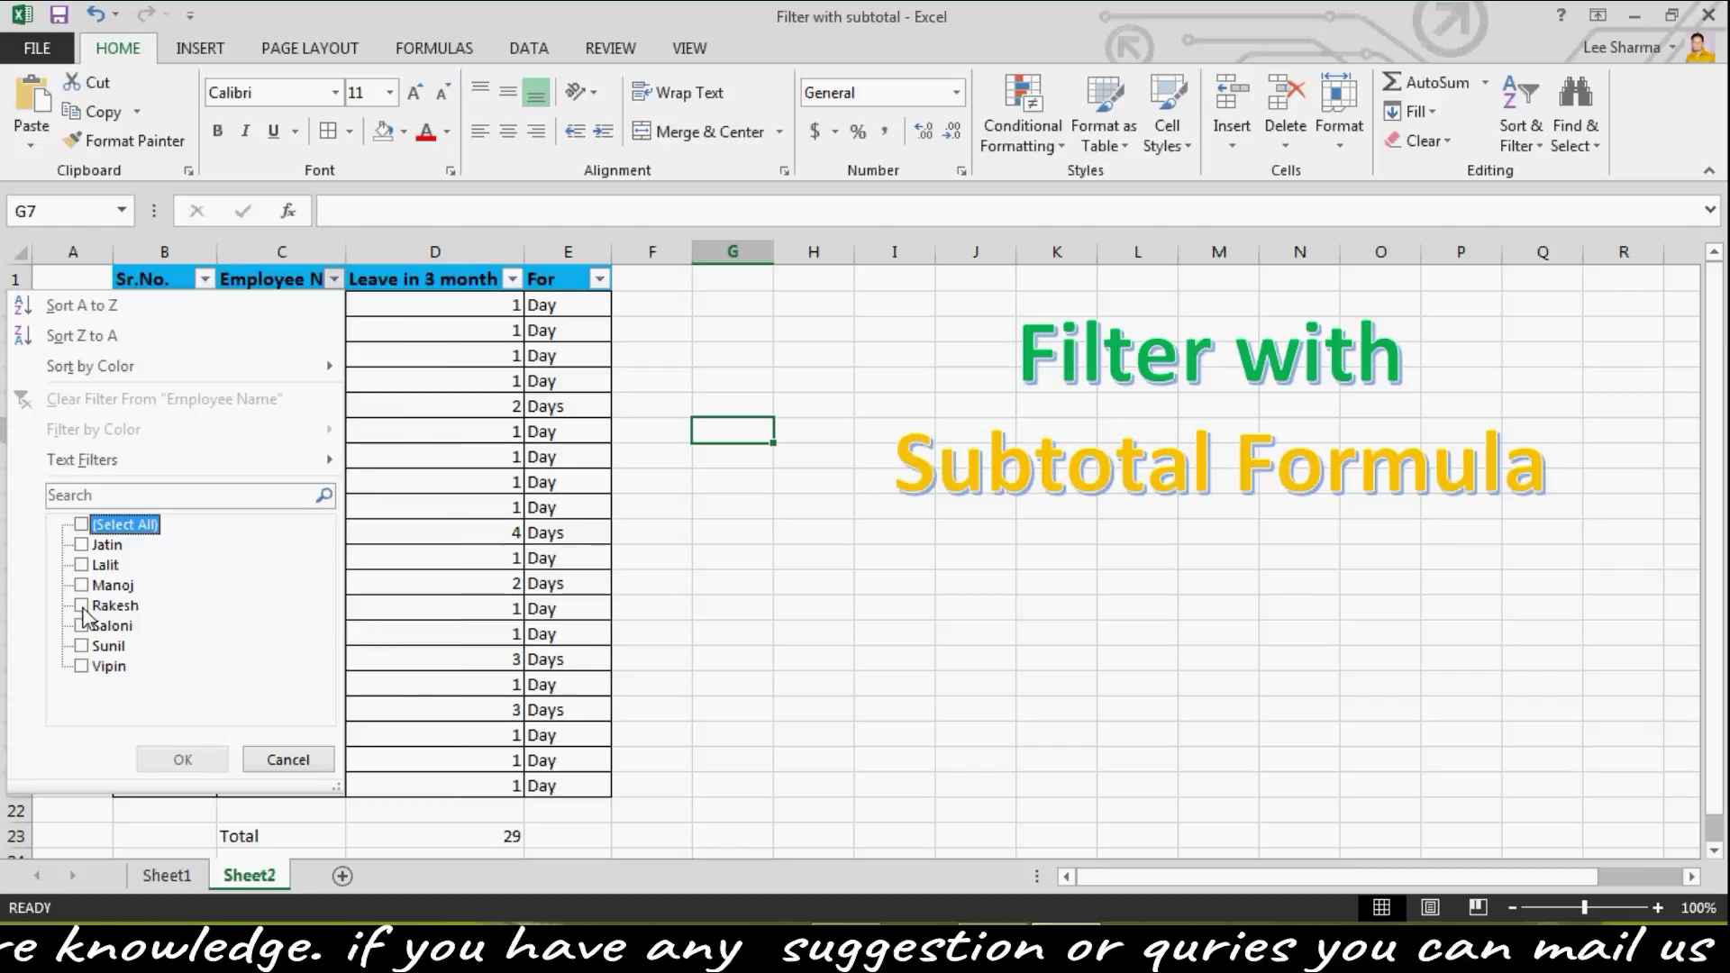
click(82, 606)
click(82, 645)
click(183, 760)
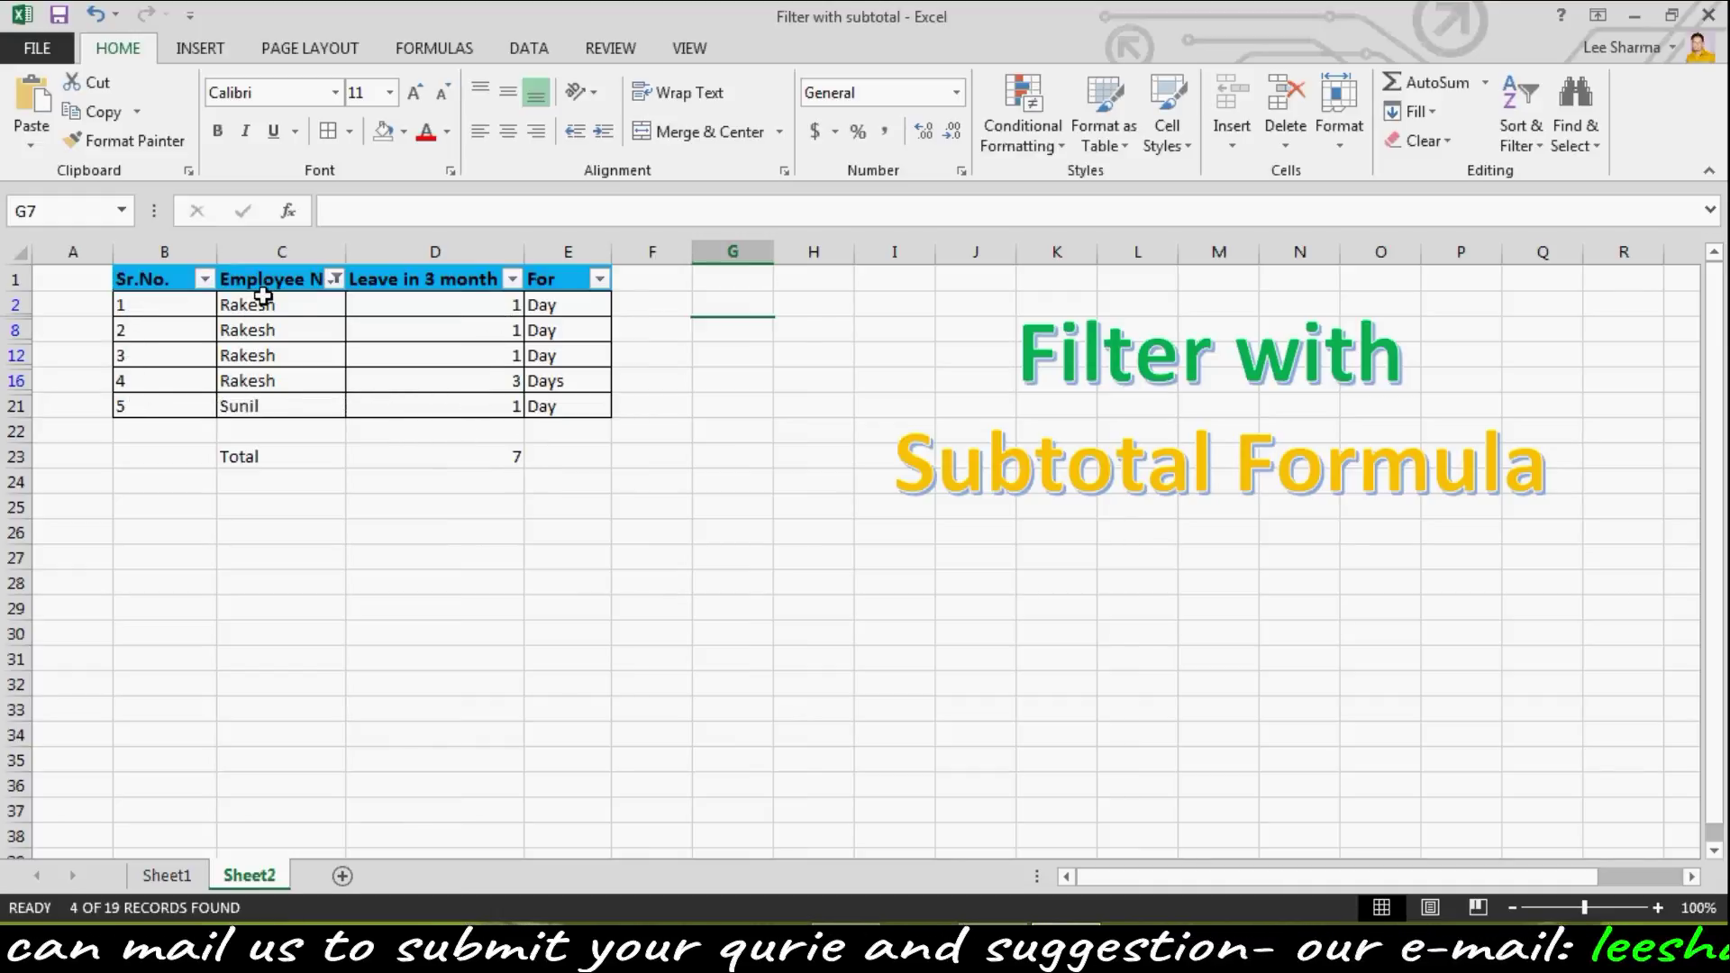
click(334, 278)
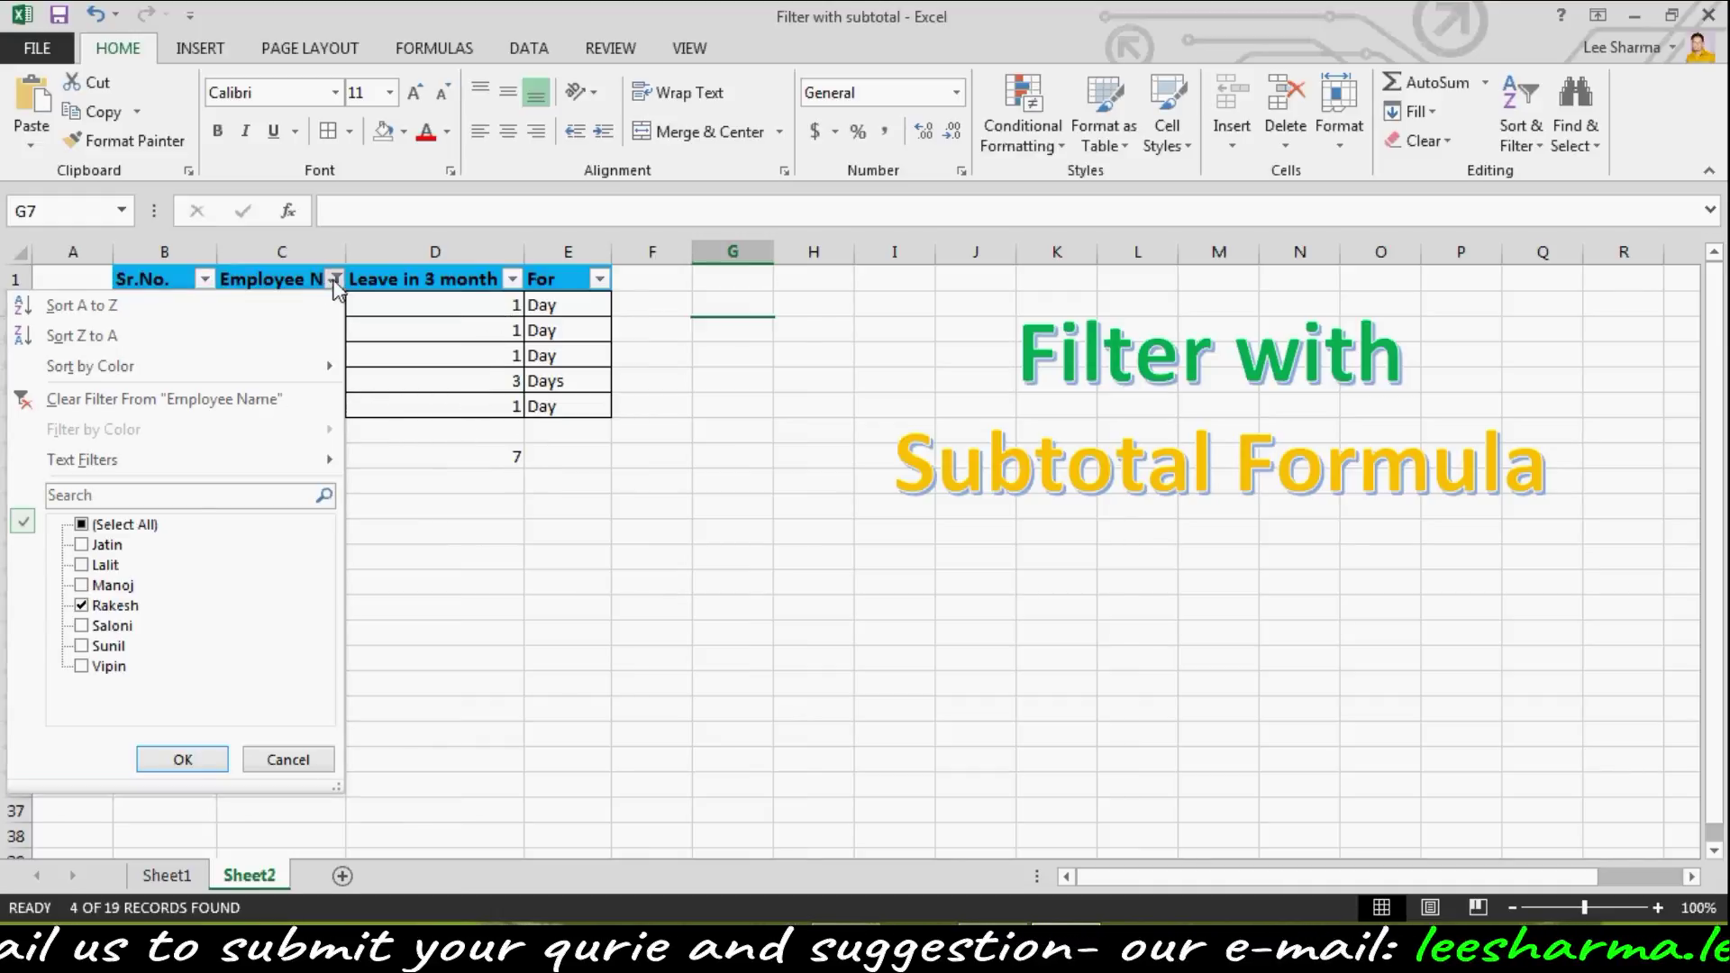
click(81, 646)
click(81, 625)
click(183, 760)
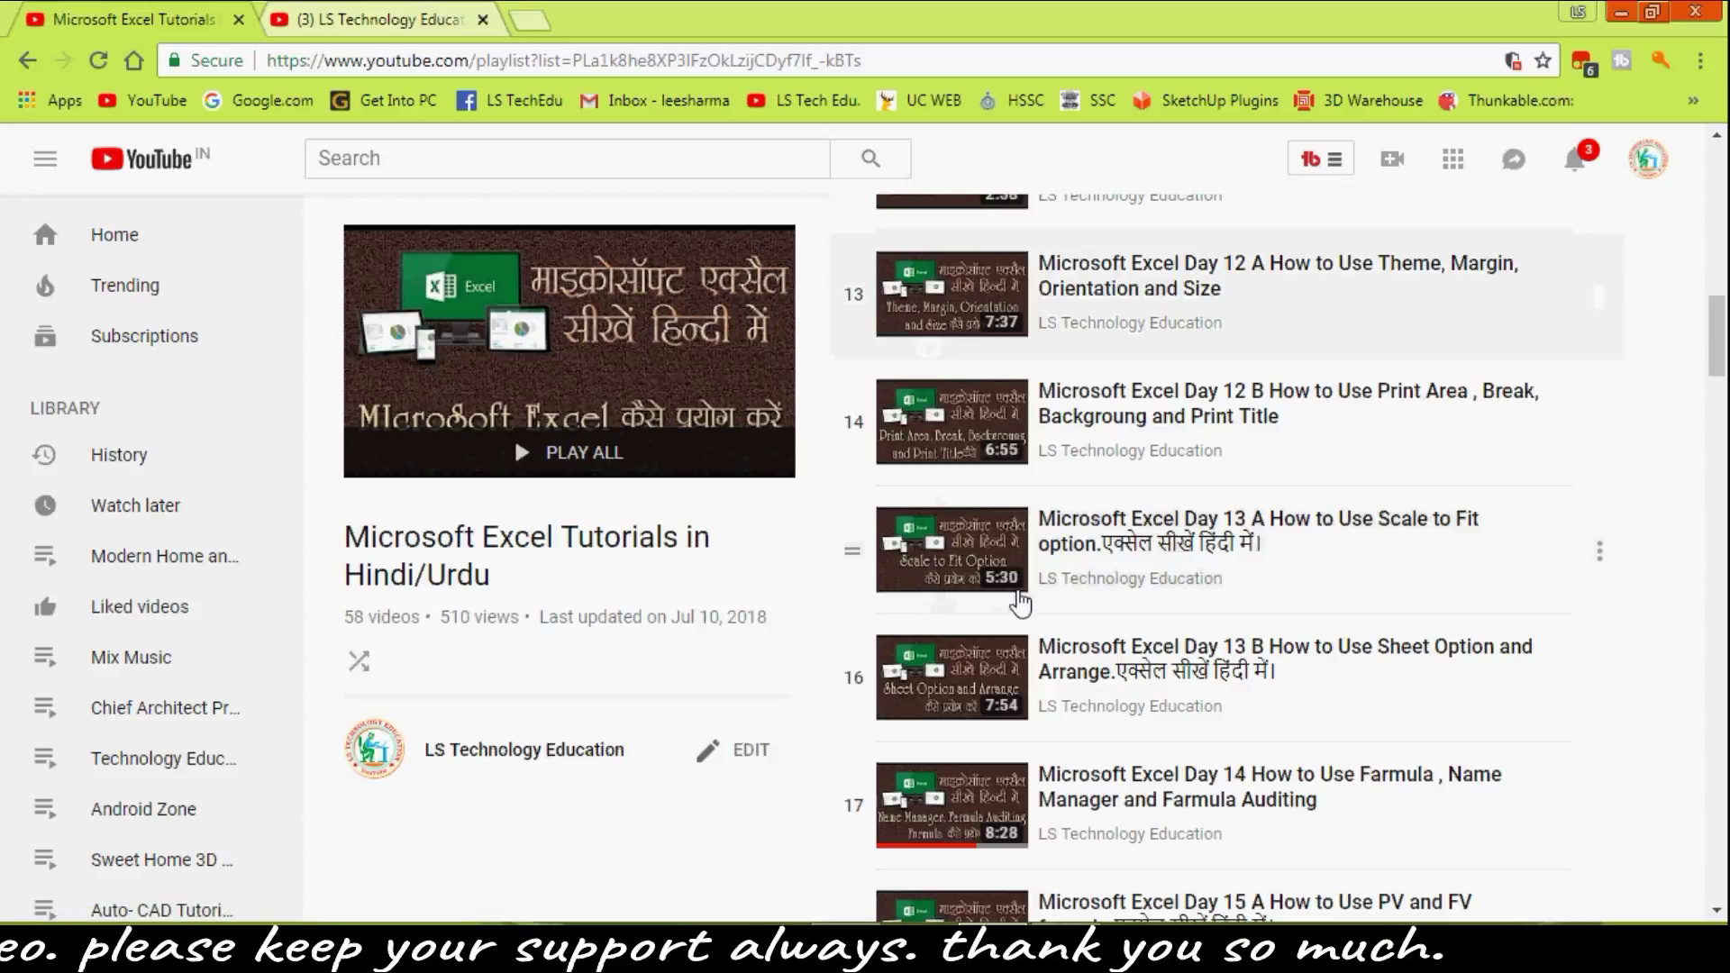
- Scroll through the YouTube Microsoft Excel Tutorials in Hindi/Urdu playlist videos
scroll(948, 617, down, 1)
scroll(1038, 575, up, 2)
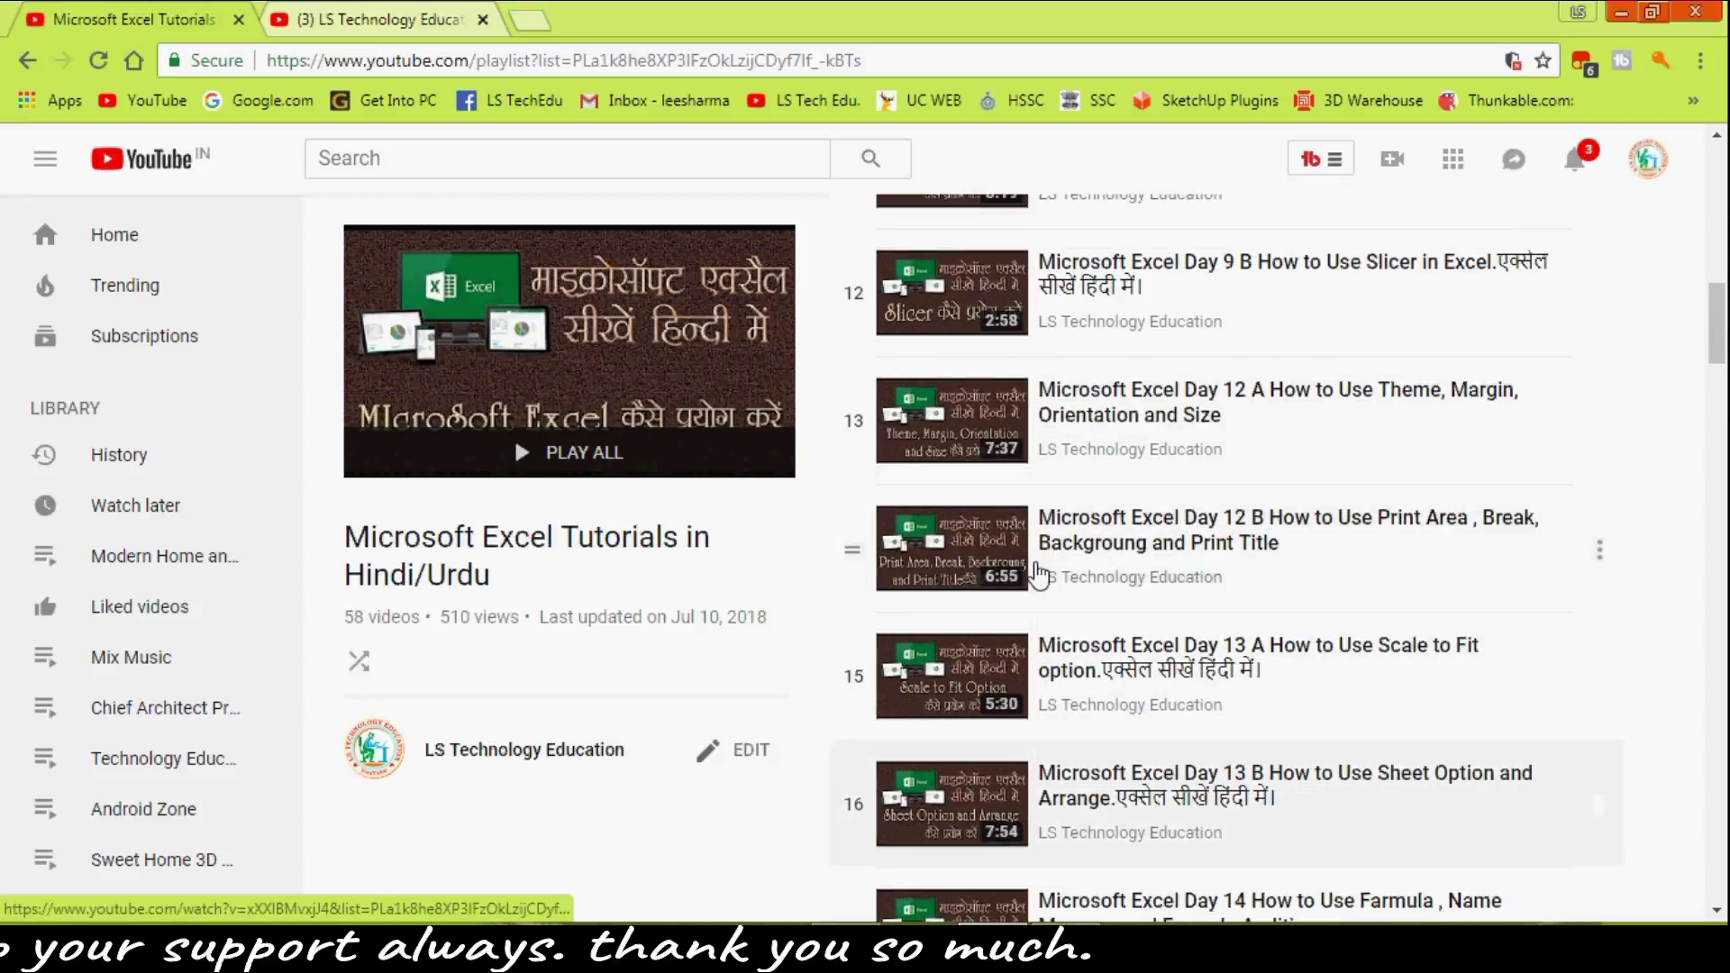